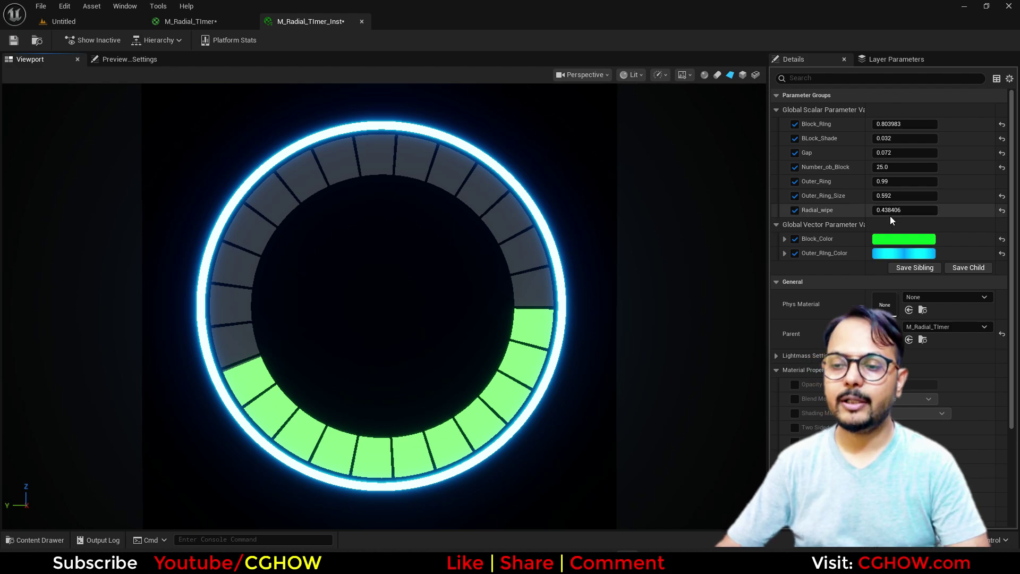
Set Radial_wipe to about 0.614 and change Block_Color to red in the material instance.
mouse_move(904, 209)
left_mouse_down()
mouse_move(860, 211)
mouse_move(962, 211)
mouse_move(846, 211)
mouse_move(969, 211)
mouse_move(882, 211)
mouse_move(913, 211)
left_mouse_up()
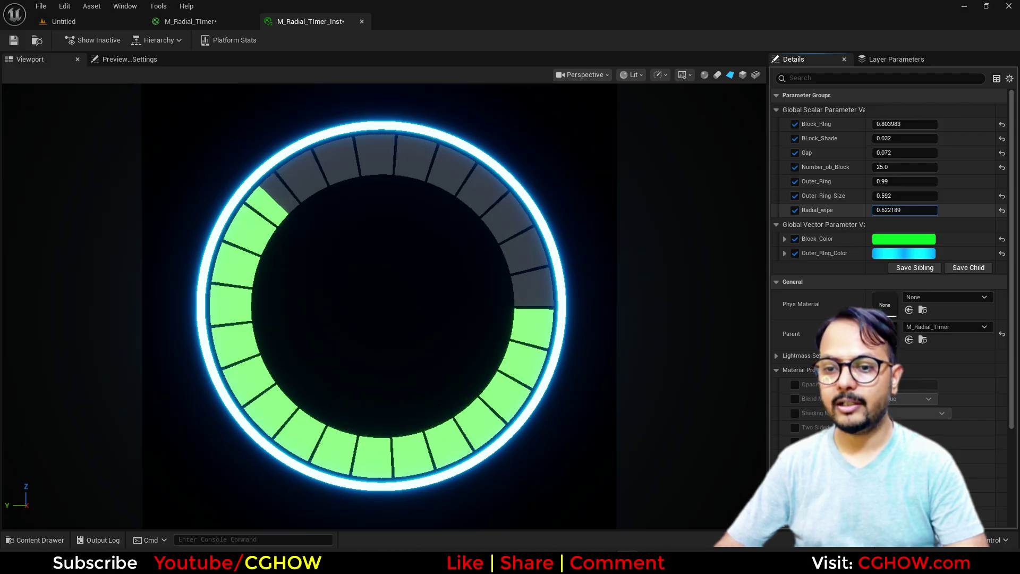
left_click(894, 244)
left_click(763, 321)
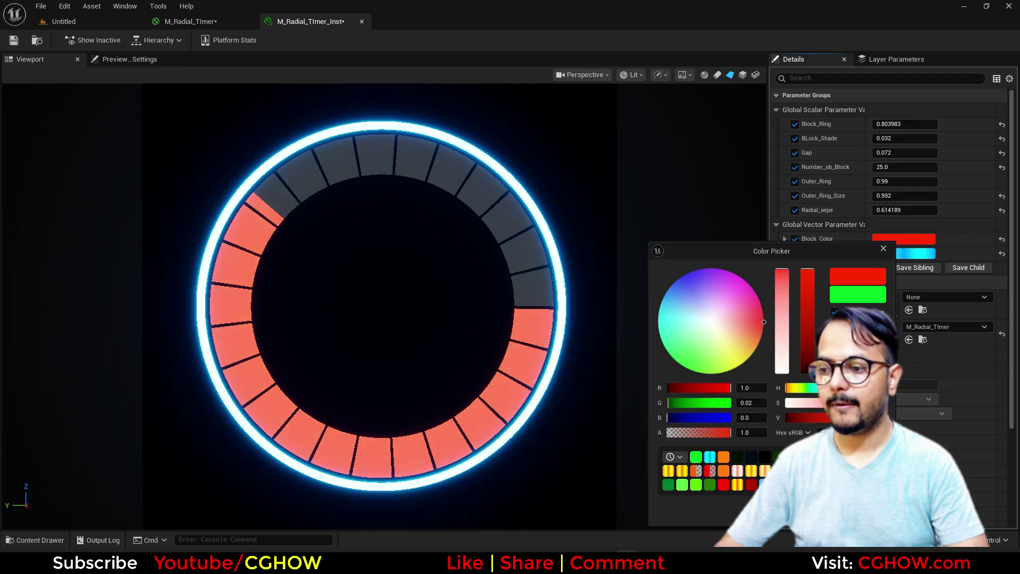
Change Outer_Ring_Color to a yellow-green with R 4.225, G 20.0 and B 0.0.
left_click(903, 254)
left_click(903, 254)
left_click_drag(709, 367, 704, 372)
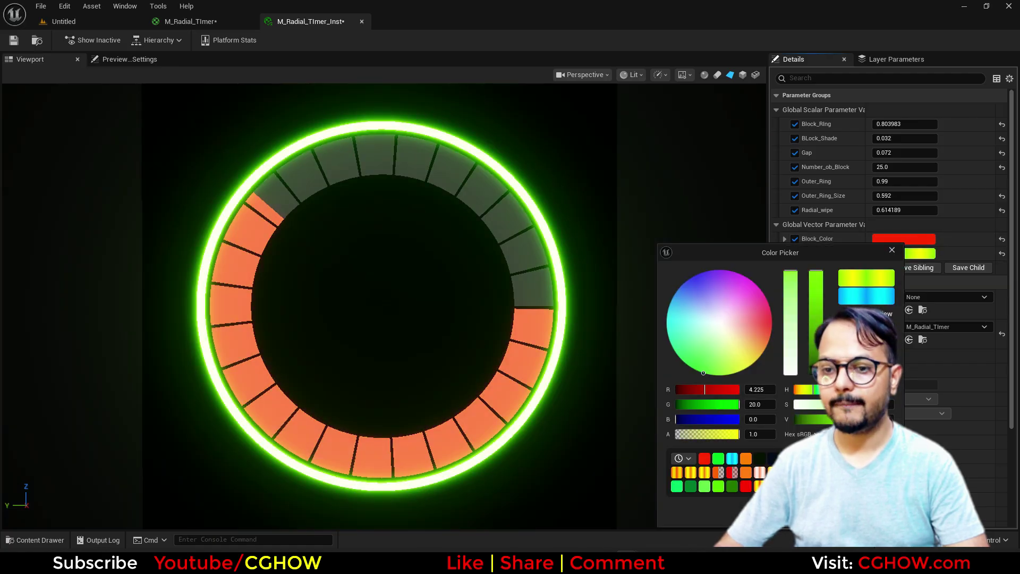
left_click(892, 249)
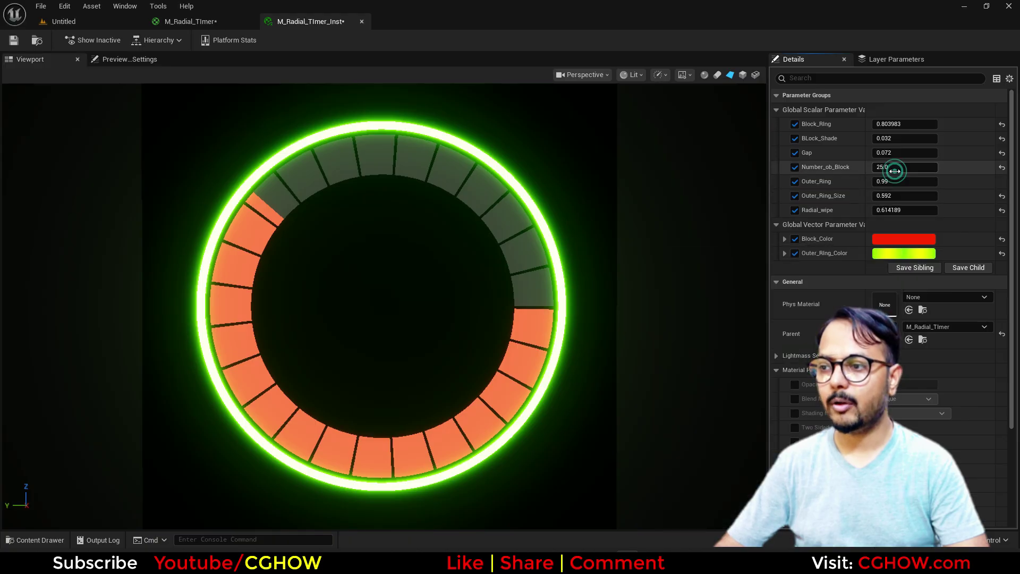
Lower Number_ob_Block to about 11.1 and adjust the Gap value between the blocks.
left_click_drag(892, 168, 916, 167)
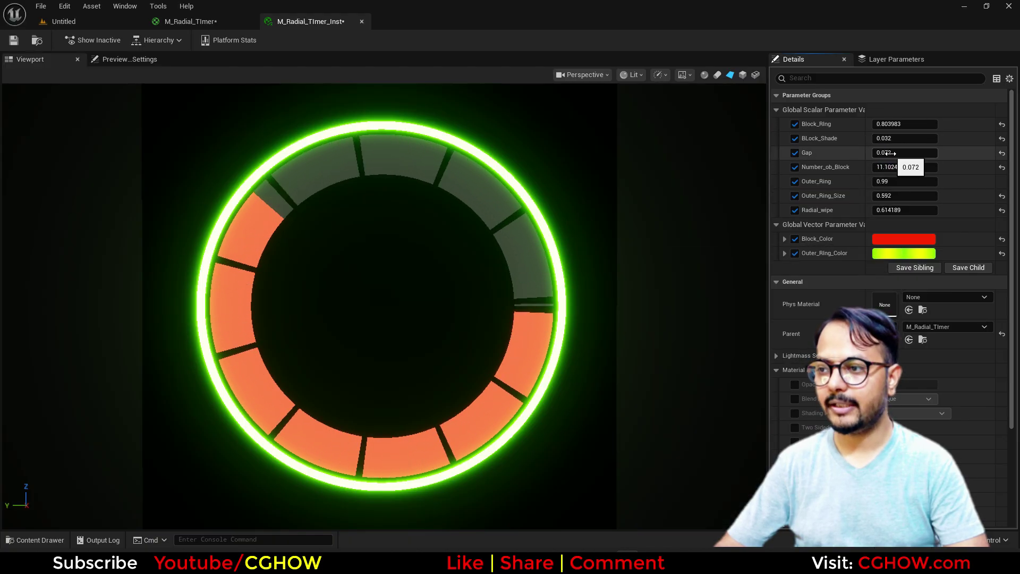
mouse_move(888, 153)
left_mouse_down()
mouse_move(928, 153)
mouse_move(895, 153)
left_mouse_up()
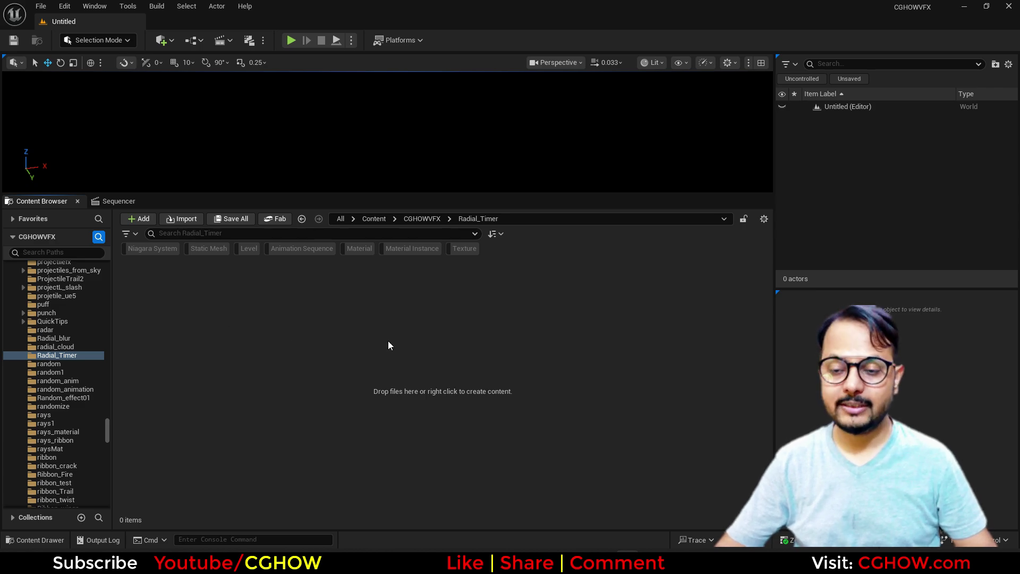
Create a new material named M_Radial_TImer in the Radial_Timer folder.
right_click(340, 329)
left_click(368, 283)
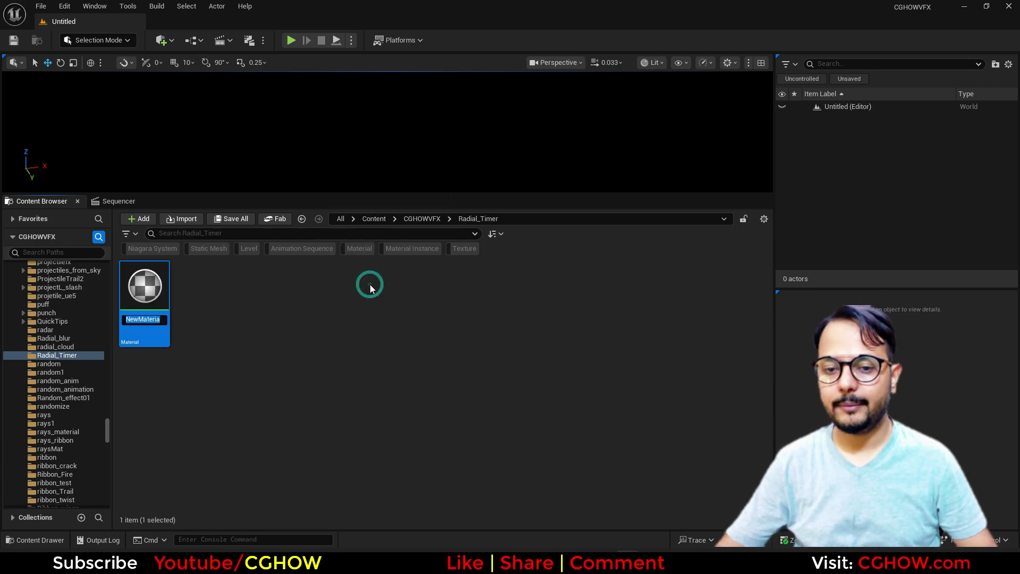
type("M_Rad")
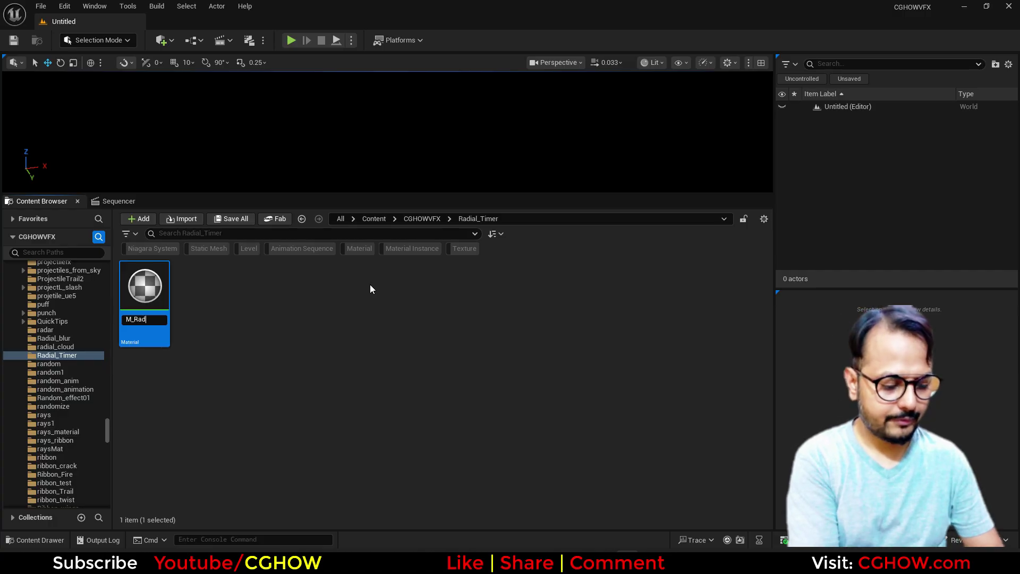
type("ial_TImer")
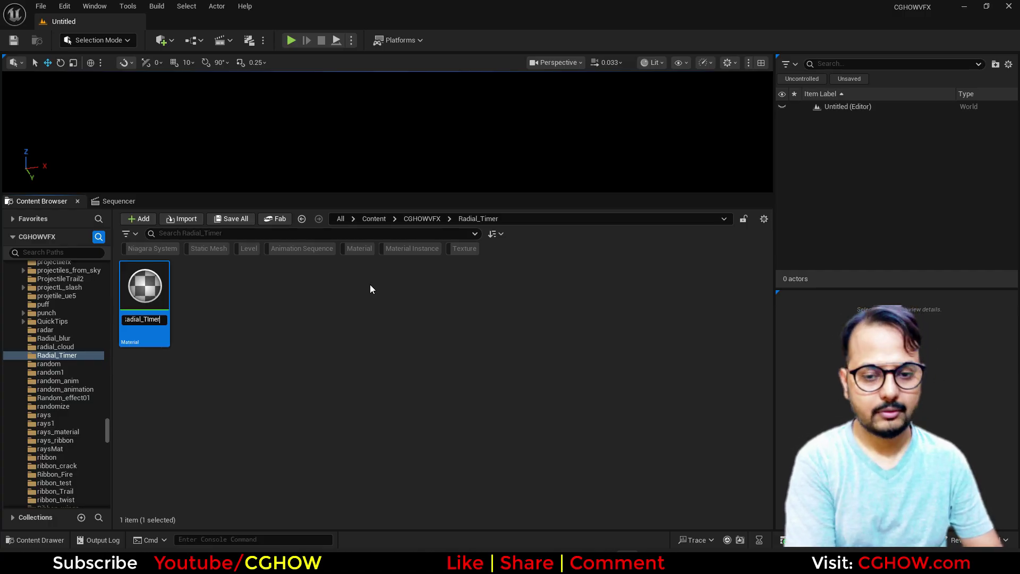
key("Return")
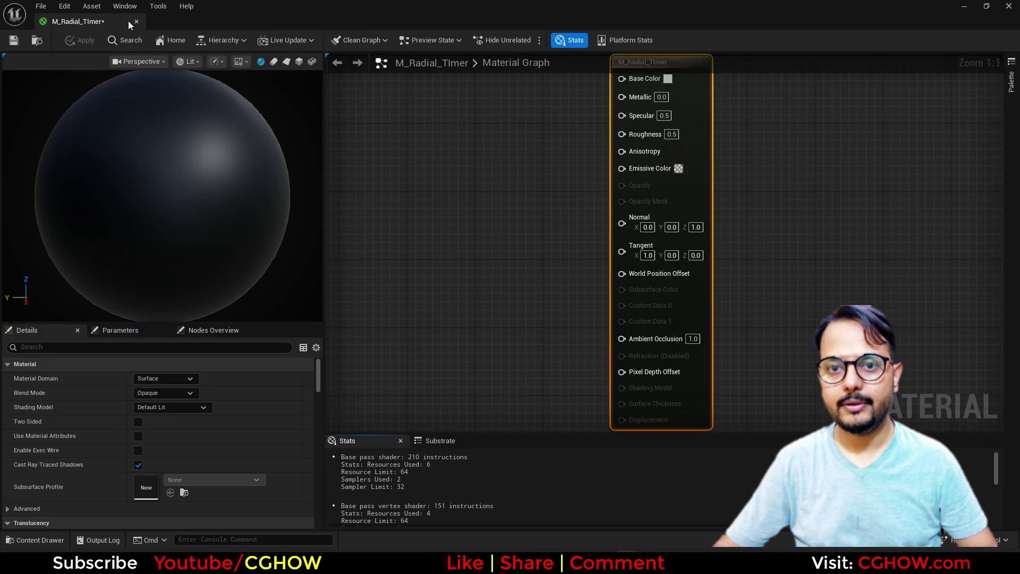
Switch the material preview to a plane and dock the M_Radial_TImer editor beside the level editor.
left_click(286, 61)
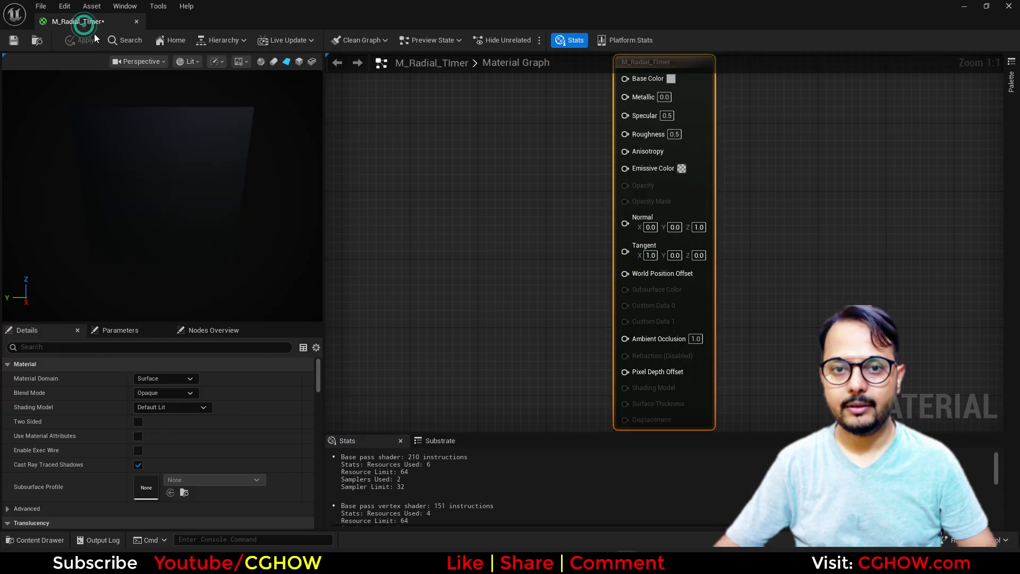
left_click_drag(92, 22, 206, 28)
Create a material instance of M_Radial_TImer with the suggested name M_Radial_TImer_Inst and open it.
left_click(63, 21)
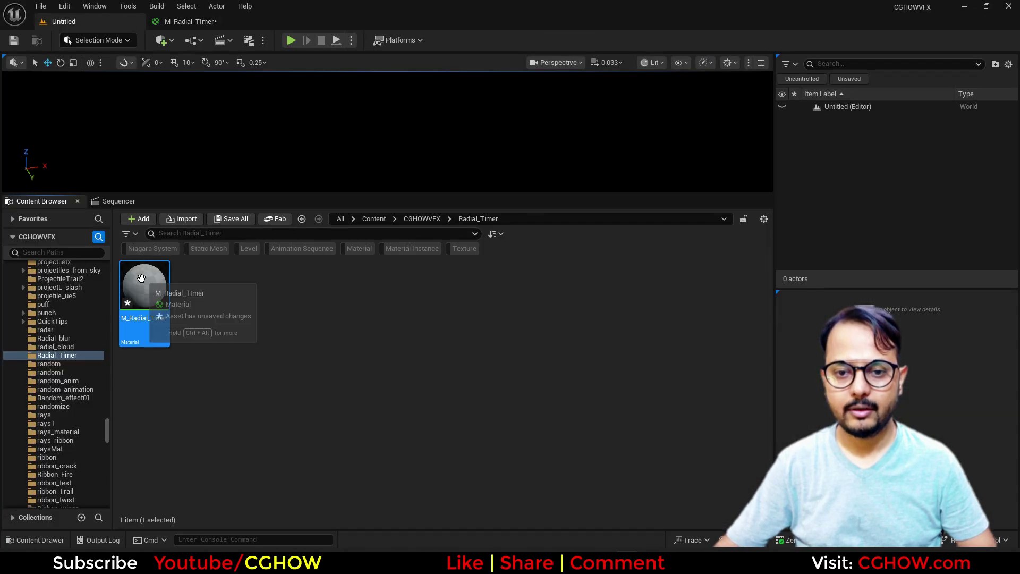
right_click(137, 290)
left_click(240, 254)
key("Return")
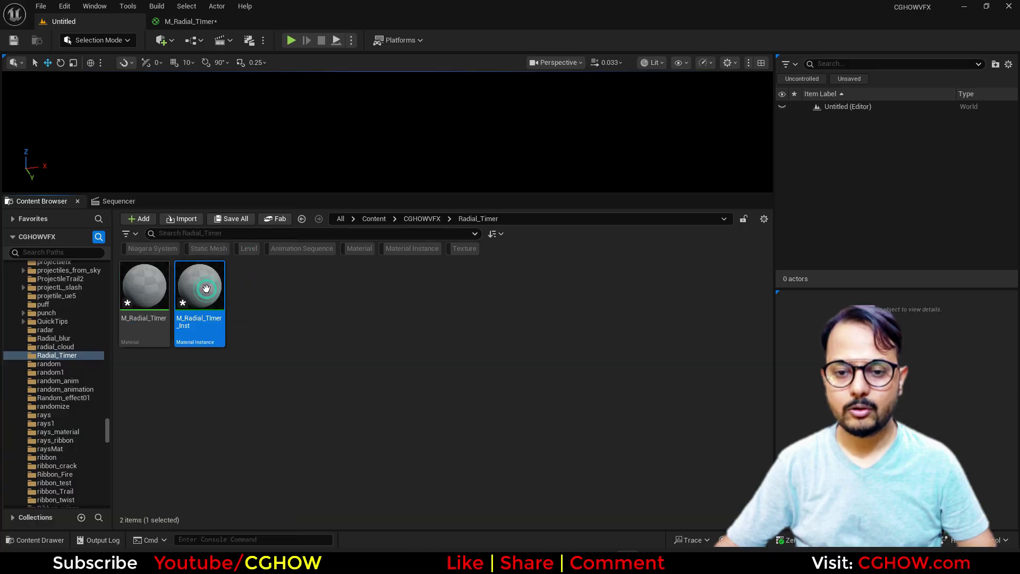
double_click(207, 287)
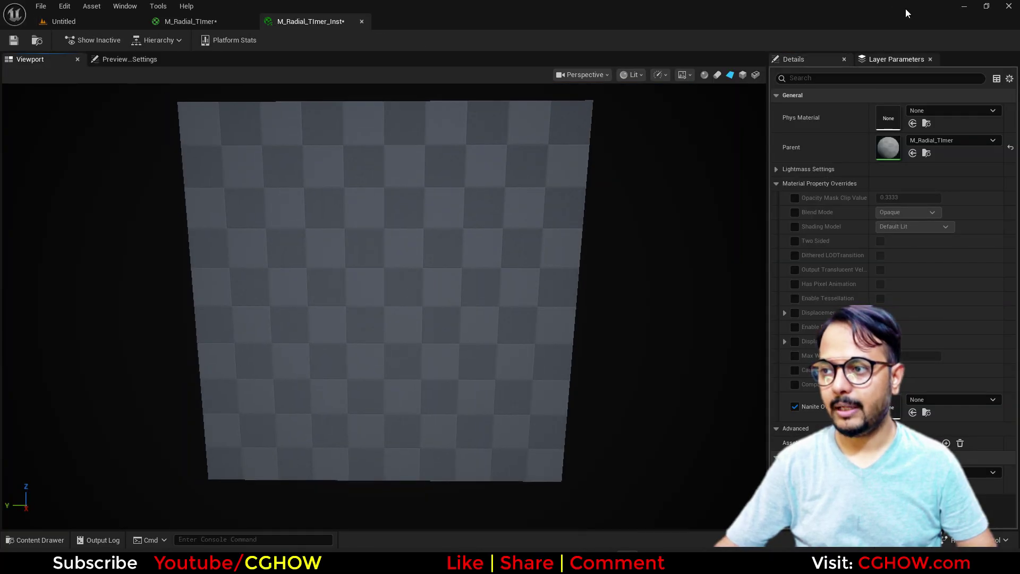
Return to the M_Radial_TImer material and set its shading model to Unlit.
left_click(187, 21)
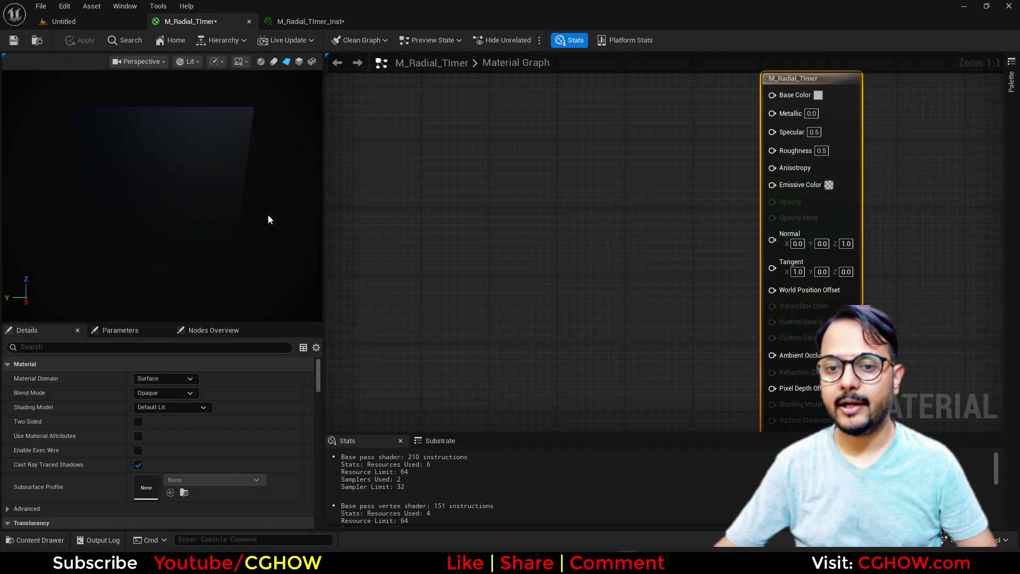
left_click(167, 407)
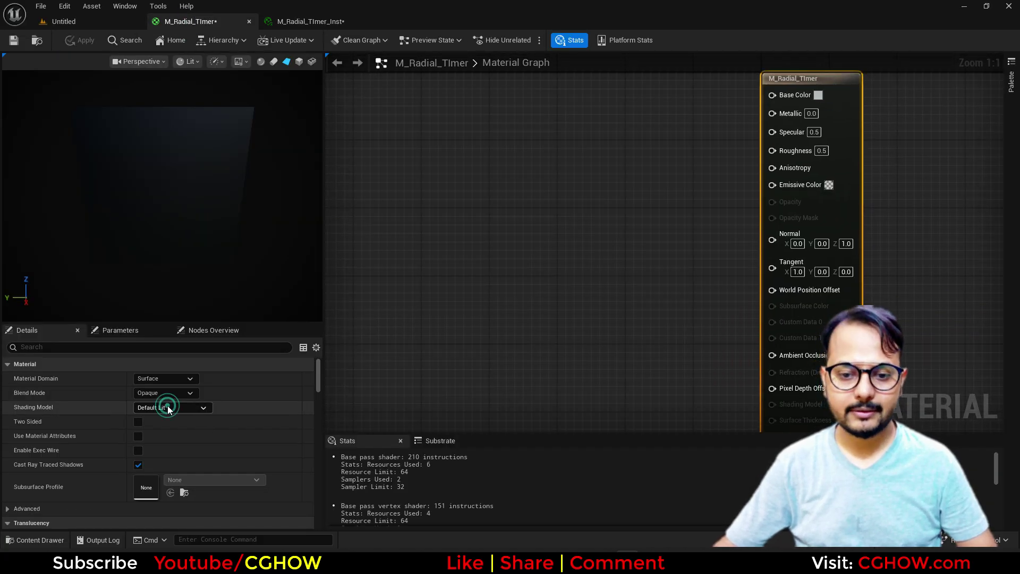
left_click(153, 418)
left_click(161, 393)
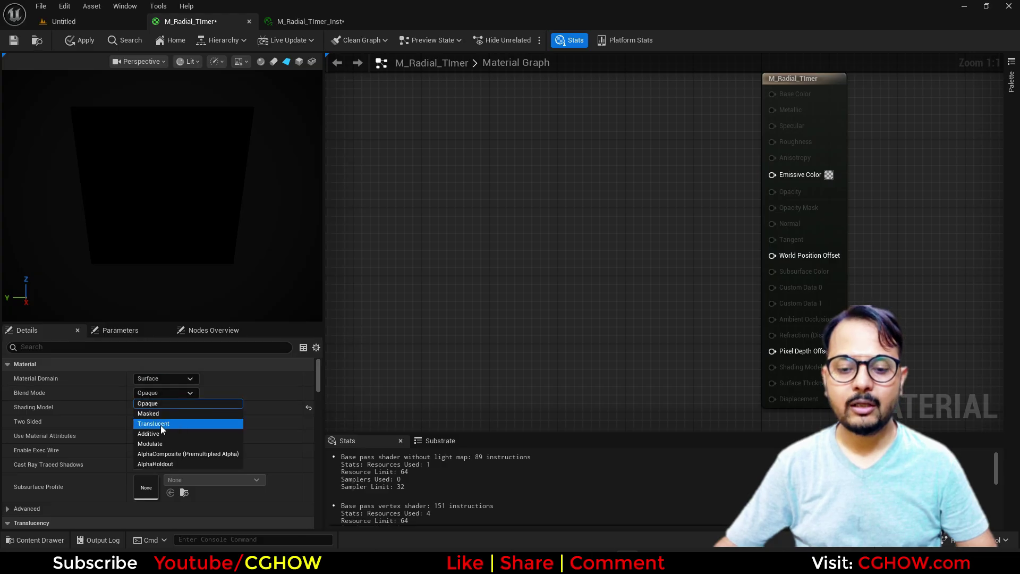
left_click(456, 297)
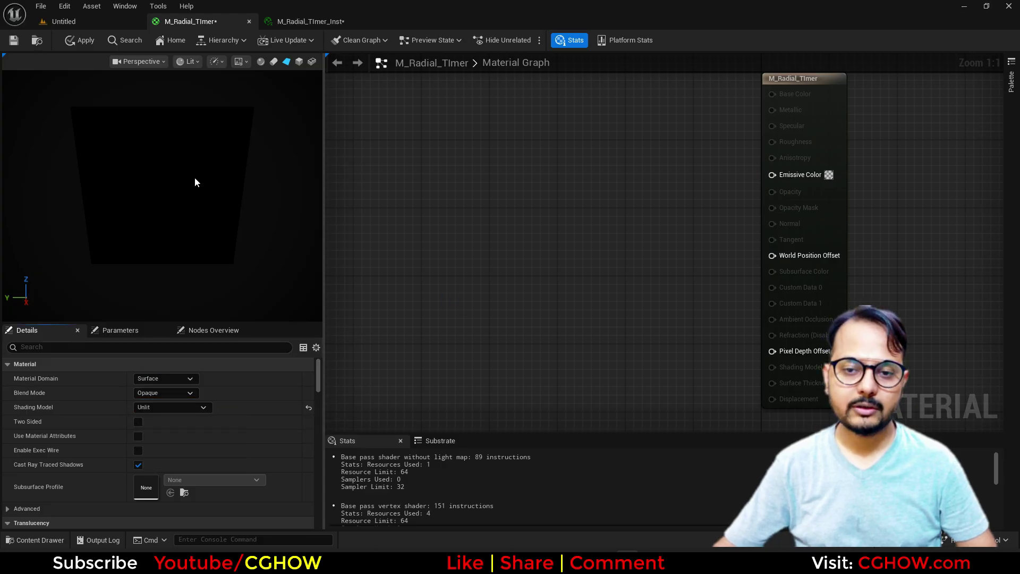
Enlarge the material preview area in height and width and reframe the plane inside it.
left_click_drag(195, 176, 198, 168)
scroll(132, 185, "up", 3)
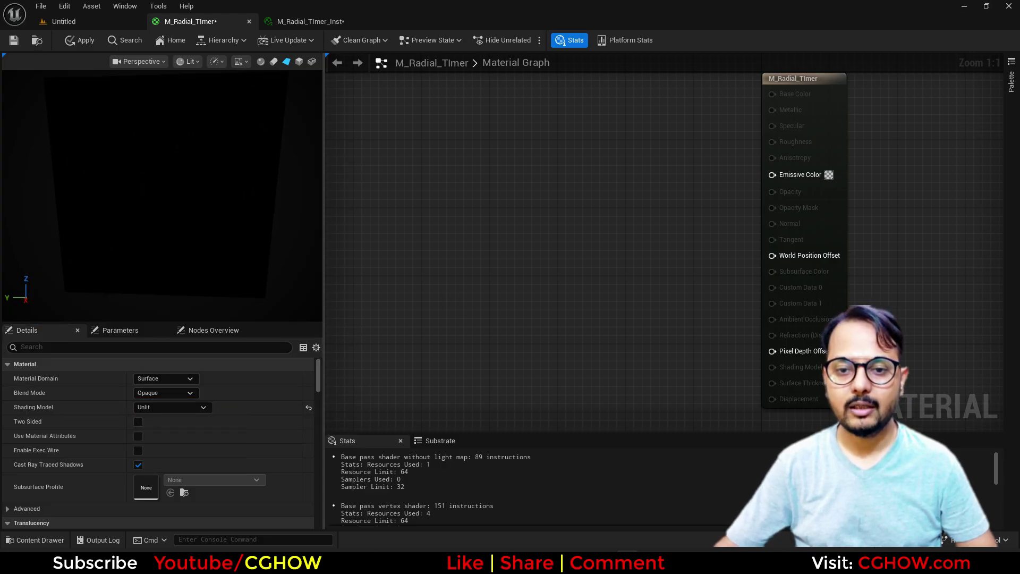
left_click_drag(223, 323, 229, 370)
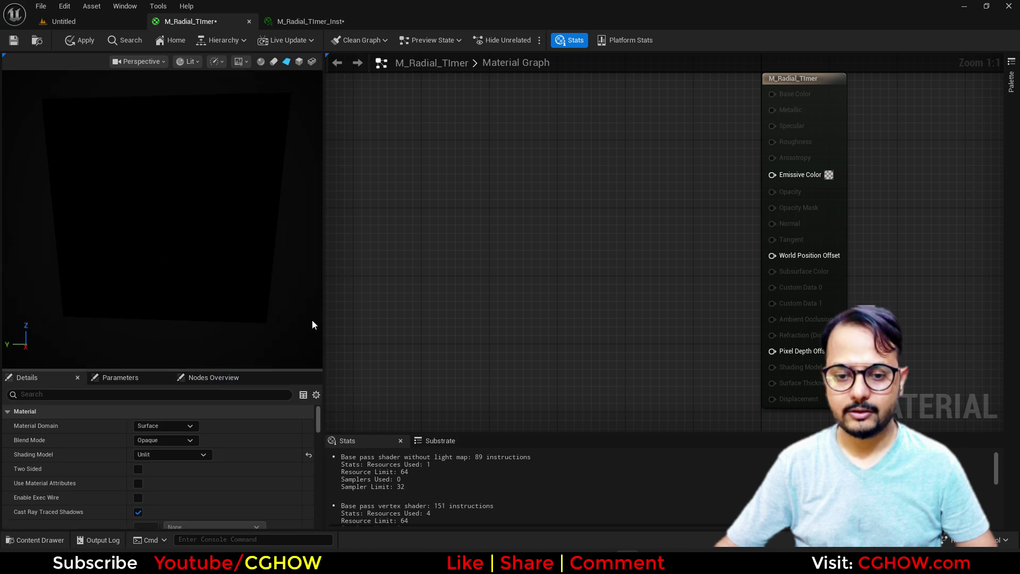
left_click_drag(324, 229, 405, 260)
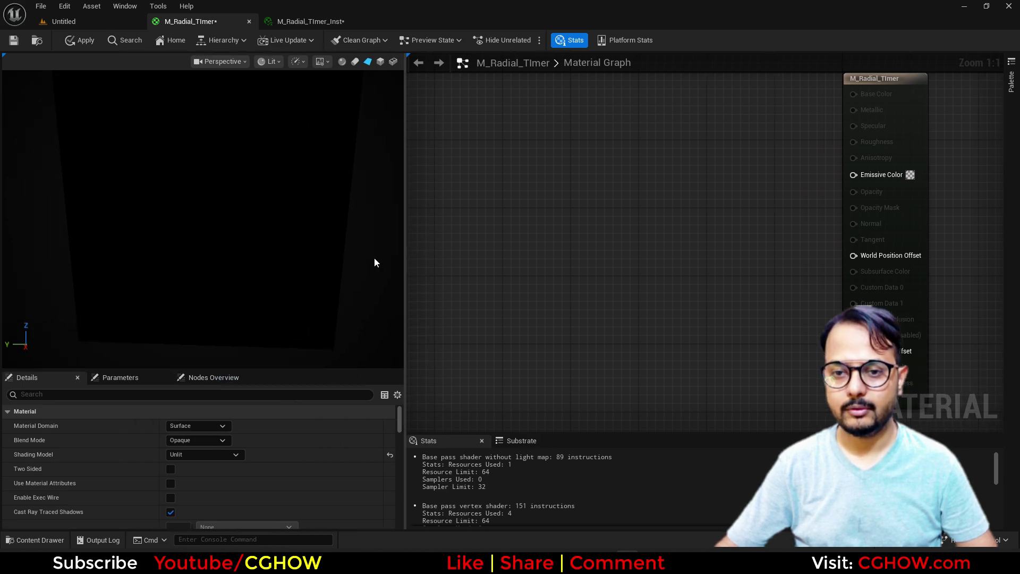
scroll(266, 245, "down", 2)
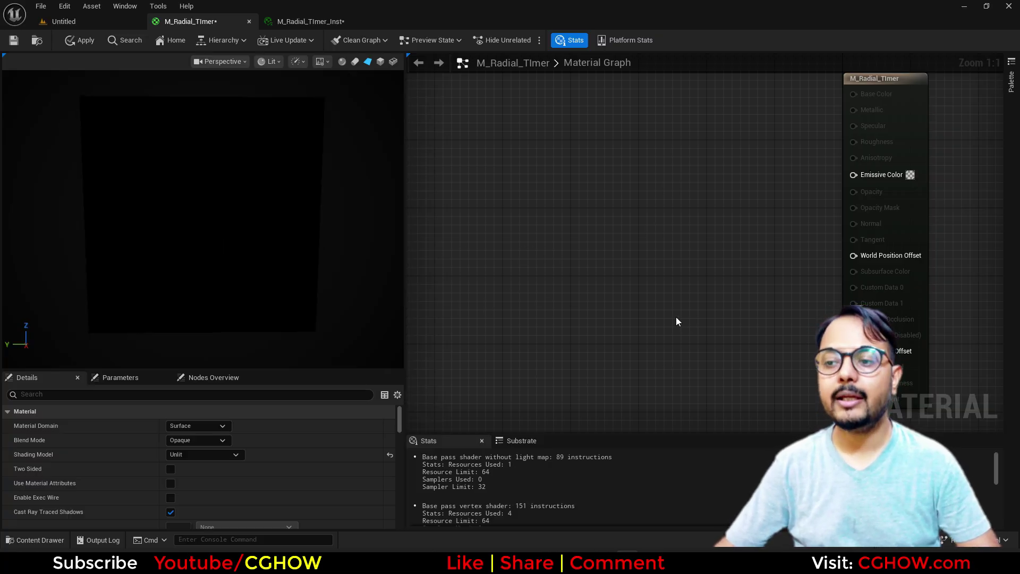
Close the Stats and Substrate views to give the material graph more room.
left_click(481, 440)
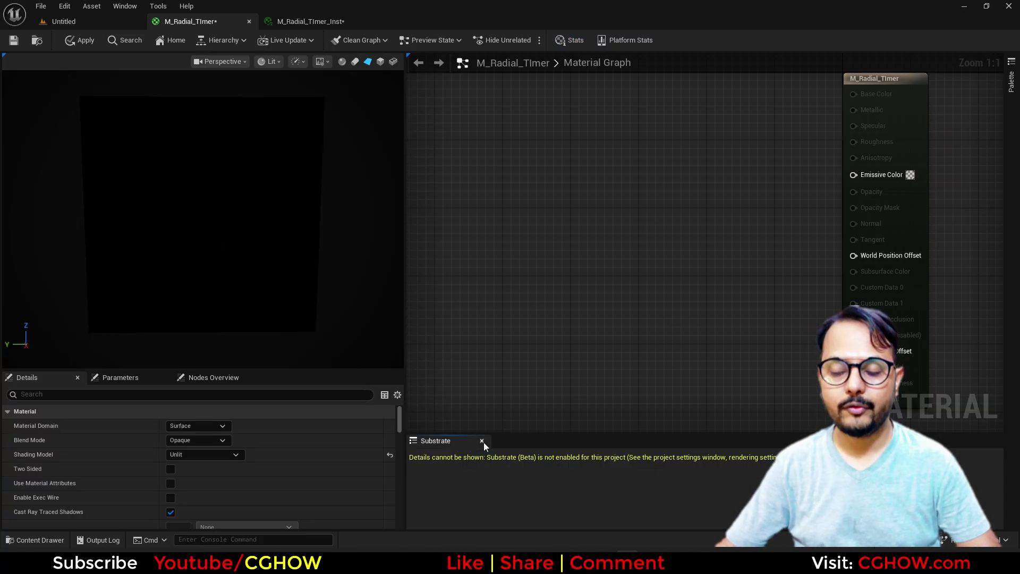
left_click(482, 440)
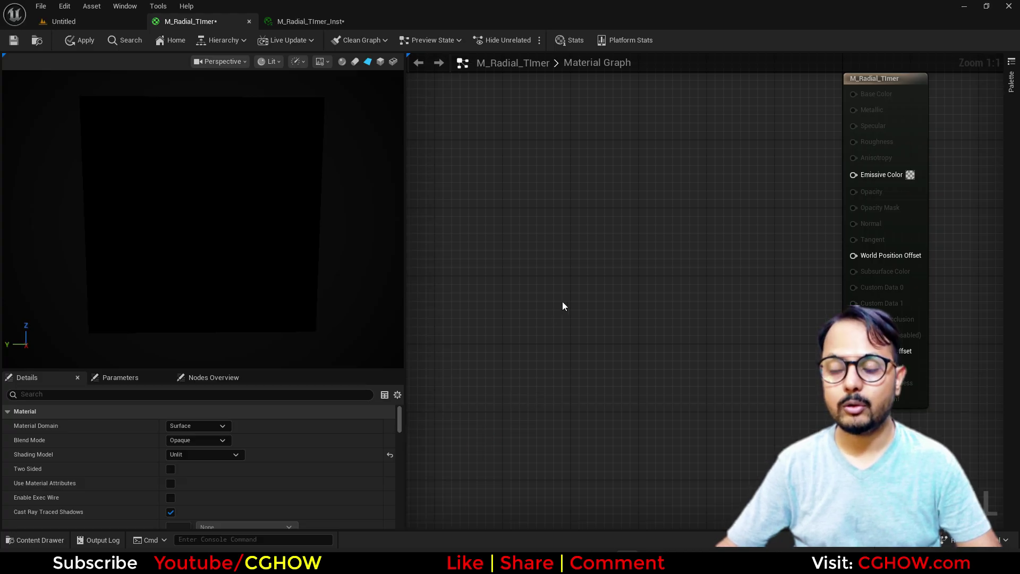
Add a RadialGradientExponential node to the graph and connect its output to Emissive Color.
right_click_drag(562, 301, 584, 338)
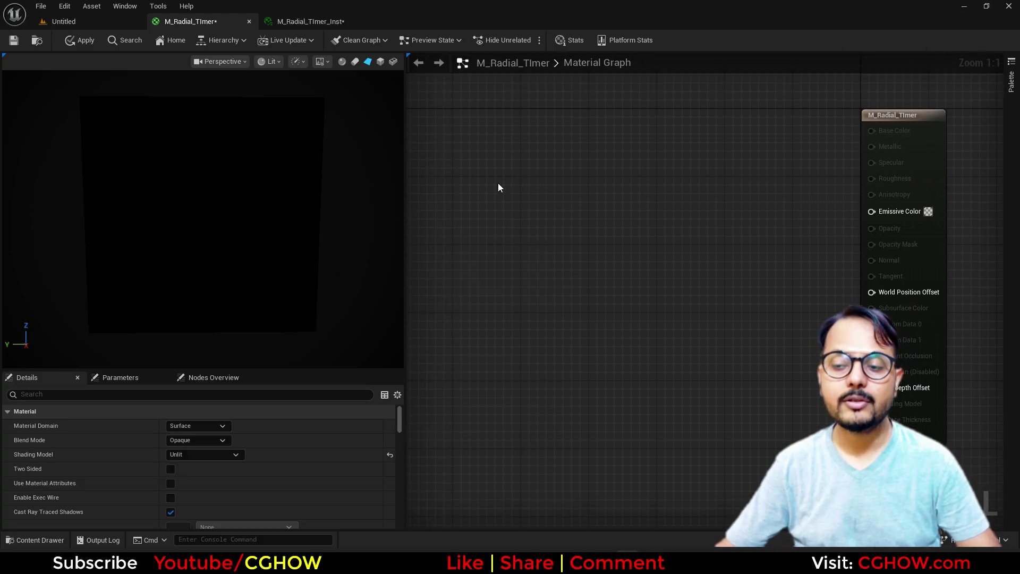
right_click(547, 186)
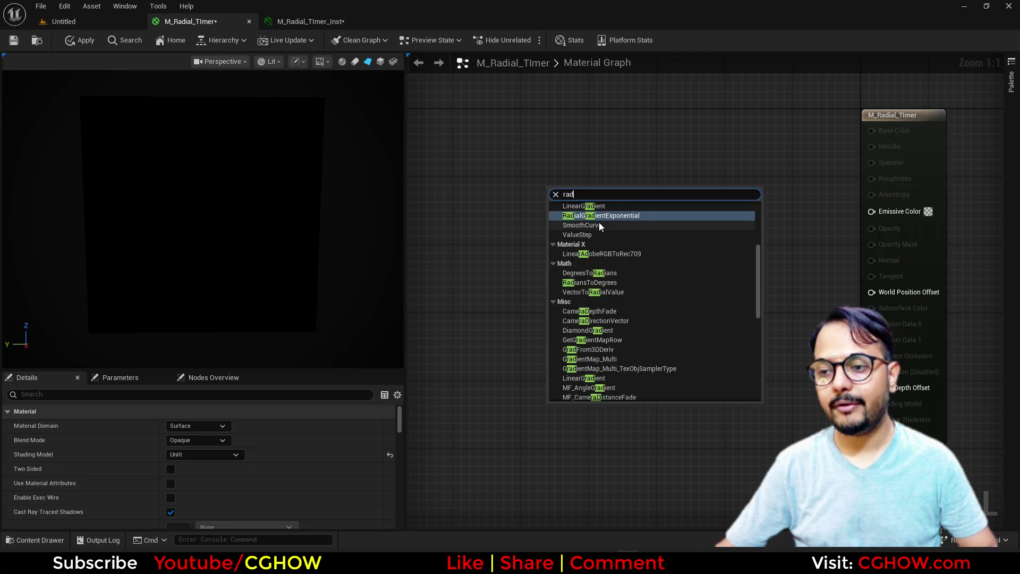
left_click(598, 219)
left_click_drag(689, 223, 871, 210)
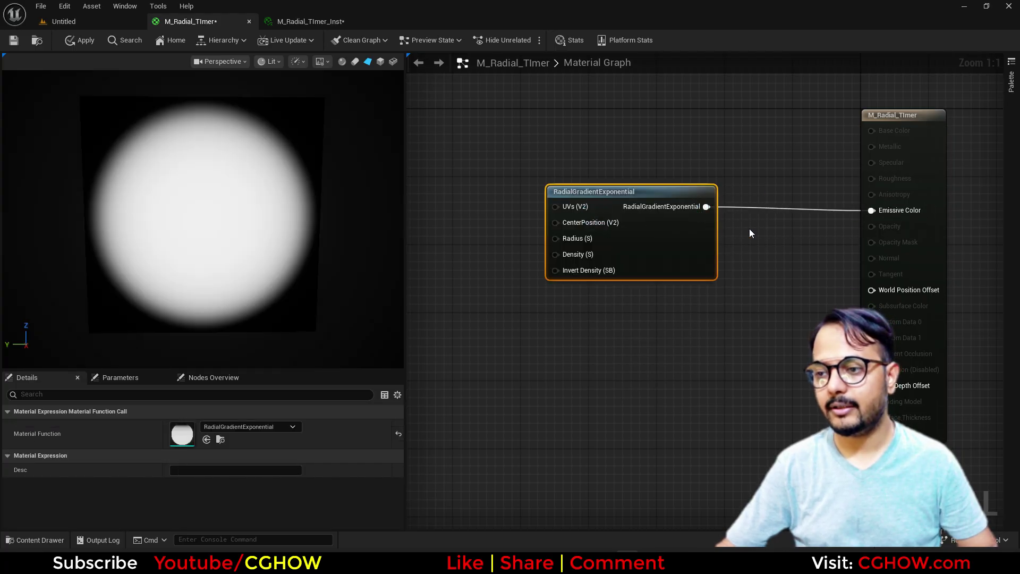
Insert a Sine node between the RadialGradientExponential output and Emissive Color to try a ring shape.
left_click_drag(676, 259, 908, 211)
type("si")
left_click(668, 205)
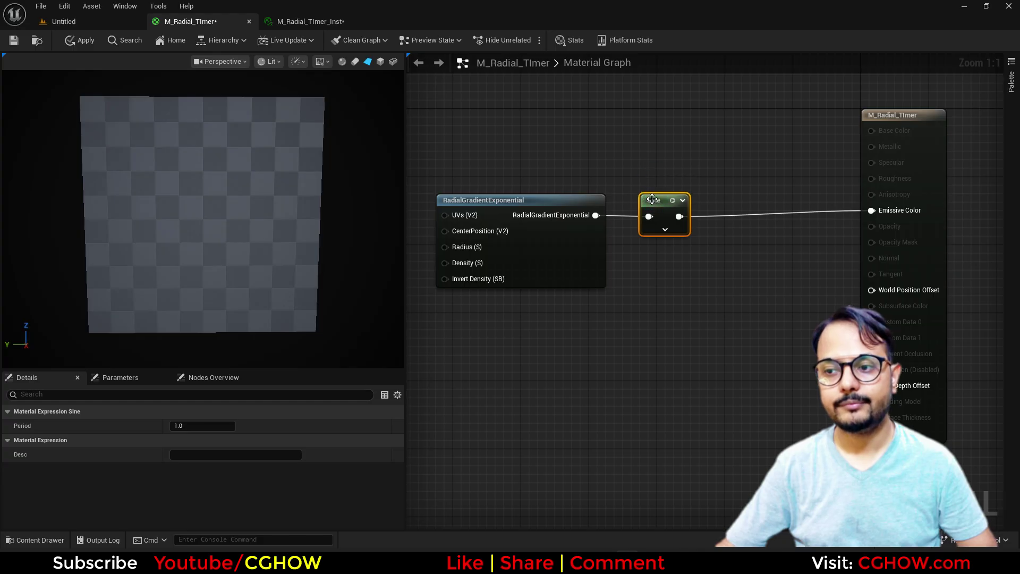
left_click_drag(574, 248, 590, 247)
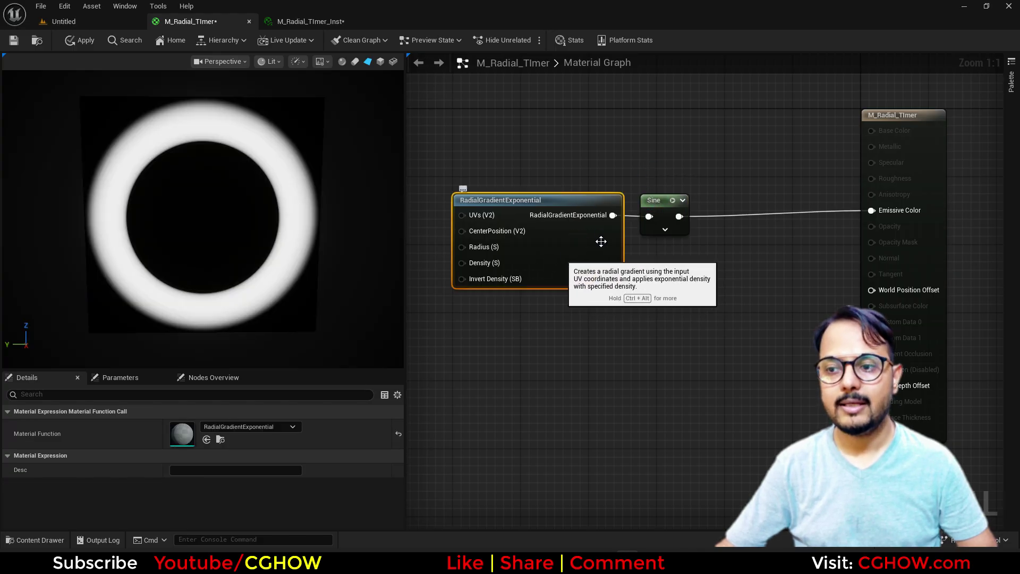
Delete the Sine node from the material graph.
left_click(667, 202)
key("Delete")
Duplicate the RadialGradientExponential node and arrange the two copies side by side.
left_click(577, 251)
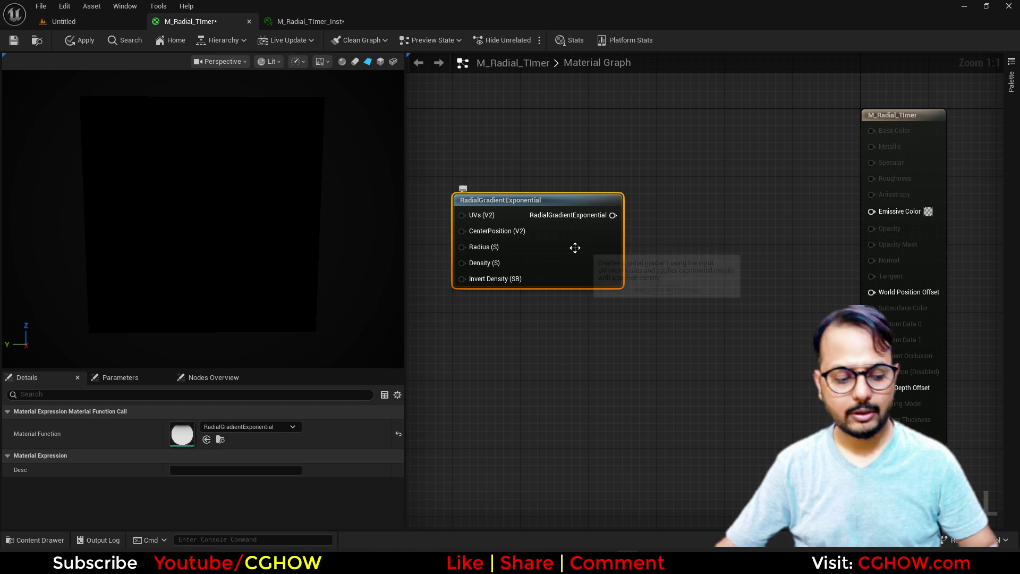
left_click_drag(587, 250, 707, 242)
key("ctrl+v")
left_click_drag(550, 281, 498, 259)
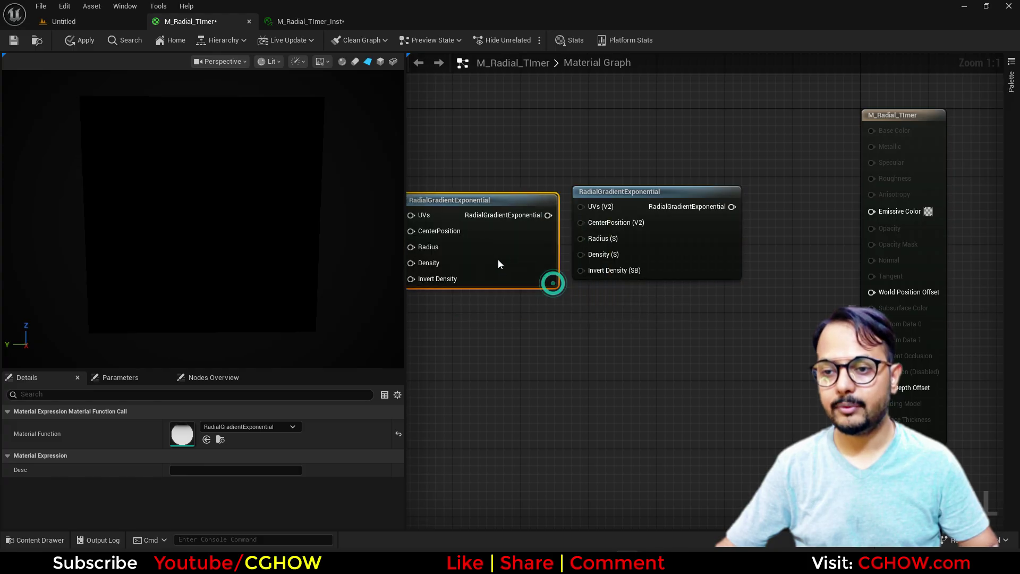
Connect the first RadialGradientExponential output to the second one's UVs, and the second's output to Emissive Color.
right_click_drag(590, 307, 637, 302)
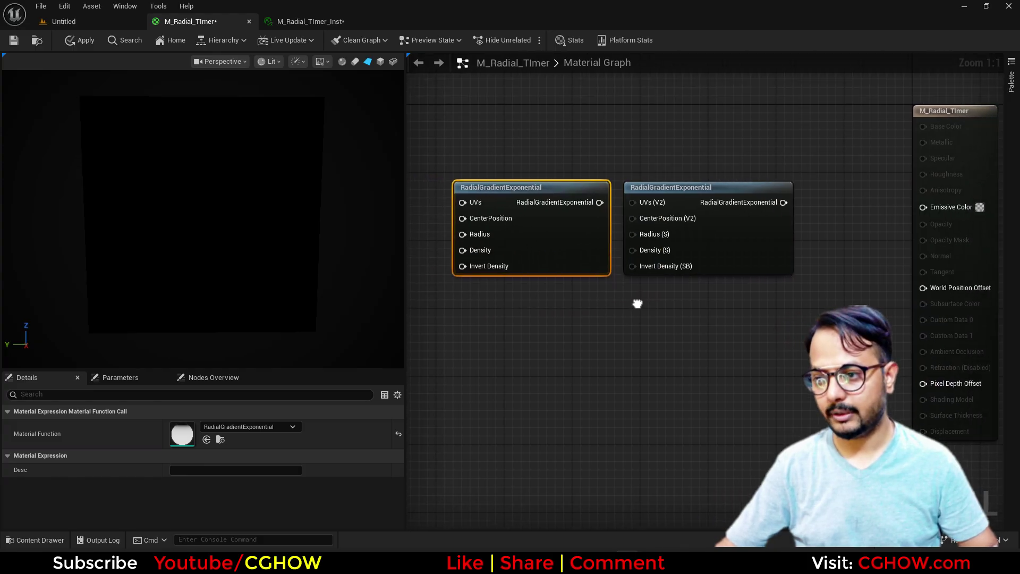
left_click_drag(628, 202, 596, 203)
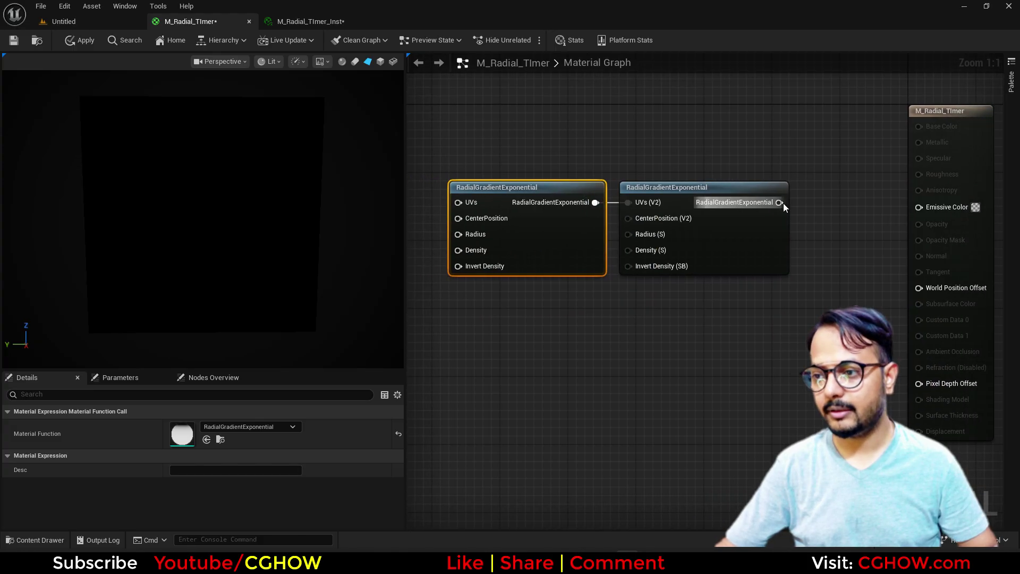
left_click_drag(783, 203, 945, 206)
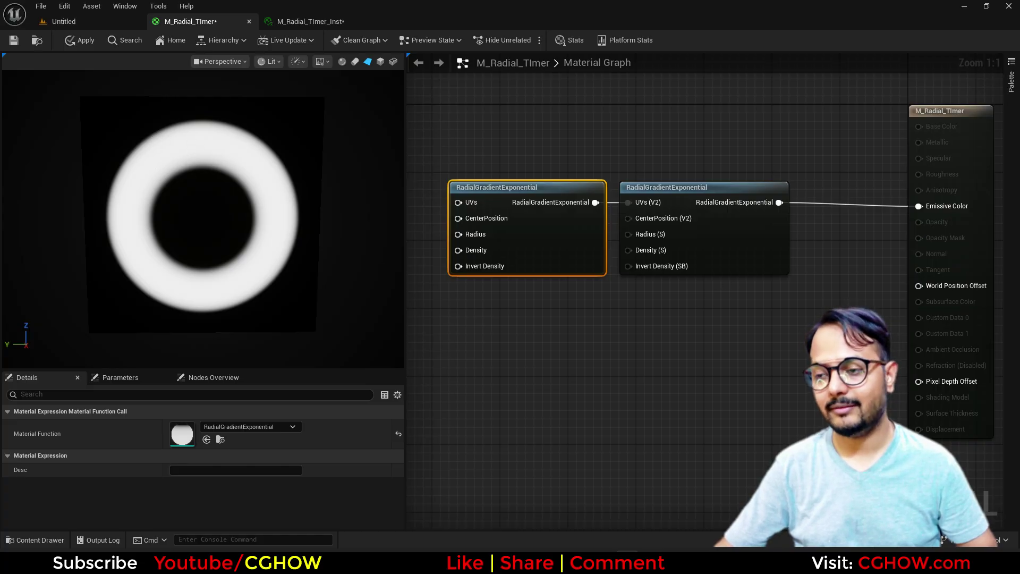
right_click_drag(687, 295, 660, 312)
right_click_drag(730, 247, 509, 273)
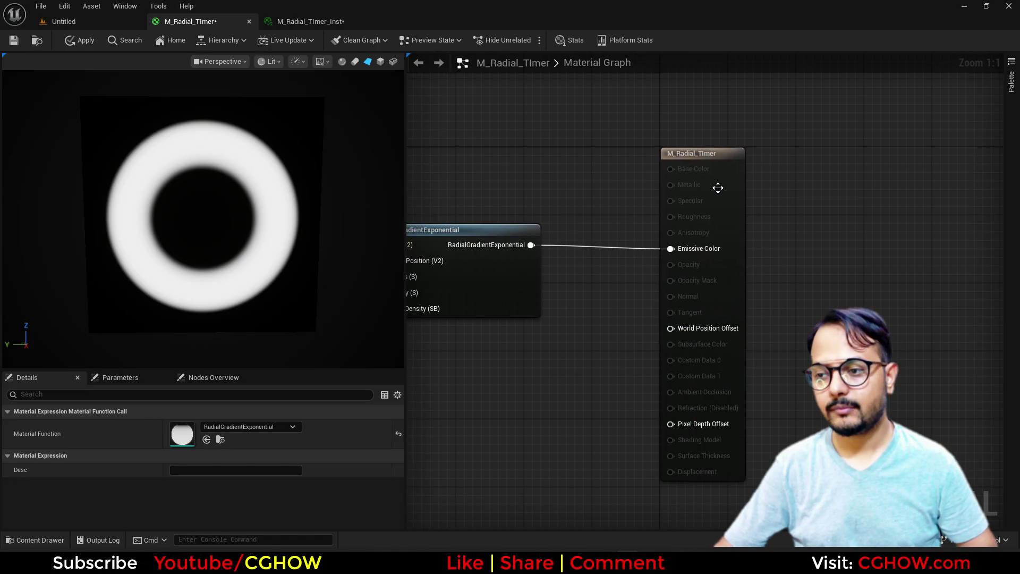
Insert a Step node between the second RadialGradientExponential output and Emissive Color, feeding the gradient into its Y input.
left_click_drag(718, 188, 838, 179)
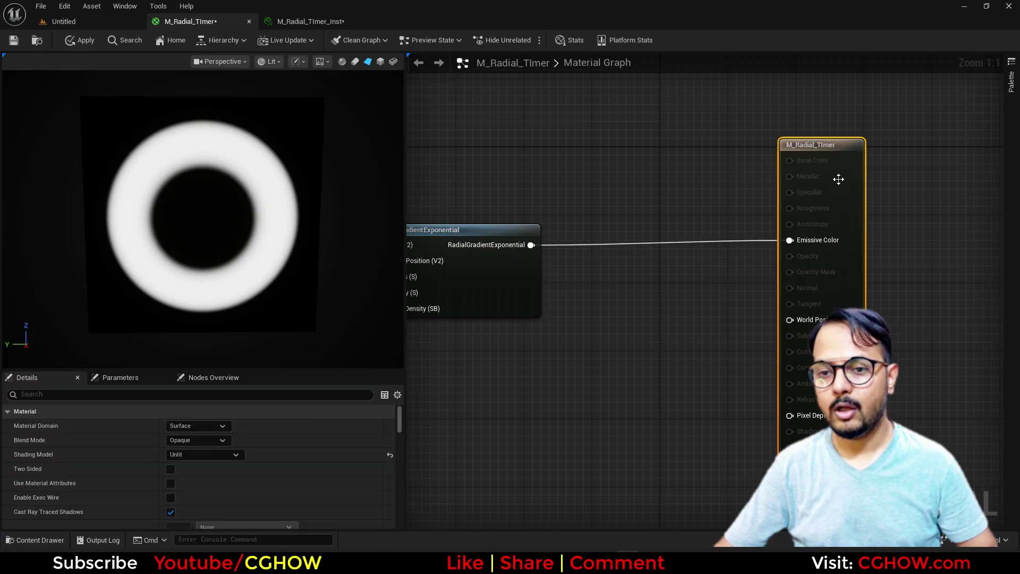
right_click(607, 208)
type("step")
left_click(639, 245)
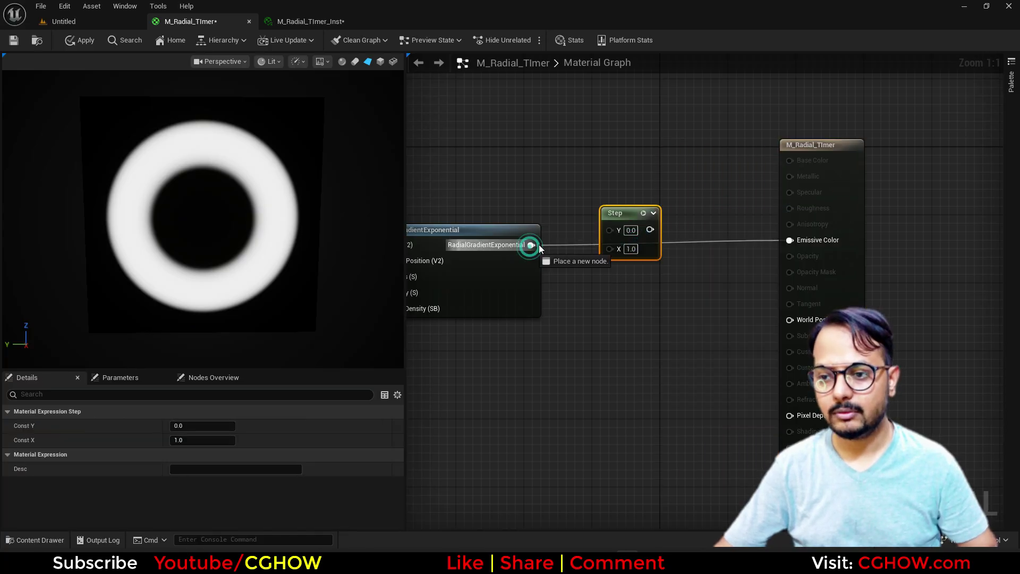
left_click_drag(539, 248, 610, 232)
left_click_drag(781, 241, 785, 240)
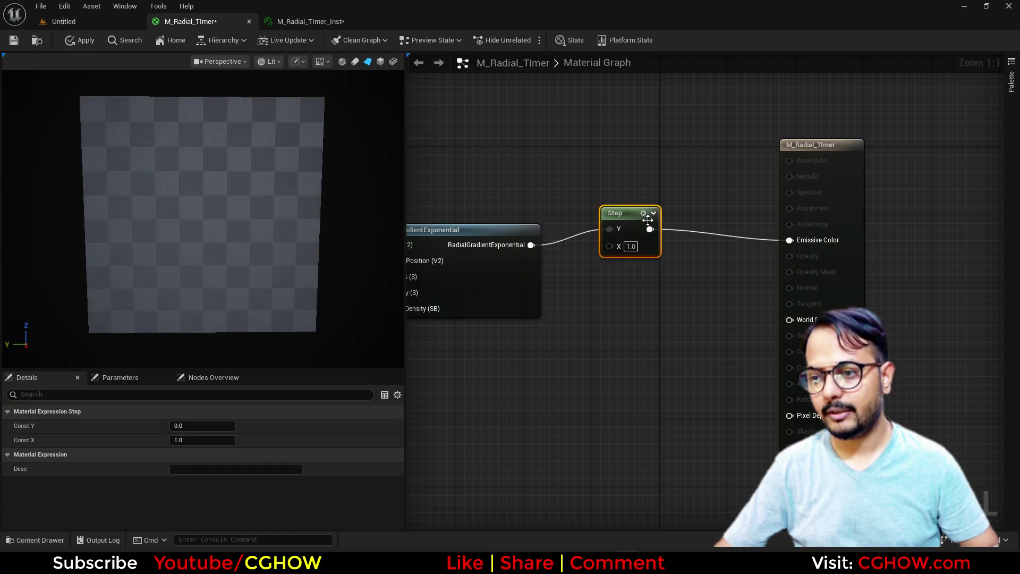
Try a value of 0.2 for the Step node's X input.
left_click_drag(636, 216, 619, 224)
left_click(605, 257)
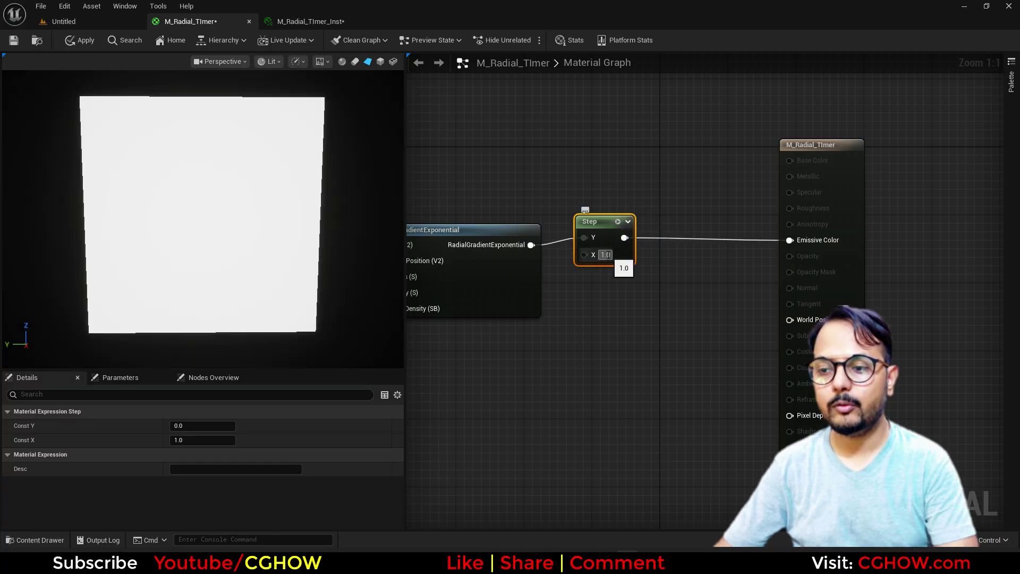
key("Return")
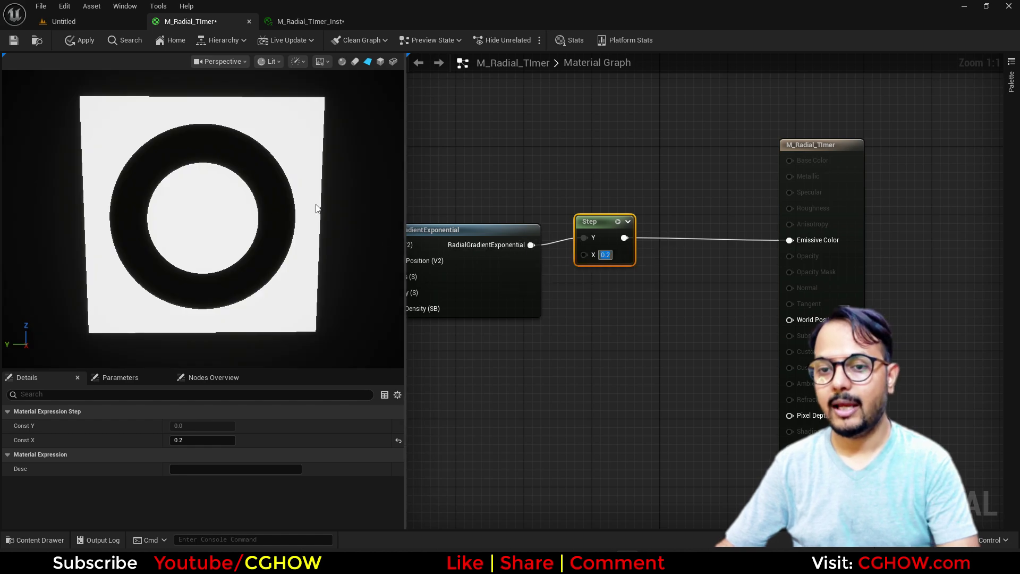
Move the gradient connection from the Step node's Y input to X, and set Y to 0.2.
left_click_drag(531, 244, 584, 256, "ctrl")
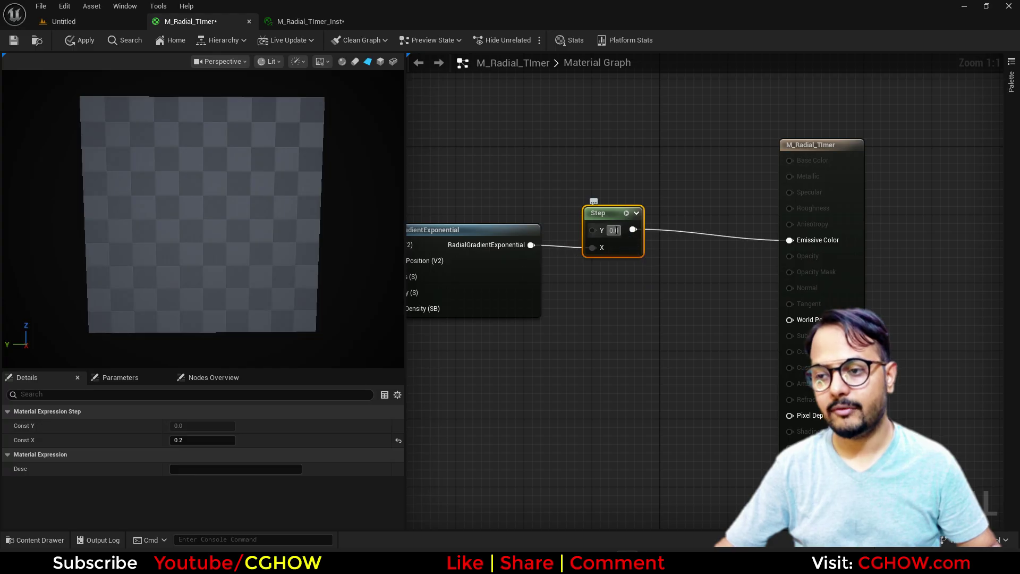
left_click_drag(607, 218, 615, 217)
type("0.2")
key("Return")
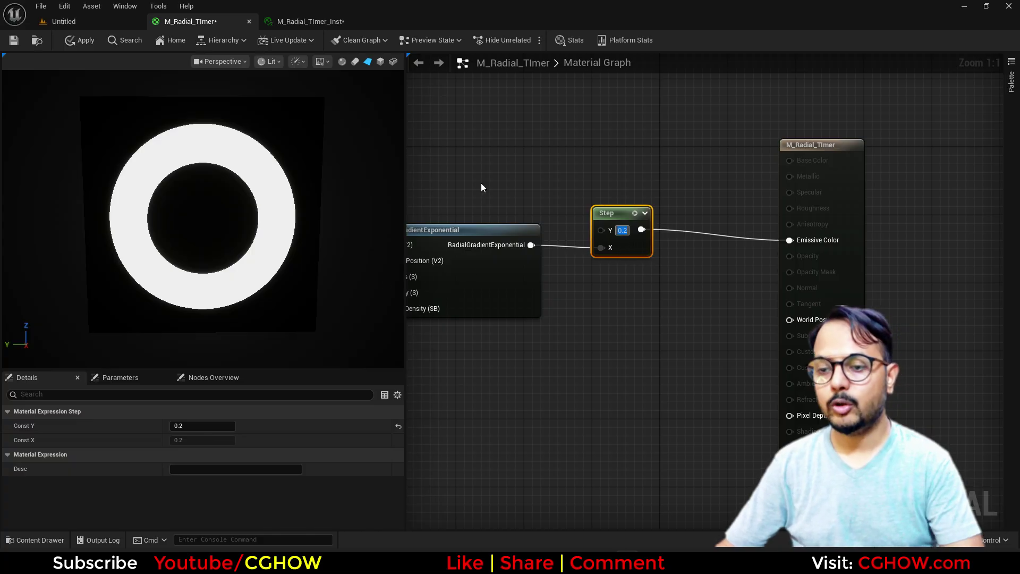
Add a scalar parameter named Outewr_Ring above the gradient nodes and set its default value to 0.2.
left_click(483, 197)
key("s")
left_click(458, 168)
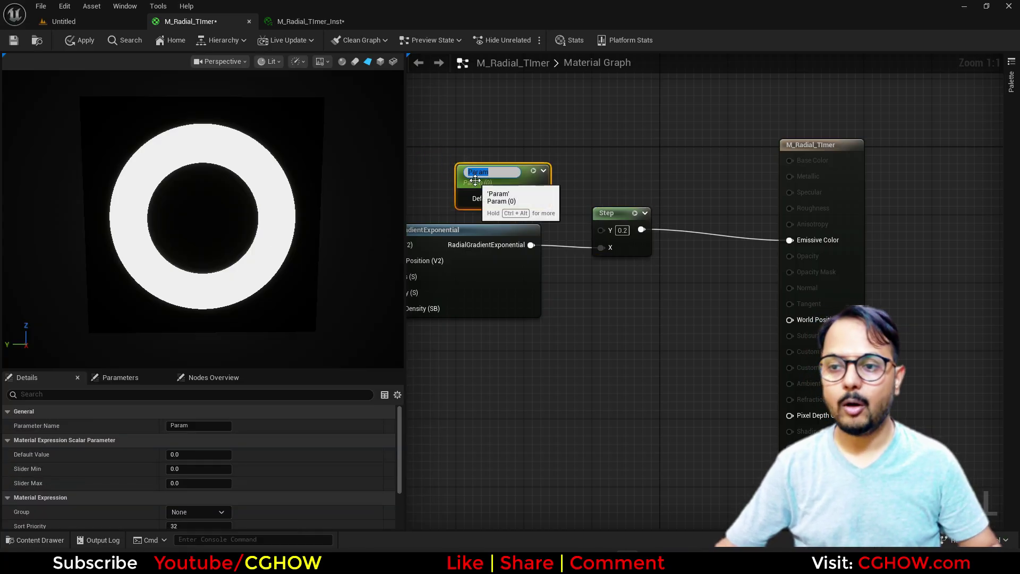
type("O")
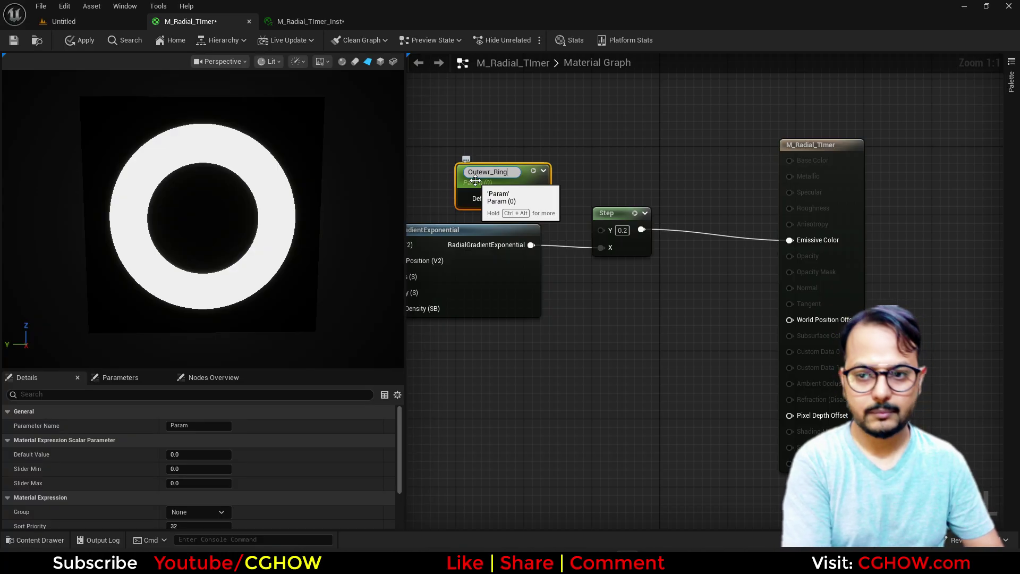
type("utewr_Ring")
key("Return")
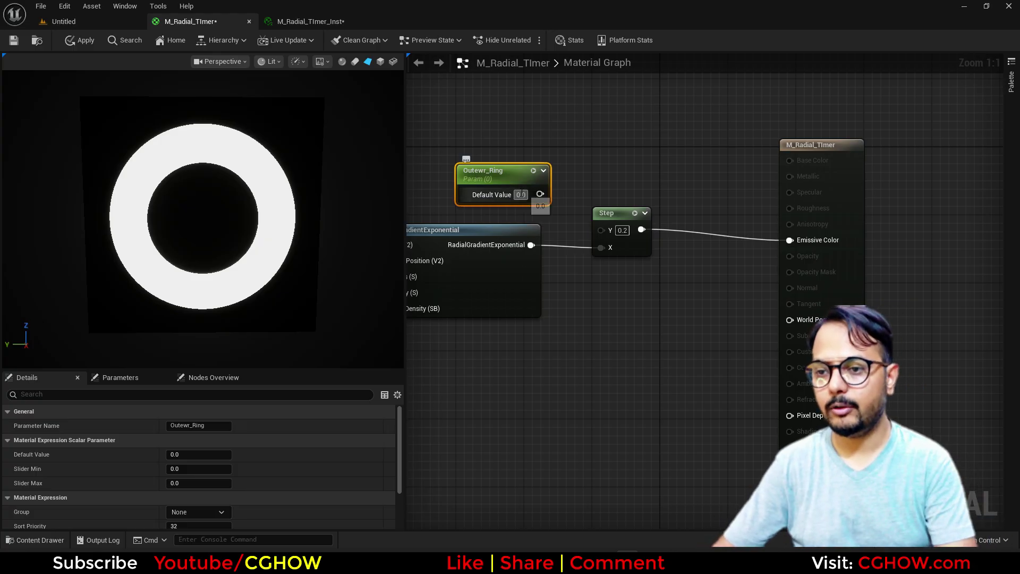
type("0.2")
key("Return")
Correct the parameter's name to Outer_Ring and connect it to the Step node's Y input.
left_click(184, 424)
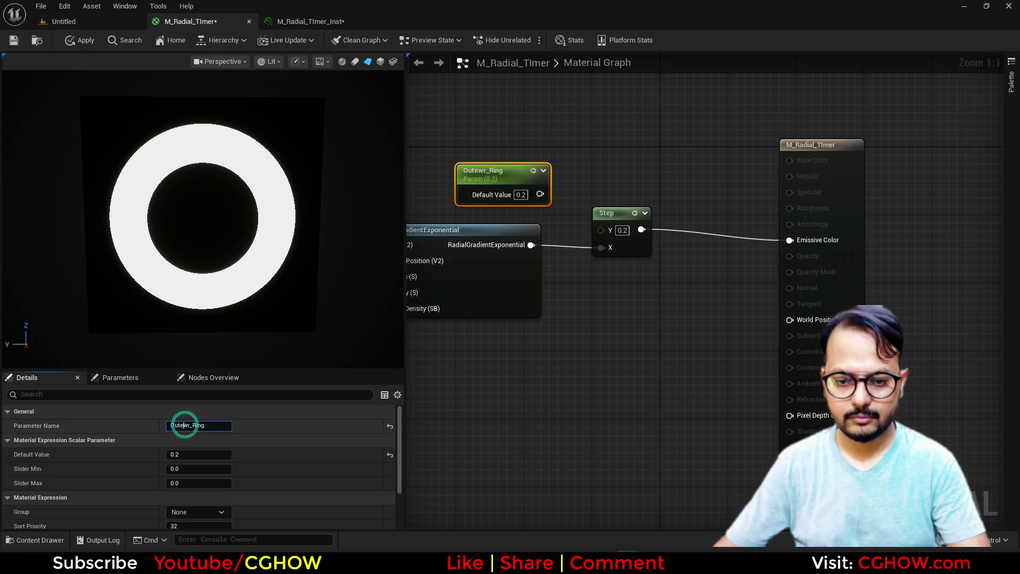
key("Delete")
key("Return")
left_click_drag(540, 194, 607, 232)
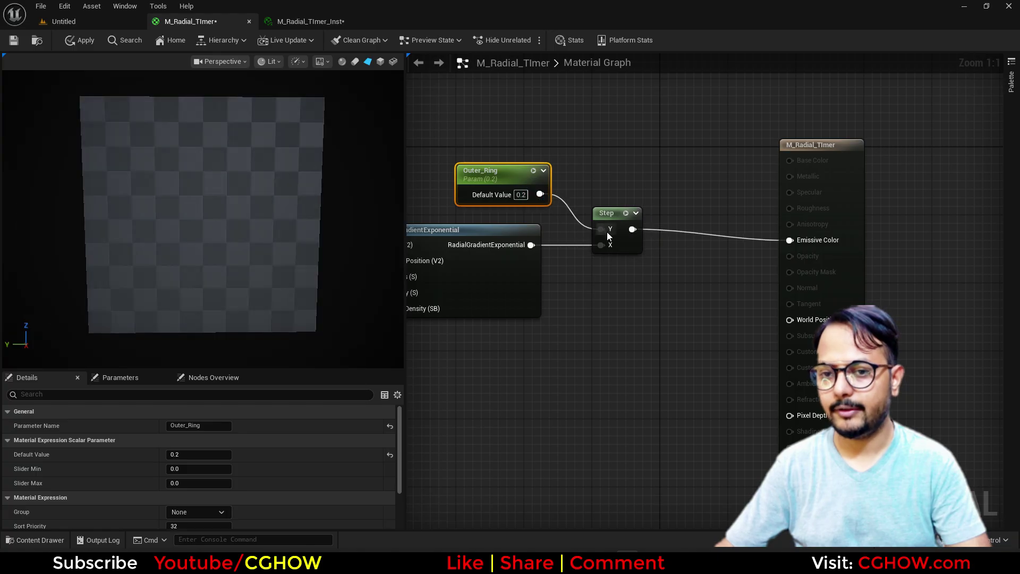
right_click_drag(515, 218, 600, 217)
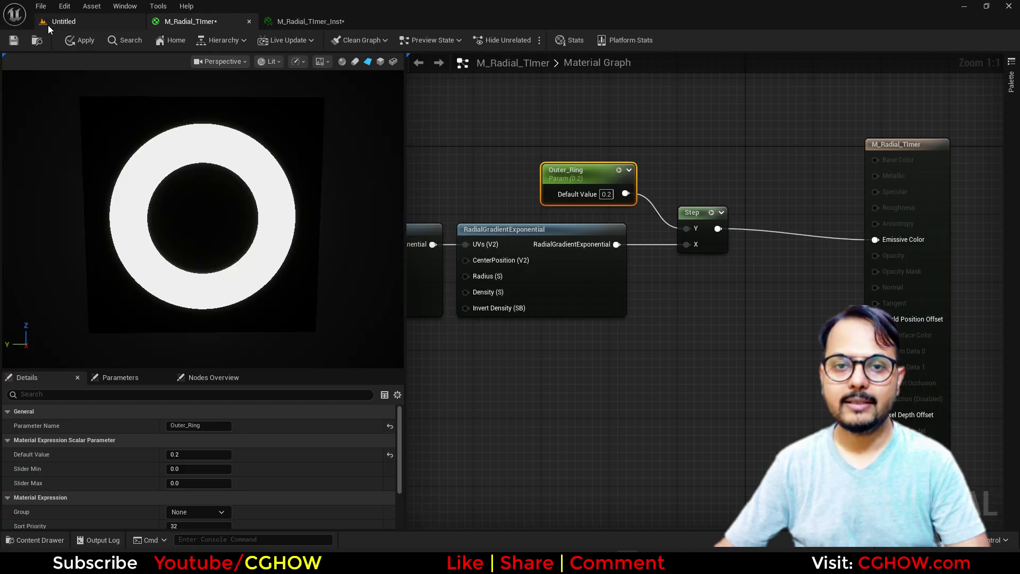
Apply the material changes and override Outer_Ring with 0.99 in the M_Radial_TImer_Inst material instance.
left_click(77, 40)
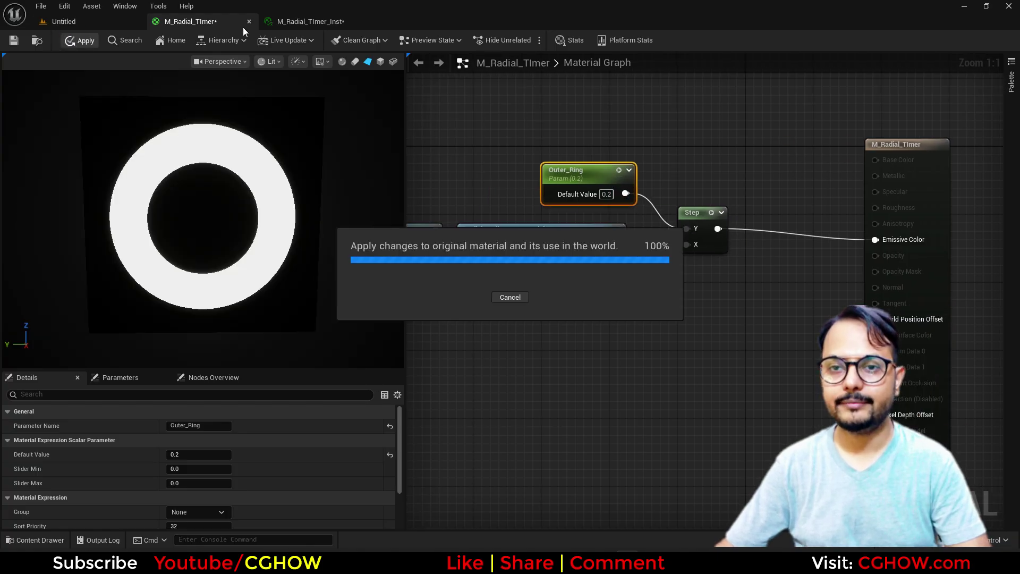
left_click(289, 19)
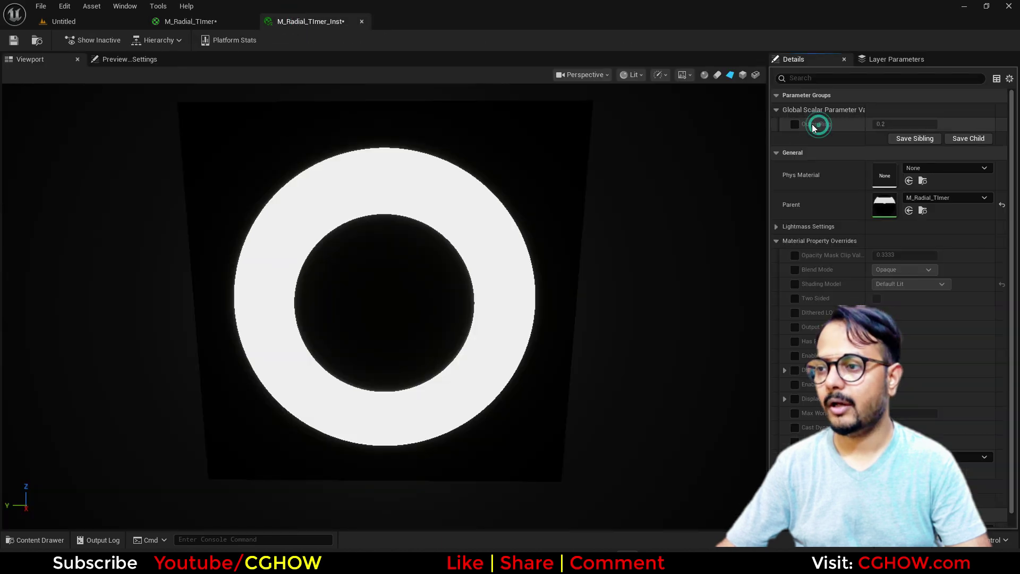
left_click(794, 123)
left_click_drag(903, 123, 924, 124)
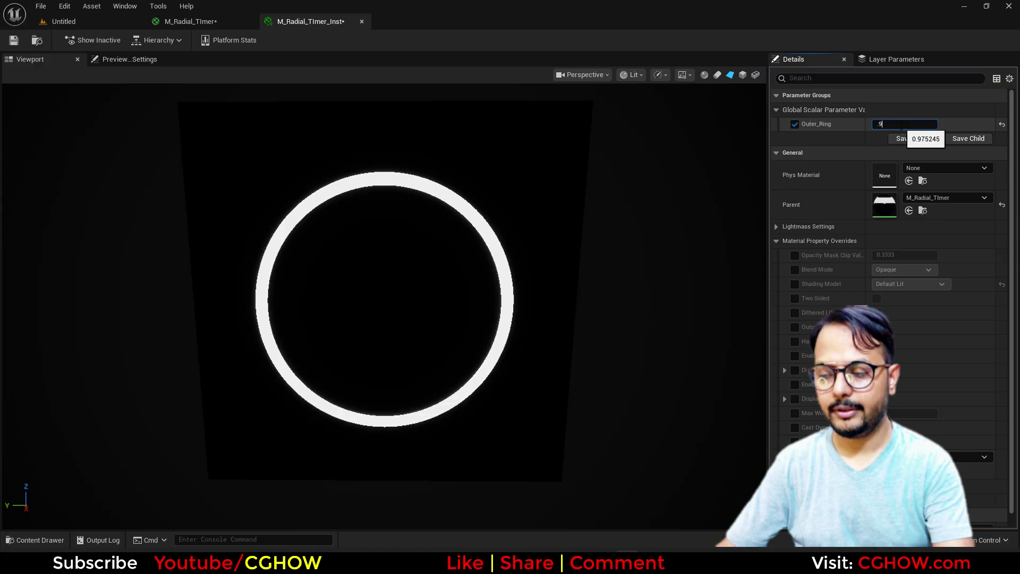
type("8")
key("Return")
type(".99")
key("Return")
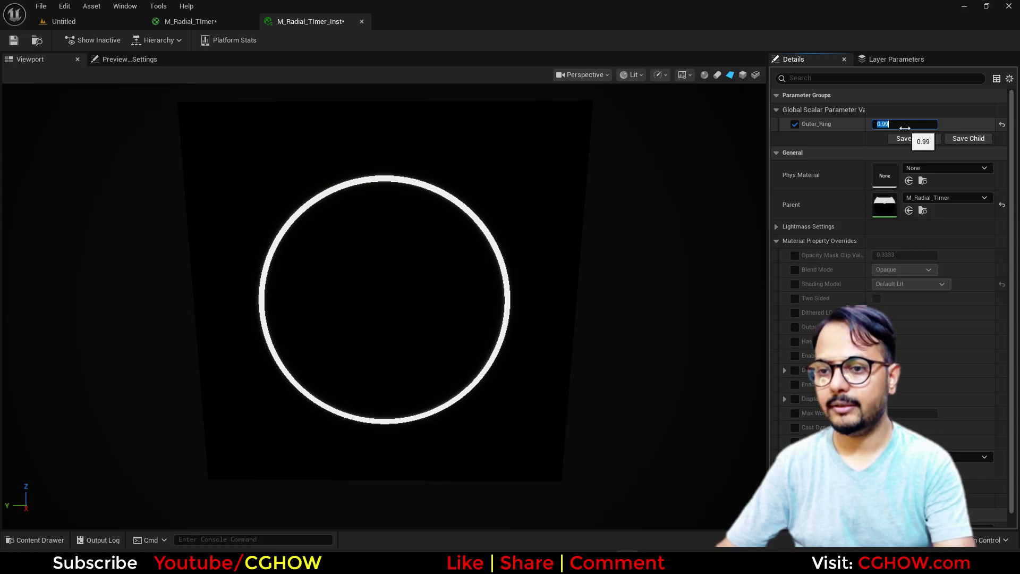
Set the Outer_Ring parameter's default value to 0.99 in the M_Radial_TImer material.
left_click(191, 21)
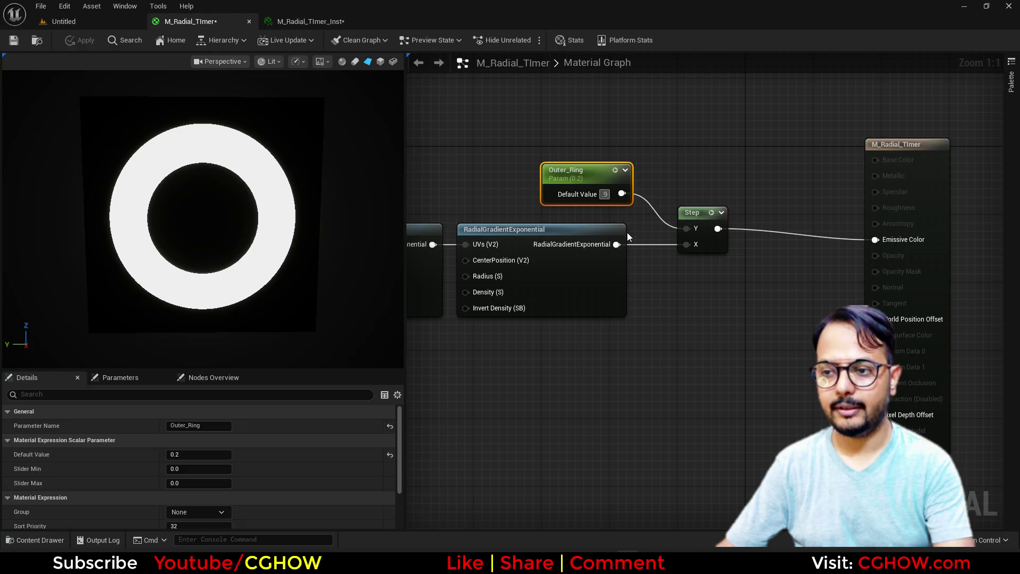
type("0.99")
key("Return")
Add a VectorToRadialValue node and place it below the RadialGradientExponential nodes.
right_click_drag(525, 349, 577, 308)
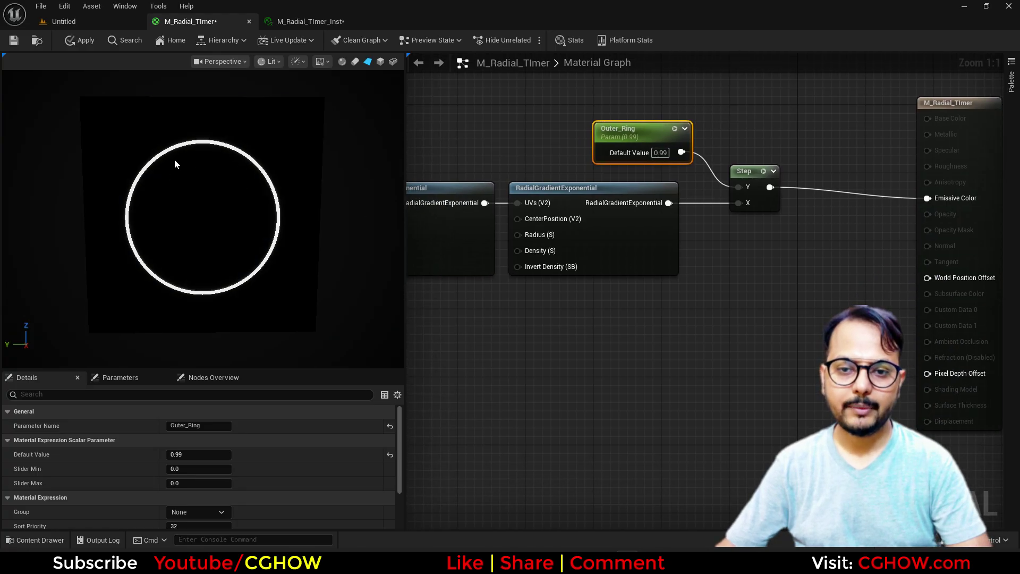
scroll(613, 340, "down", 2)
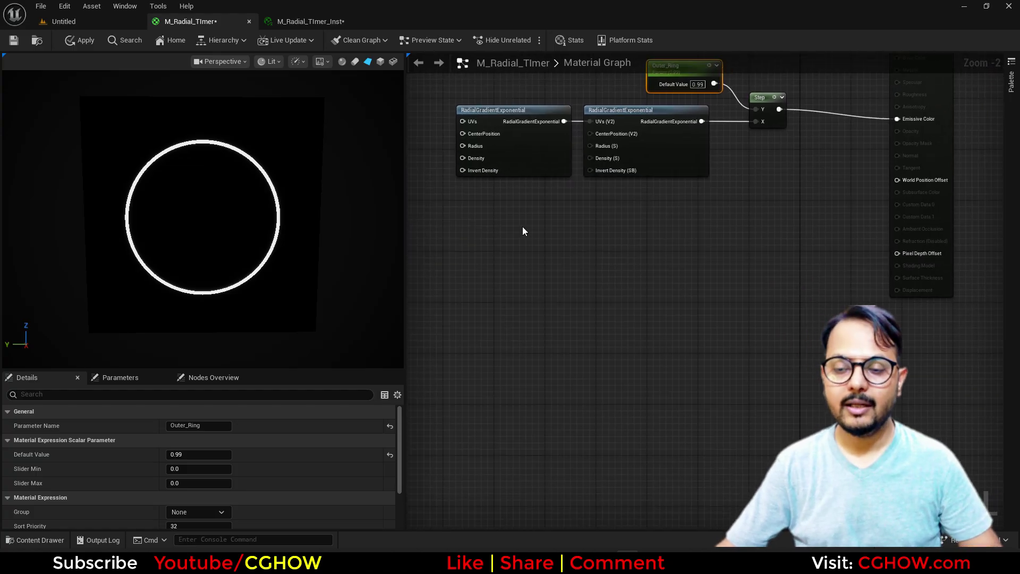
right_click_drag(514, 225, 524, 242)
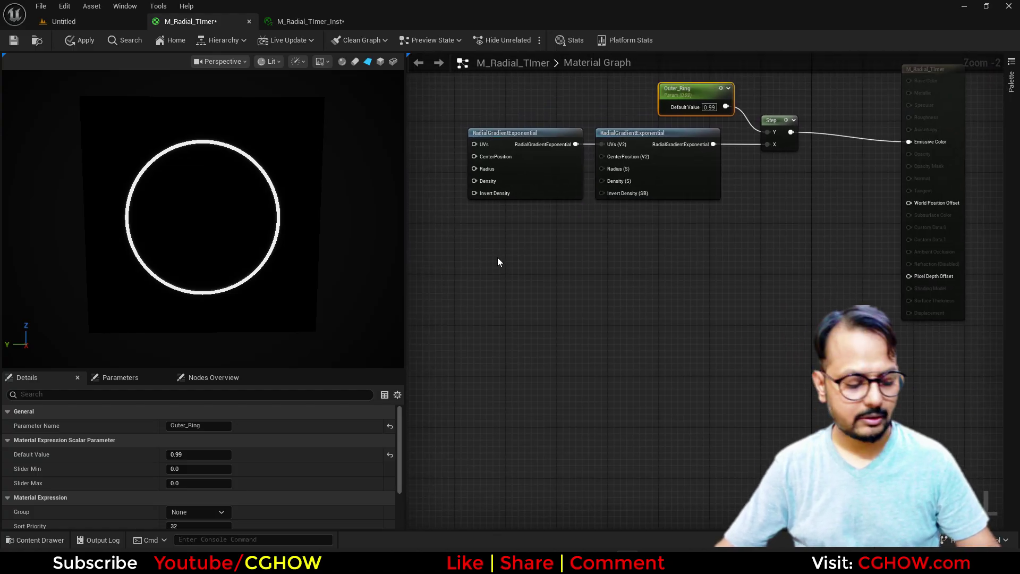
right_click(497, 255)
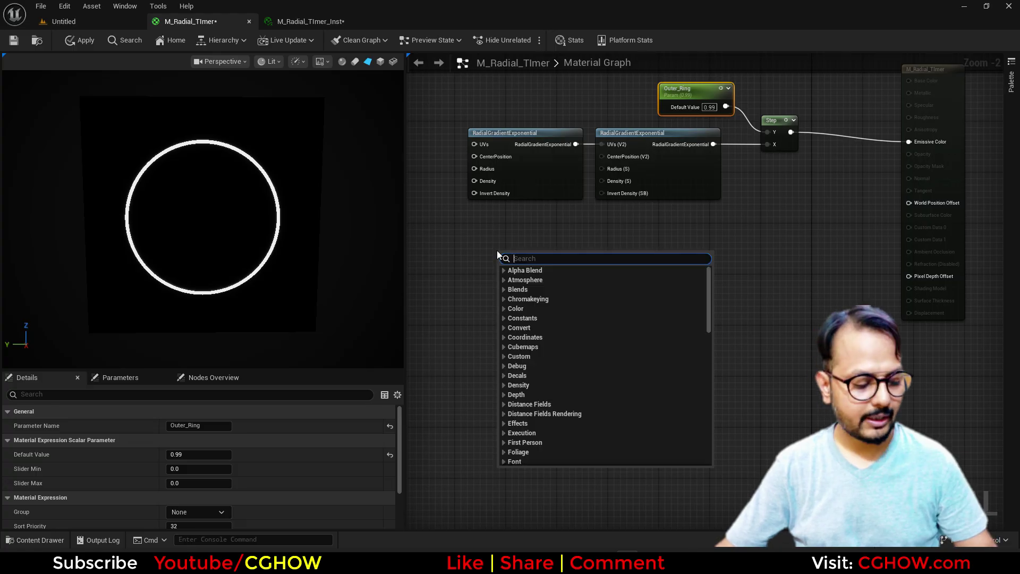
type("vectorto")
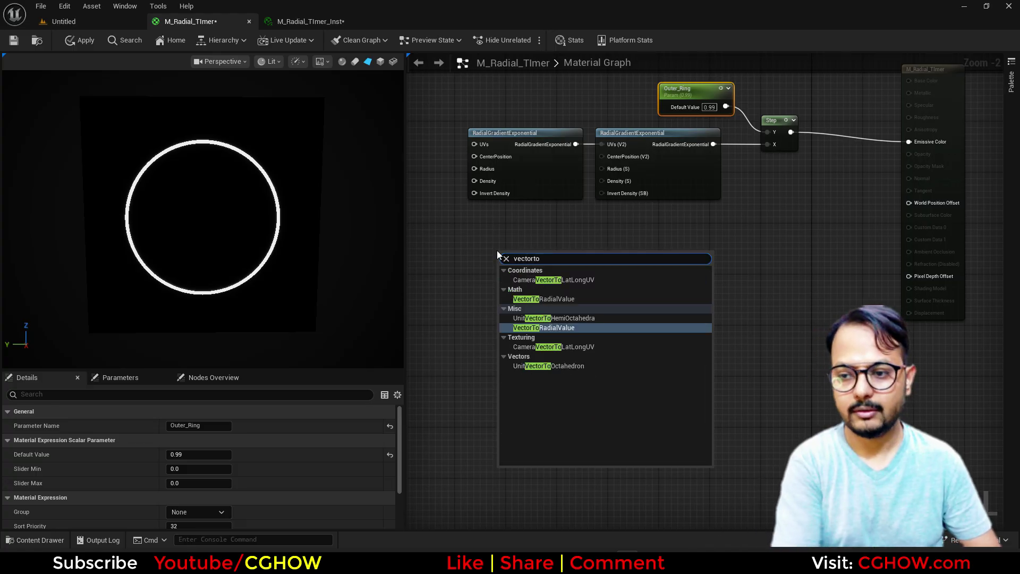
left_click(520, 329)
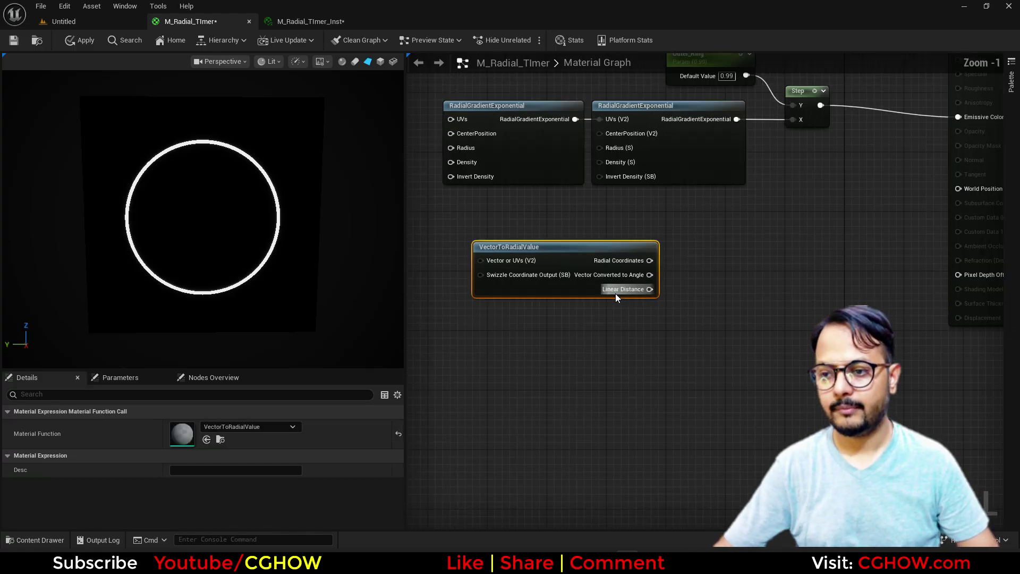
scroll(616, 293, "up", 2)
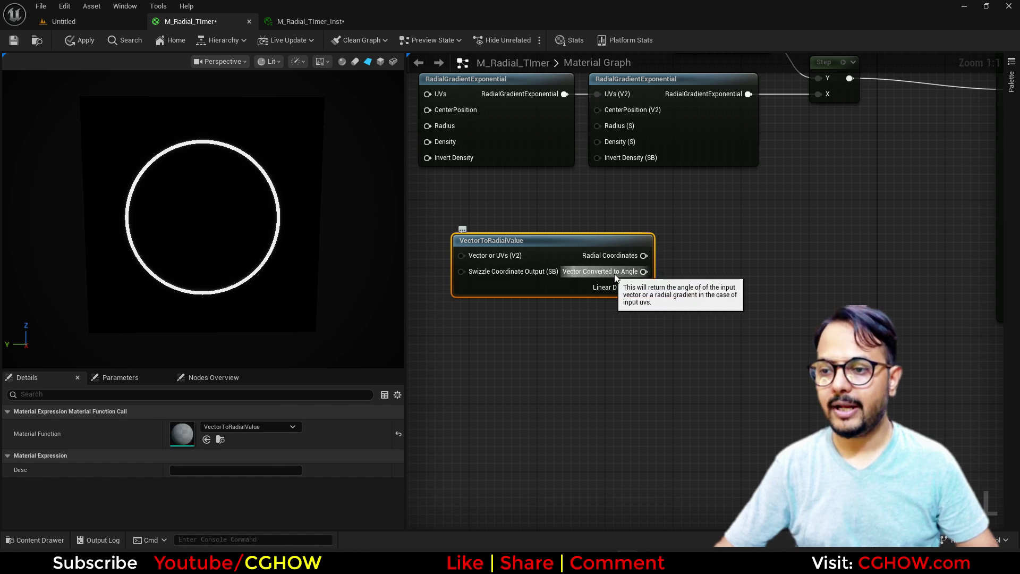
left_click_drag(596, 237, 536, 246)
Add a Multiply node, connect Vector Converted to Angle to its A input, and preview the node.
right_click_drag(646, 248, 566, 275)
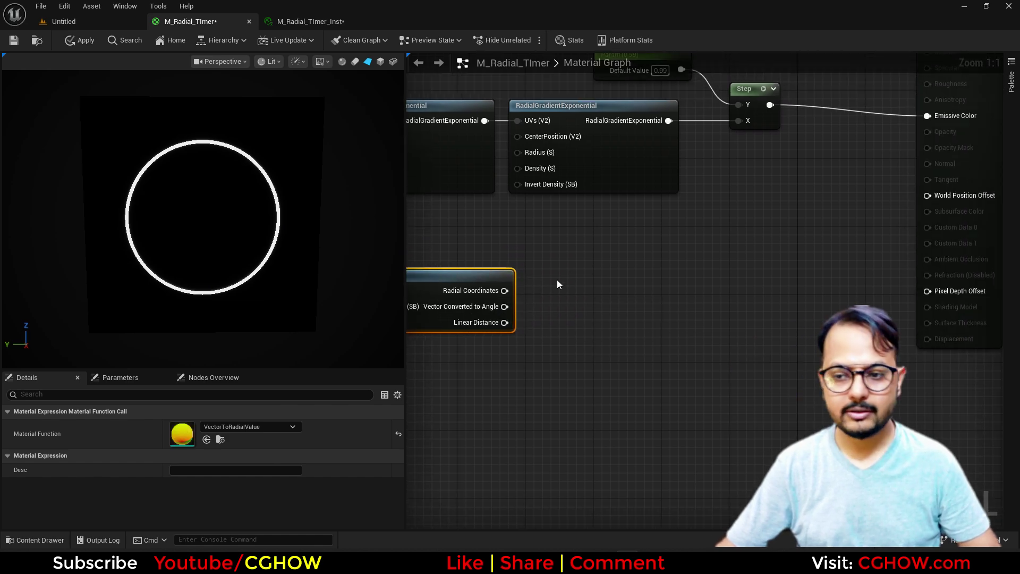
key("m")
left_click(557, 280)
left_click_drag(504, 307, 563, 300)
left_click(595, 285)
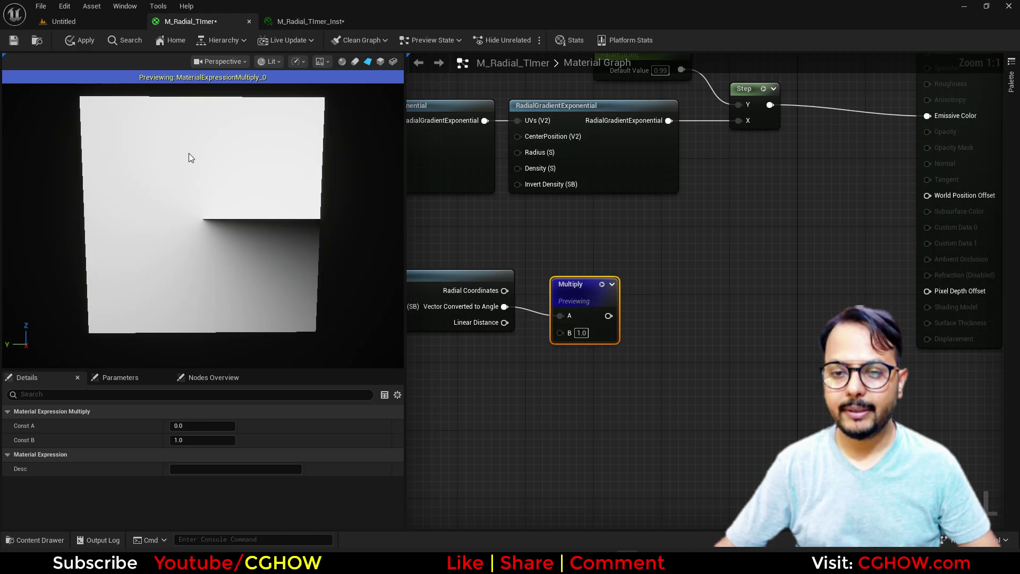
Add a Frac node fed by the Multiply output and preview it.
right_click_drag(639, 297, 620, 271)
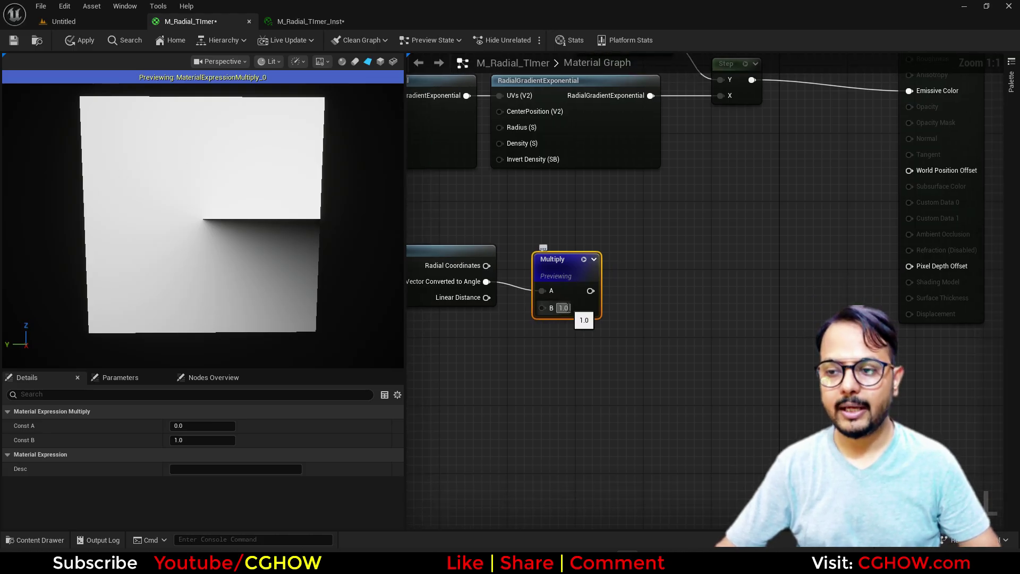
left_click_drag(613, 288, 615, 287)
type("frac")
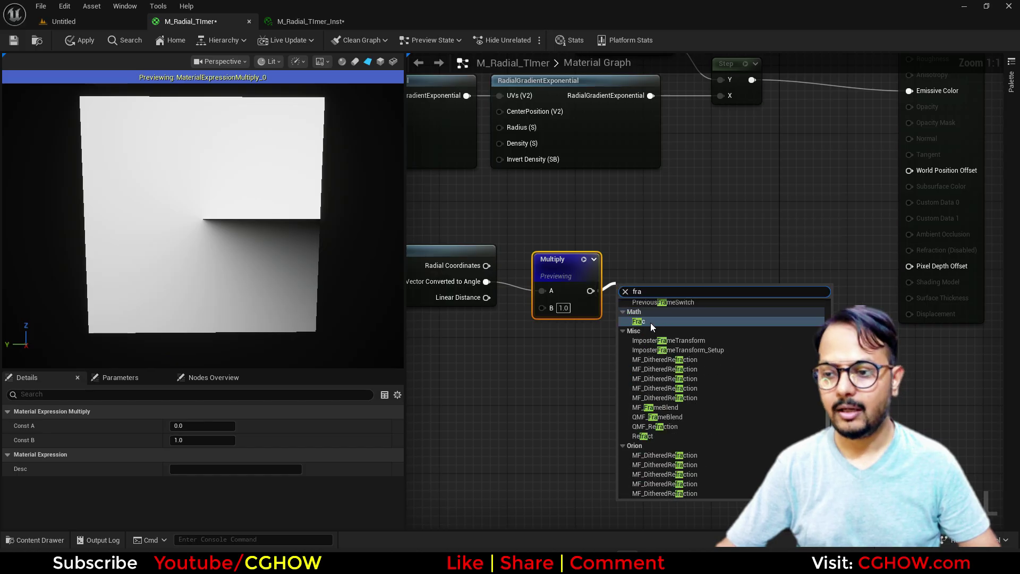
left_click(651, 323)
left_click(644, 286)
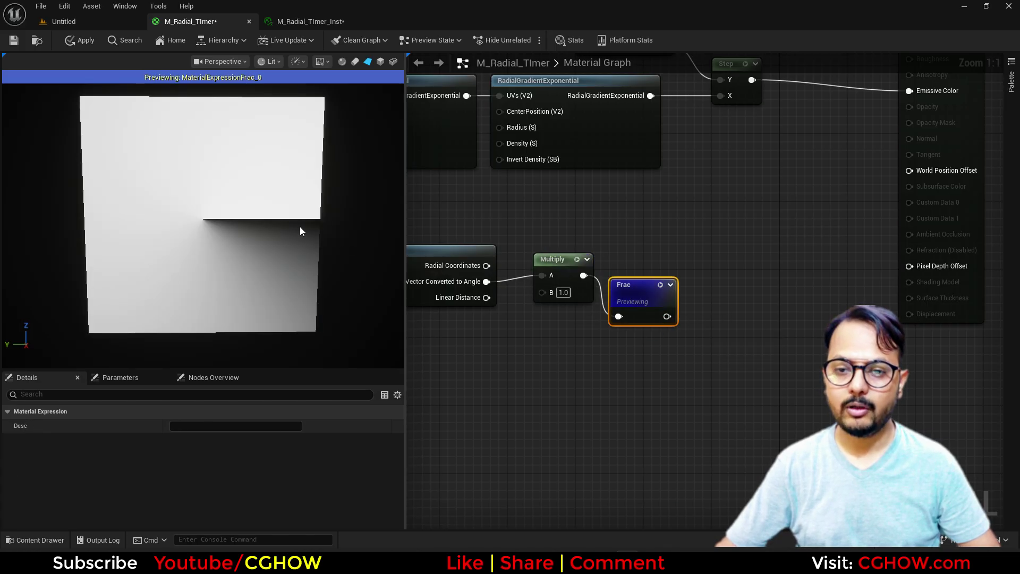
Try 2 as the Multiply node's B value, and settle on 5 to repeat the angular gradient.
left_click(563, 292)
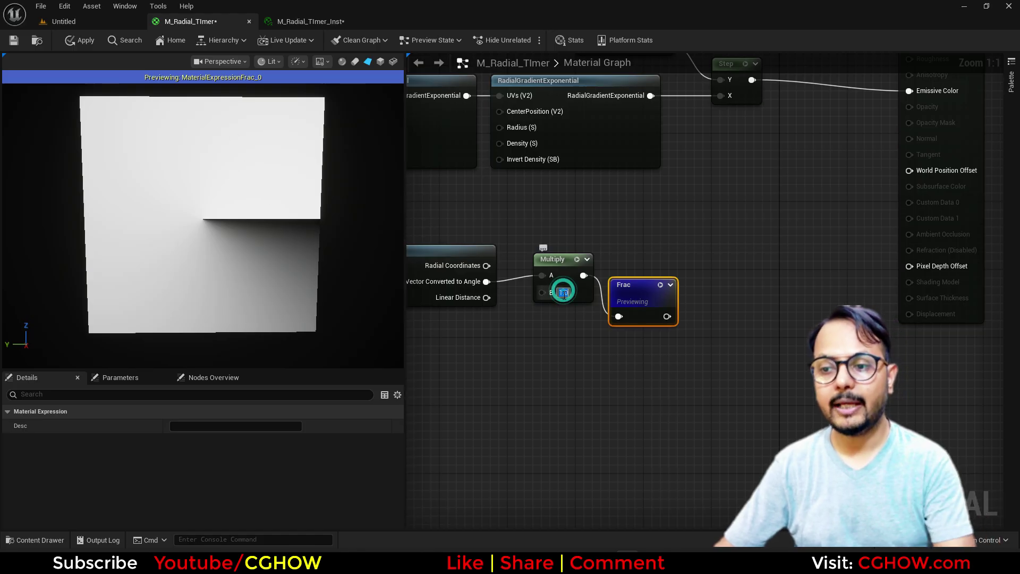
type("2")
key("Return")
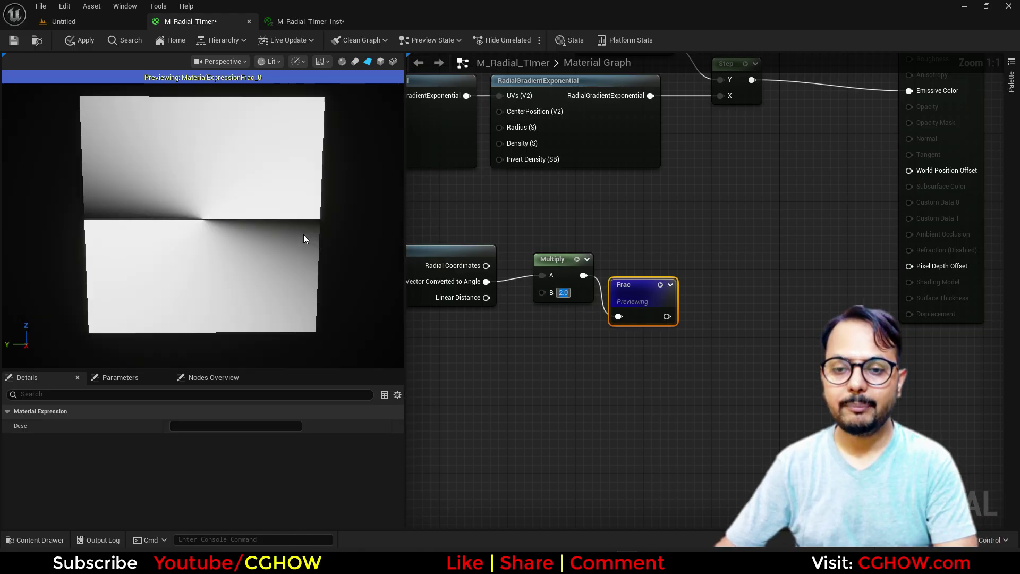
type("5")
key("Return")
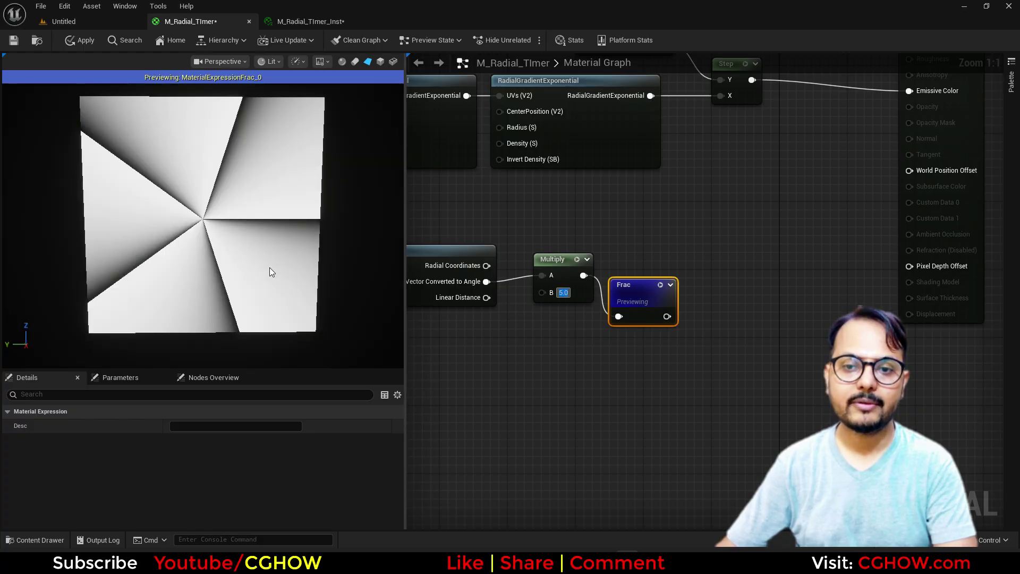
Align the Frac node beside Multiply and paste a copy of the Step node to its right.
right_click_drag(641, 282, 651, 321)
left_click_drag(652, 321, 653, 287)
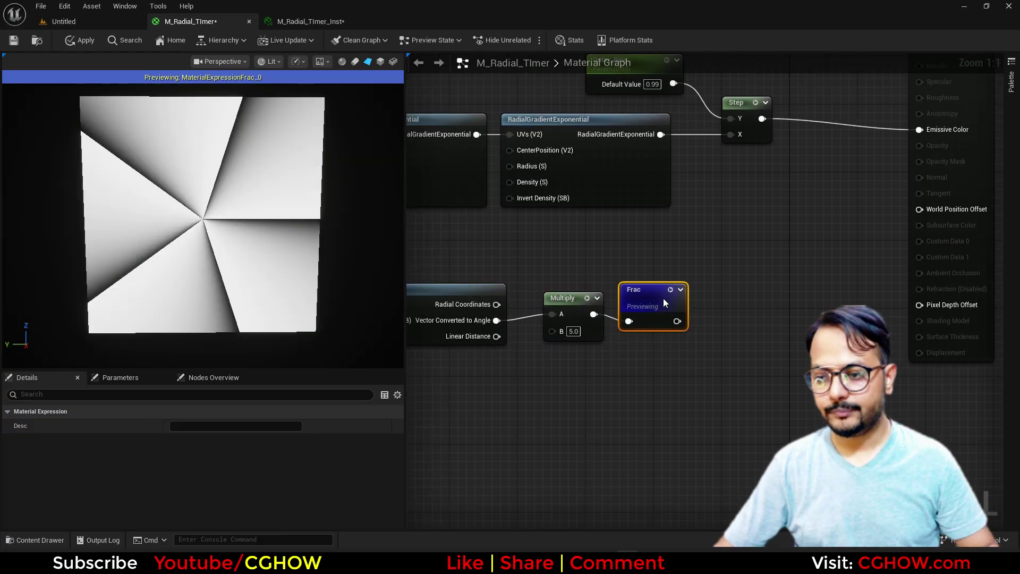
left_click(750, 137)
key("ctrl+v")
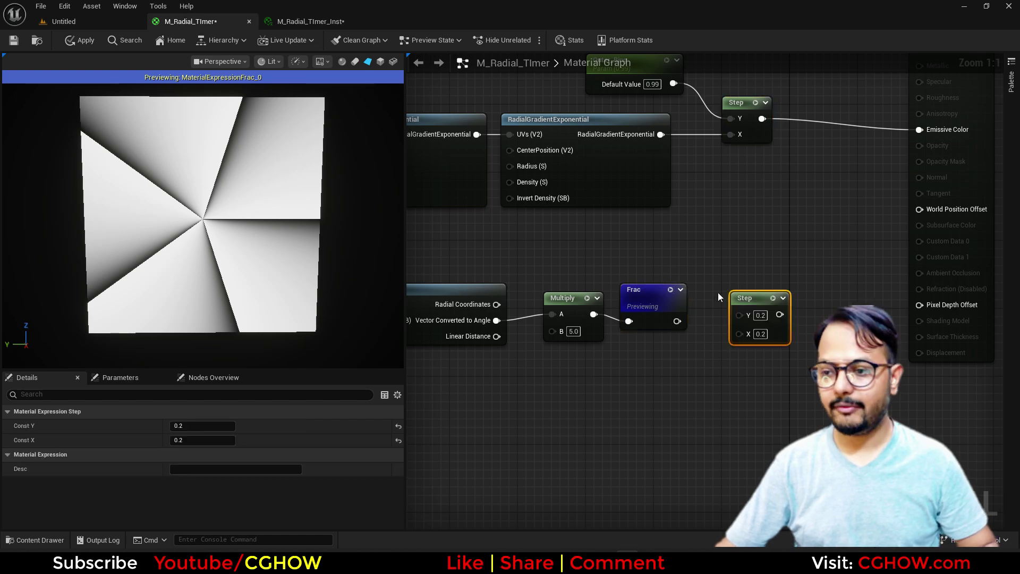
Connect Frac to the copied Step node's X input and feed a new scalar parameter named Gap into its Y input.
left_click_drag(677, 320, 753, 336)
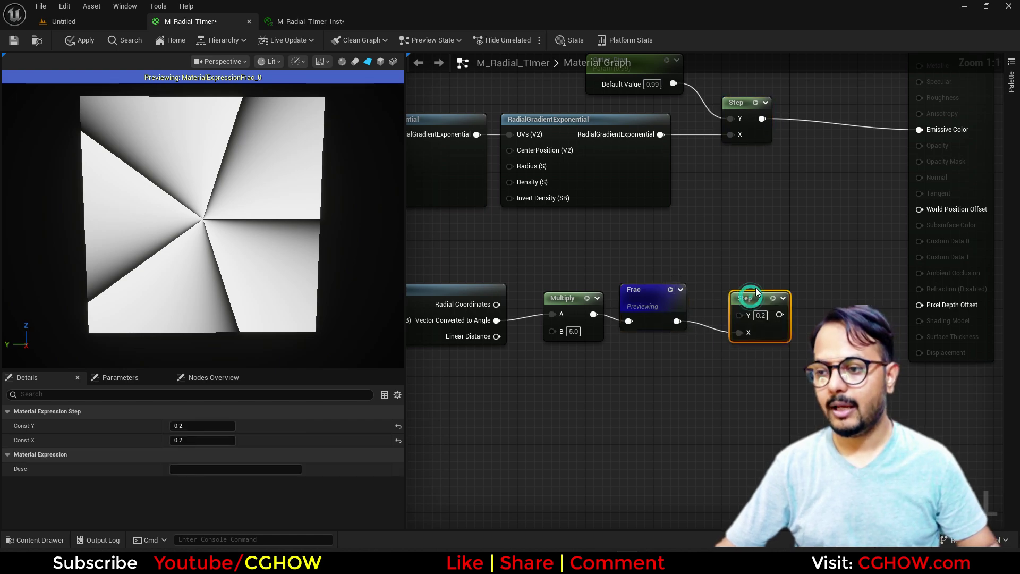
left_click_drag(755, 296, 764, 271)
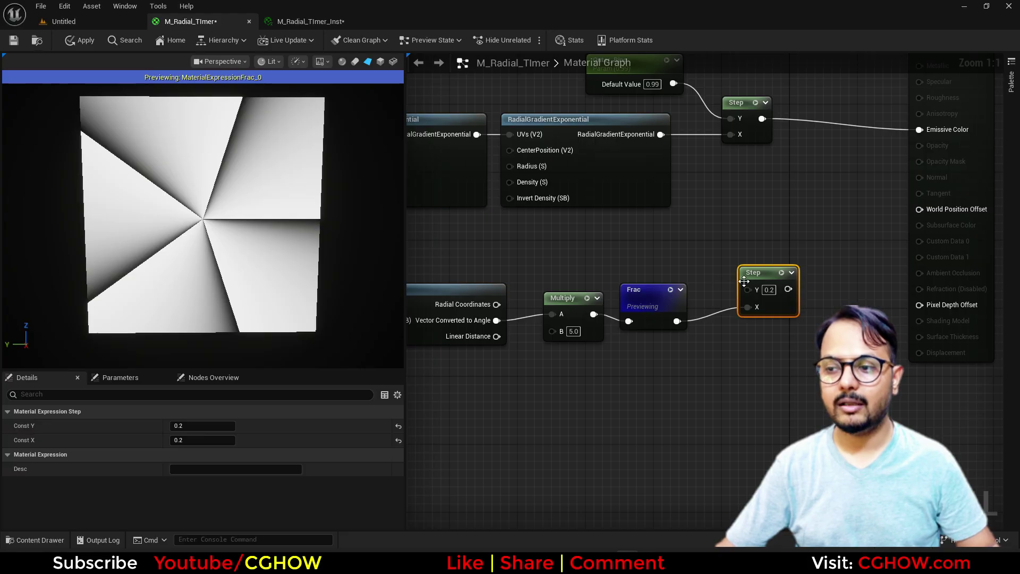
left_click(633, 245)
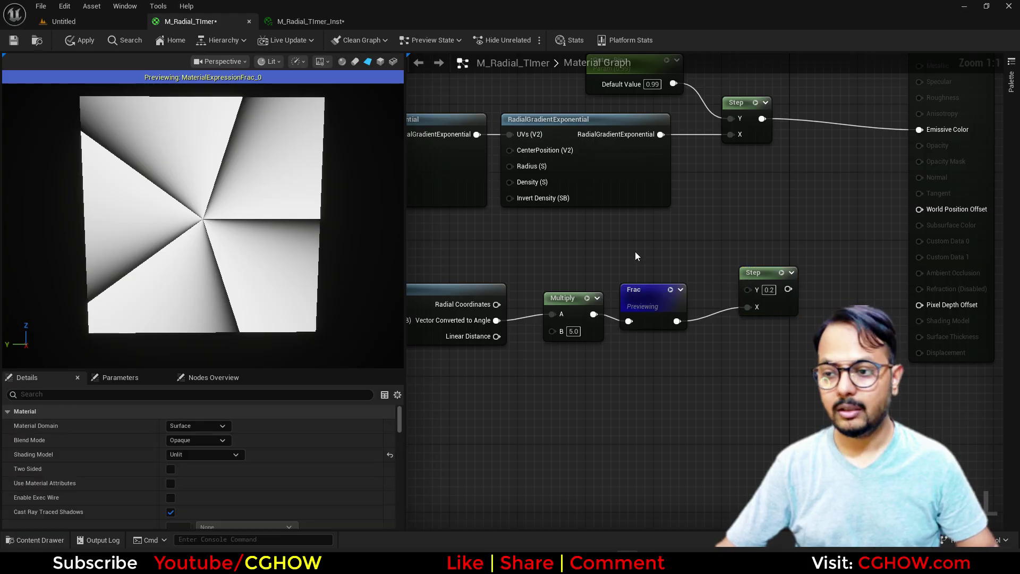
type("Ga")
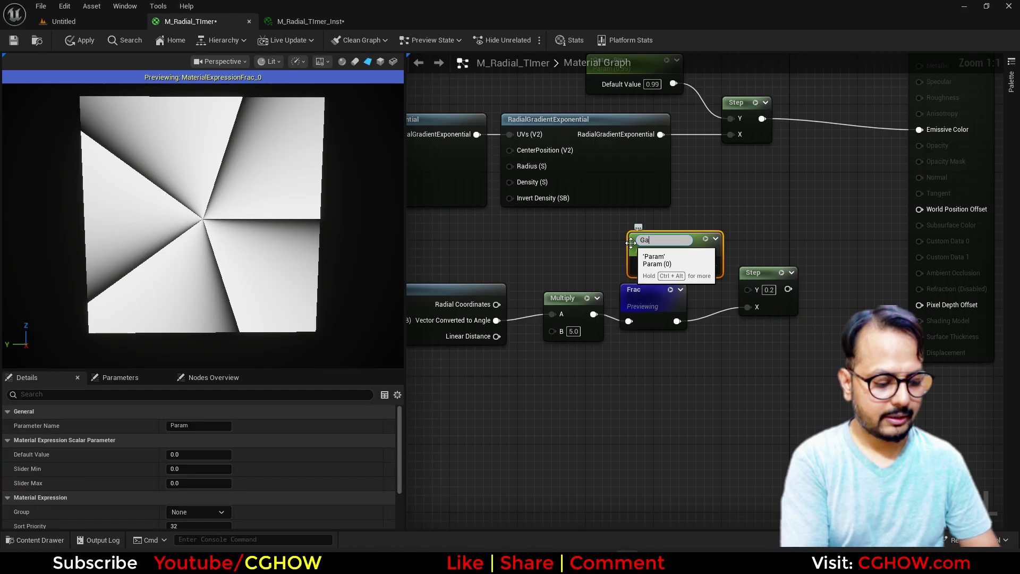
type("p")
key("Return")
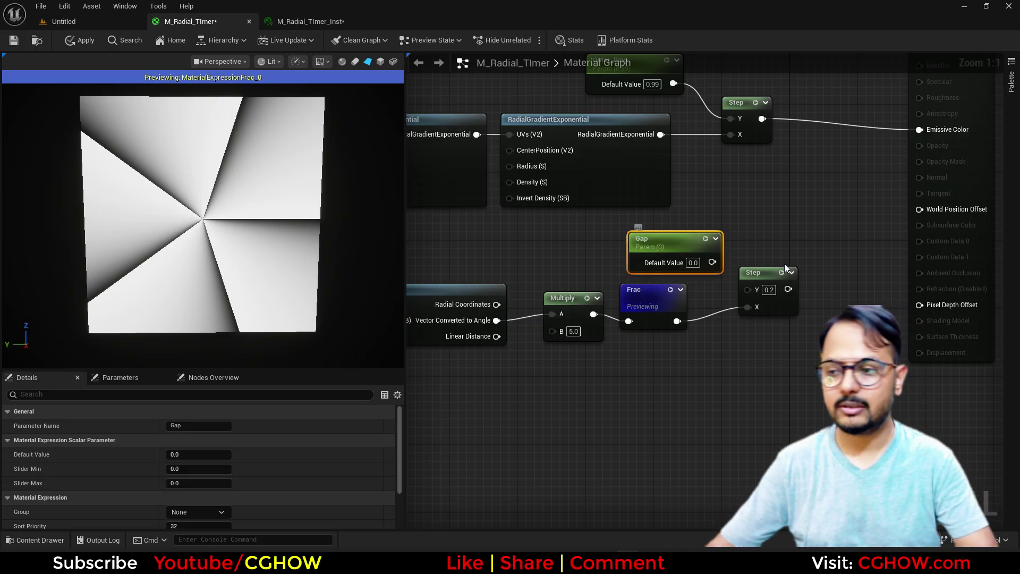
left_click_drag(712, 262, 747, 289)
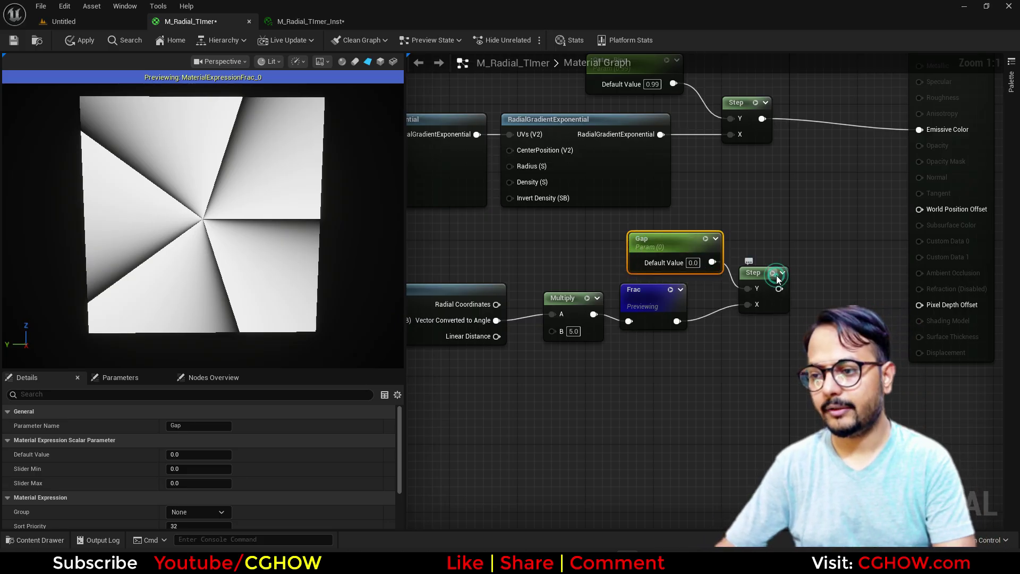
Preview the Step node fed by Frac and set the Gap parameter's default value to 0.2.
left_click(776, 275)
left_click(688, 263)
type(".")
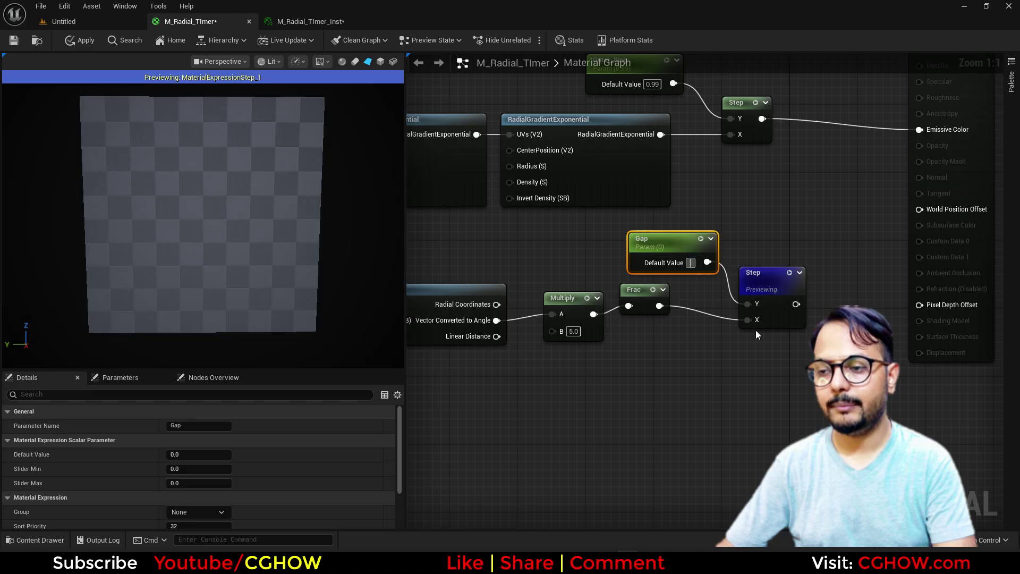
type("0.2")
key("Return")
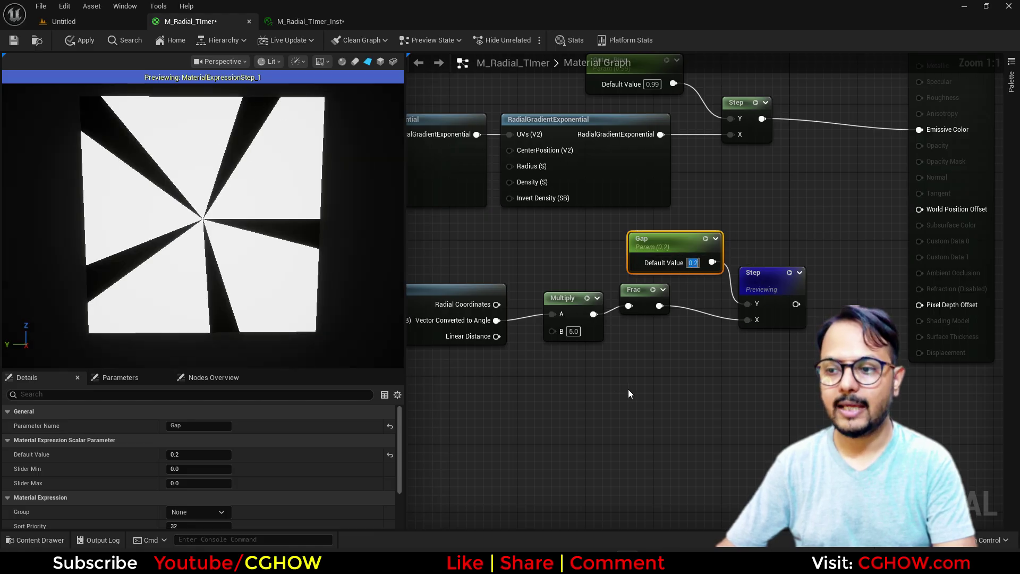
Add a scalar parameter named Number_ob_Block with default value 10 and connect it to the Multiply node's B input.
right_click_drag(628, 389, 684, 358)
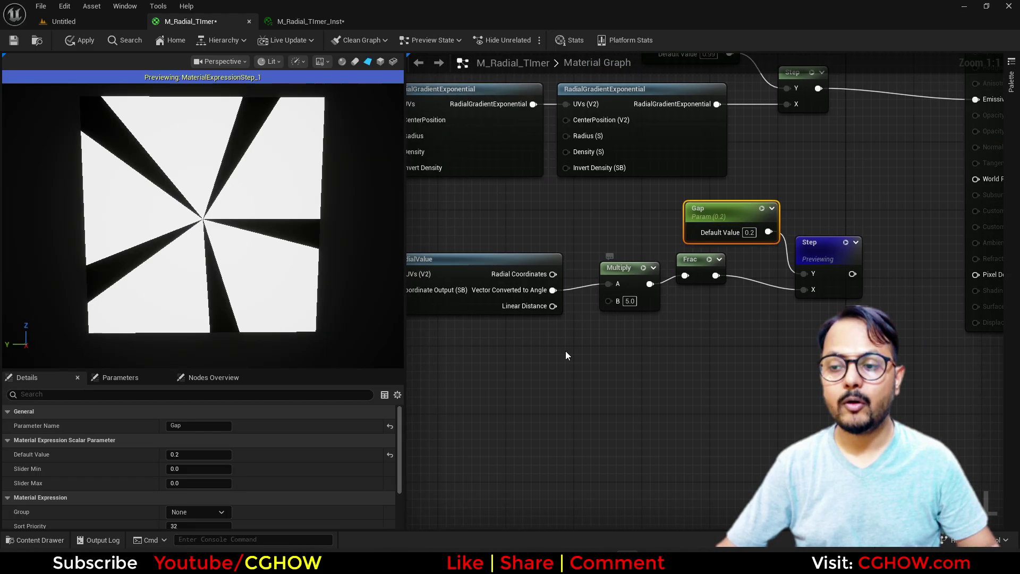
left_click(524, 349)
type("Number_of_Block")
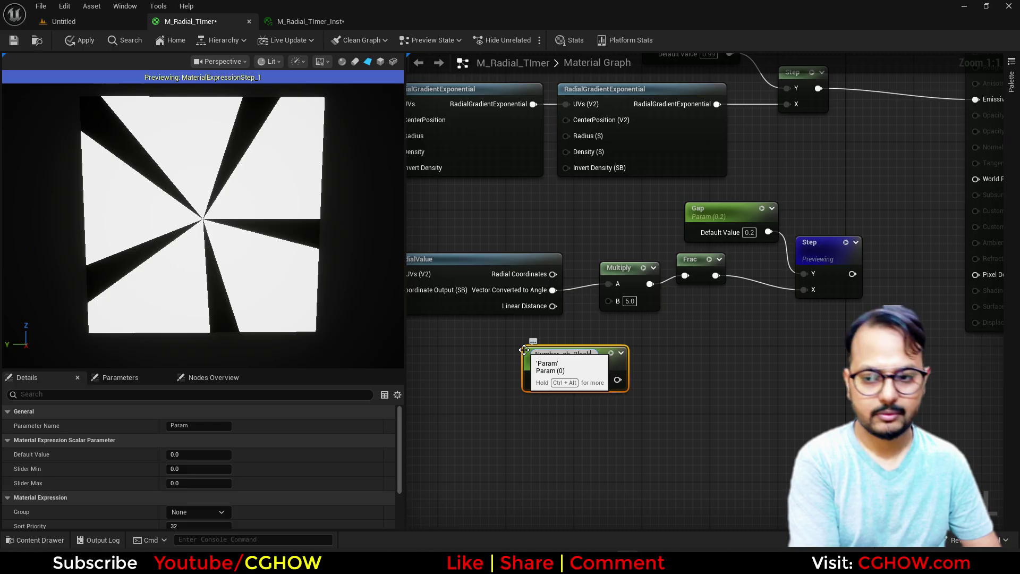
key("Return")
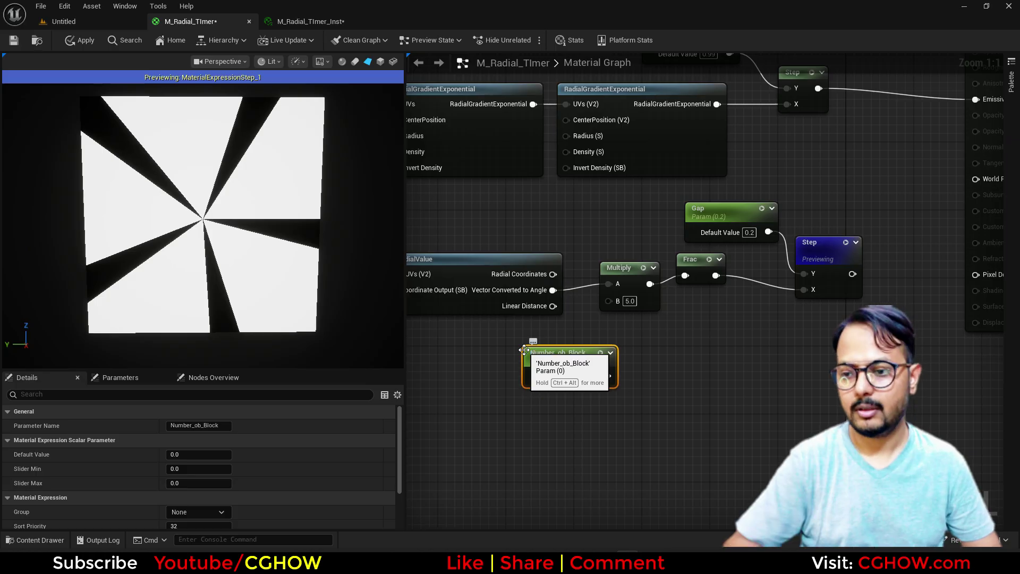
left_click(589, 376)
type("10")
key("Return")
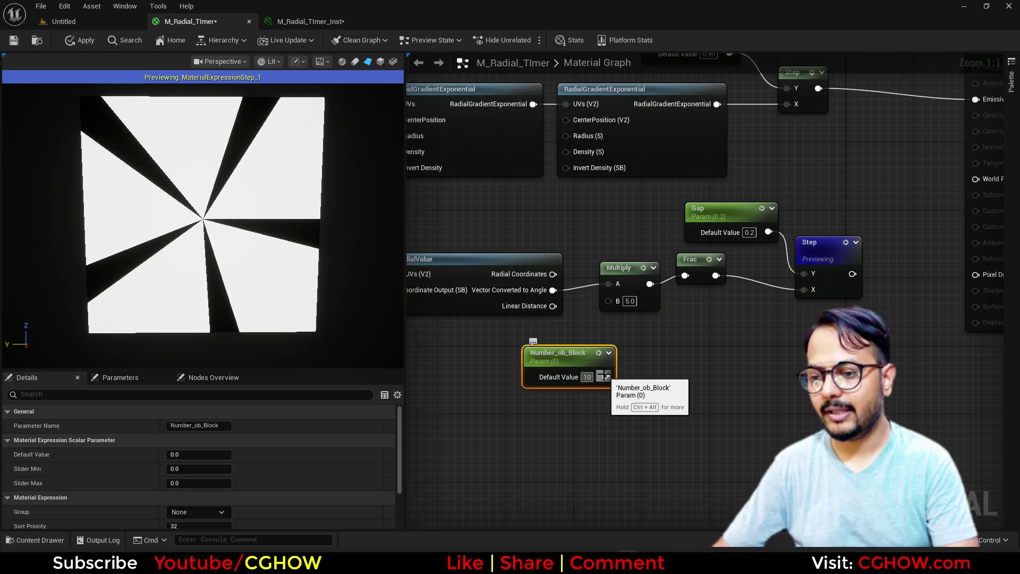
left_click_drag(607, 376, 611, 301)
right_click_drag(716, 313, 569, 357)
scroll(570, 357, "down", 2)
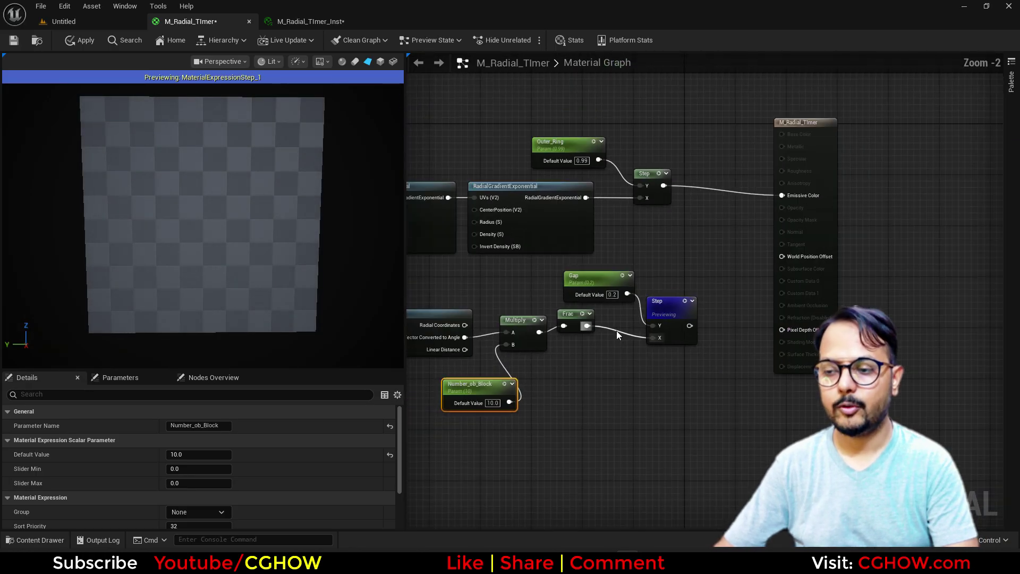
right_click_drag(730, 310, 772, 343)
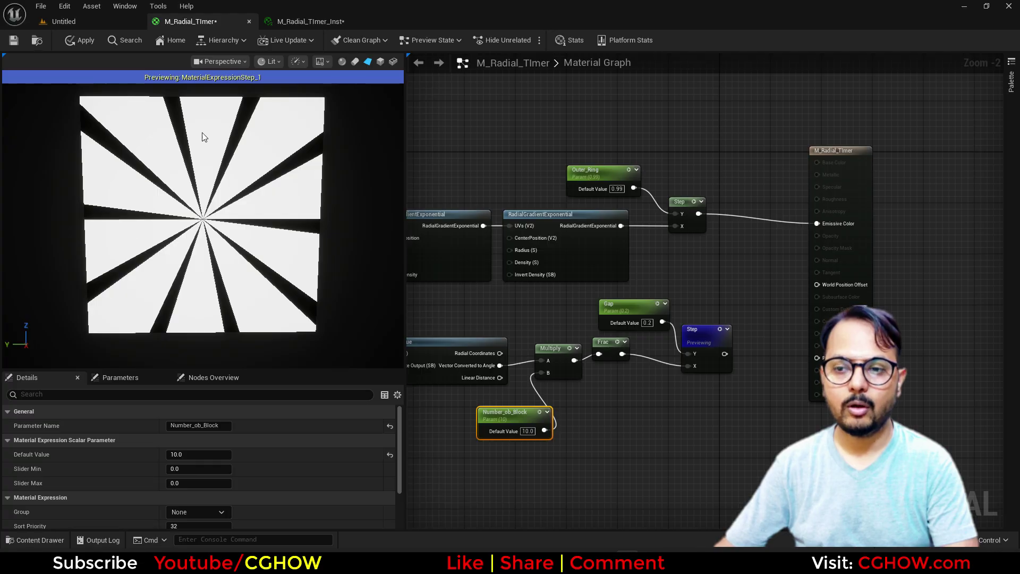
Move the angular segment nodes down and the outer ring nodes up to the left to free space between the two groups.
left_click_drag(716, 418, 616, 388)
right_click_drag(468, 168, 552, 138)
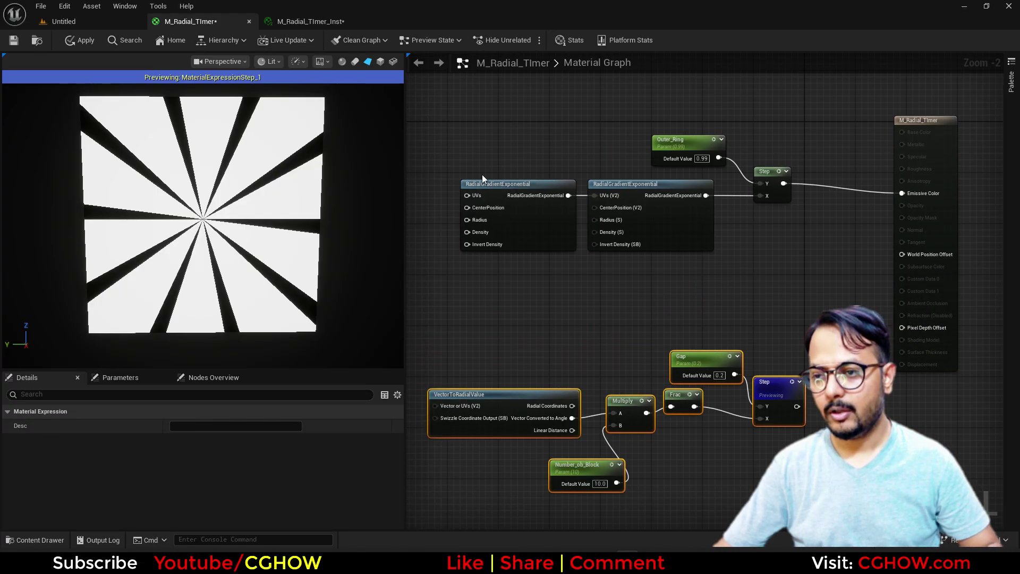
left_click_drag(484, 137, 765, 218)
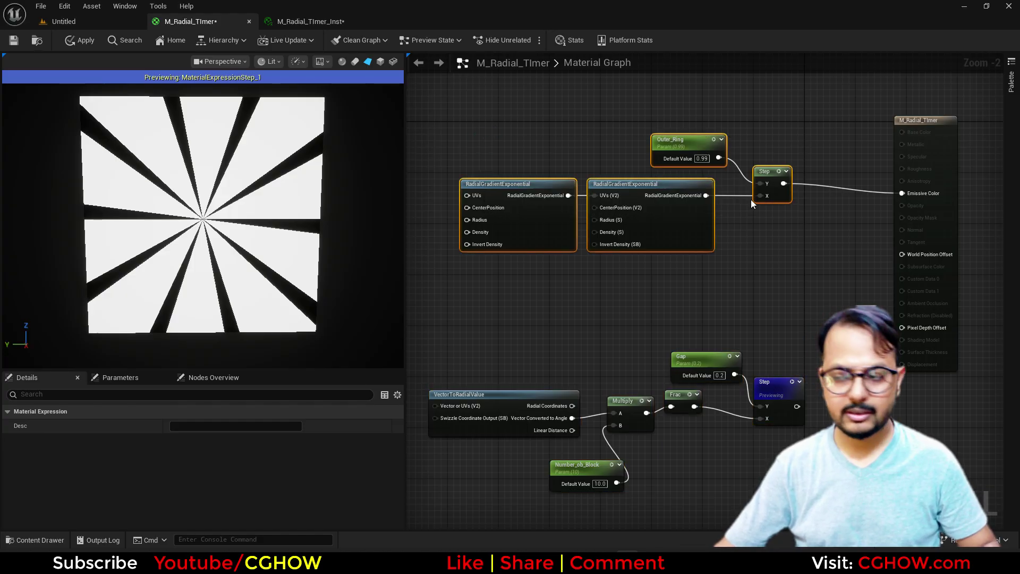
left_click_drag(668, 246, 570, 129)
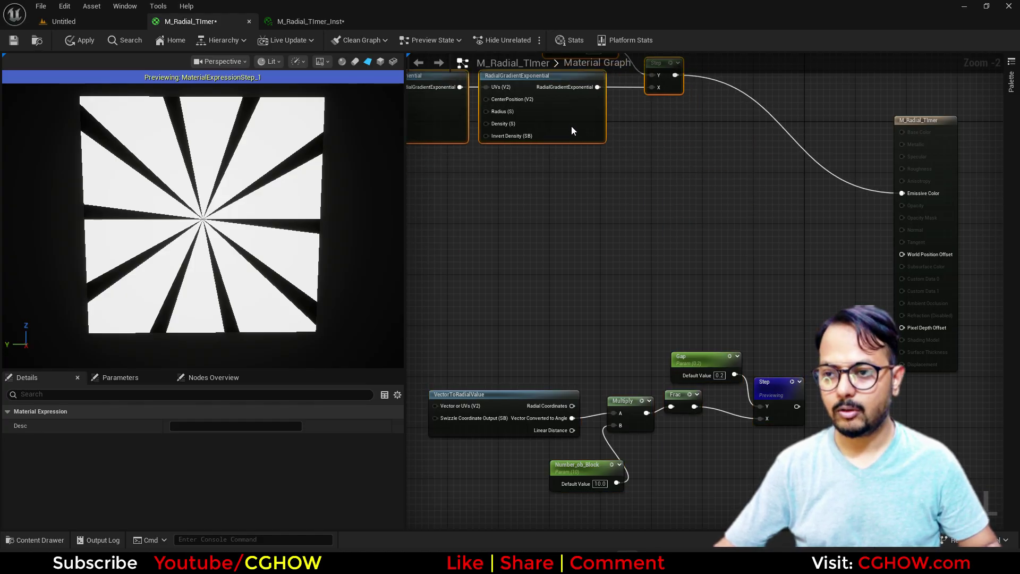
Paste a copy of the outer ring node group and arrange it just above the angular segment nodes.
key("ctrl+v")
right_click_drag(755, 270, 782, 301)
left_click_drag(624, 112, 699, 270)
right_click_drag(693, 231, 689, 310)
left_click_drag(697, 115, 652, 146)
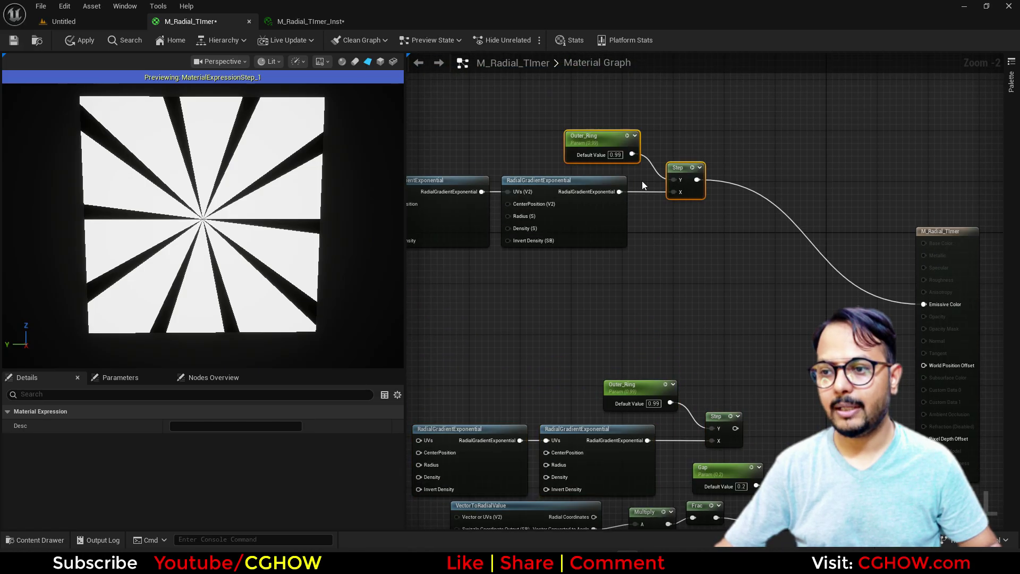
left_click_drag(737, 368, 668, 416)
right_click_drag(783, 410, 770, 310)
Rename the copied Outer_Ring parameter to Block_RIng.
scroll(708, 333, "up", 2)
left_click(558, 276)
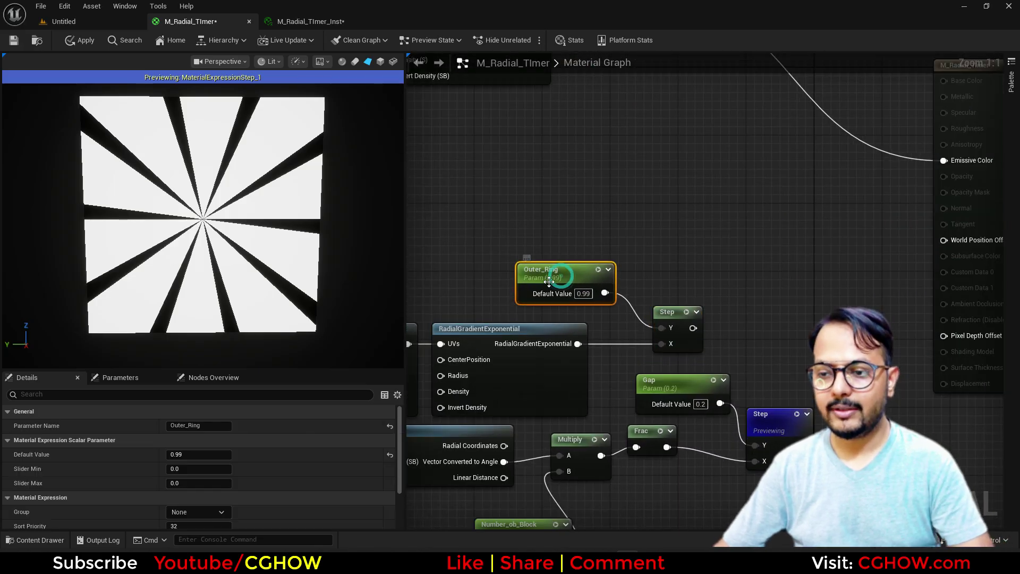
left_click(205, 426)
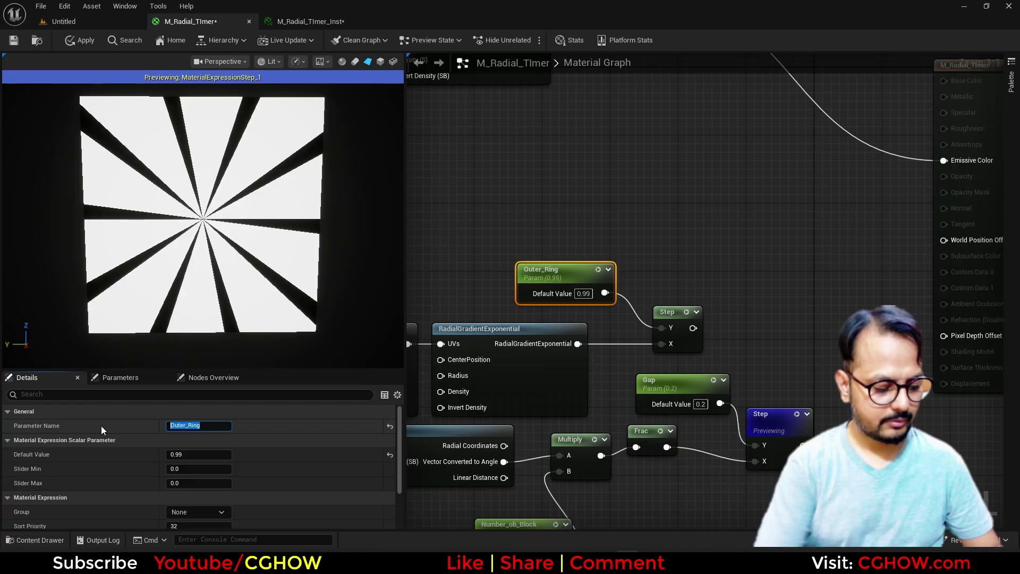
type("Block")
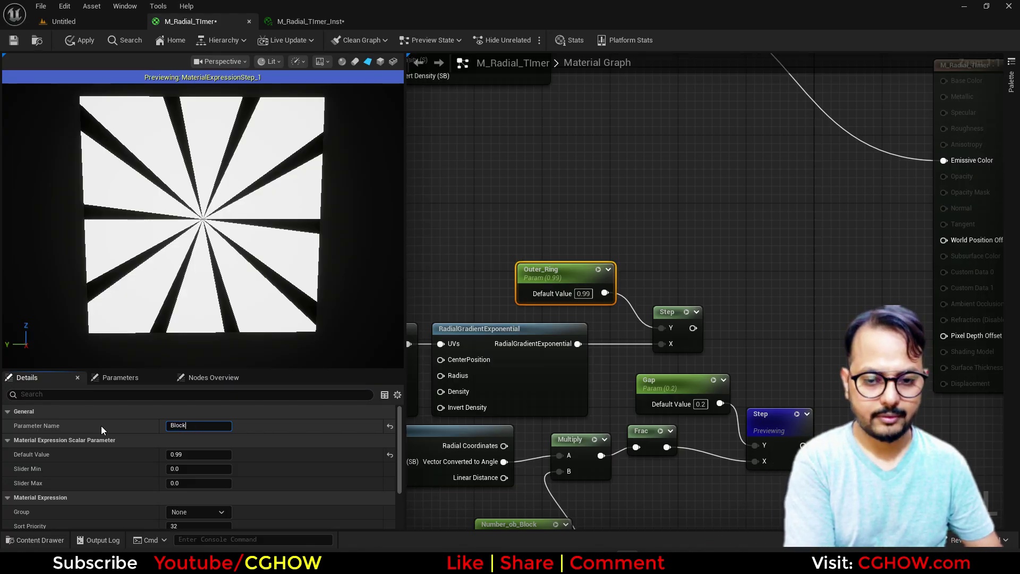
type("_RIng")
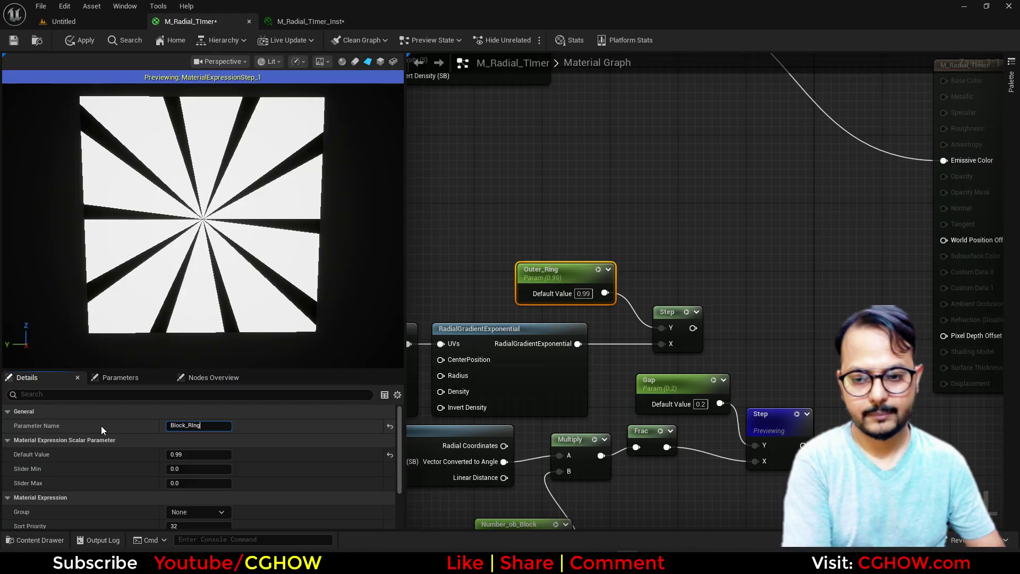
key("Return")
Preview the Step node connected to the Block_RIng parameter.
right_click_drag(781, 298, 704, 267)
left_click(707, 299)
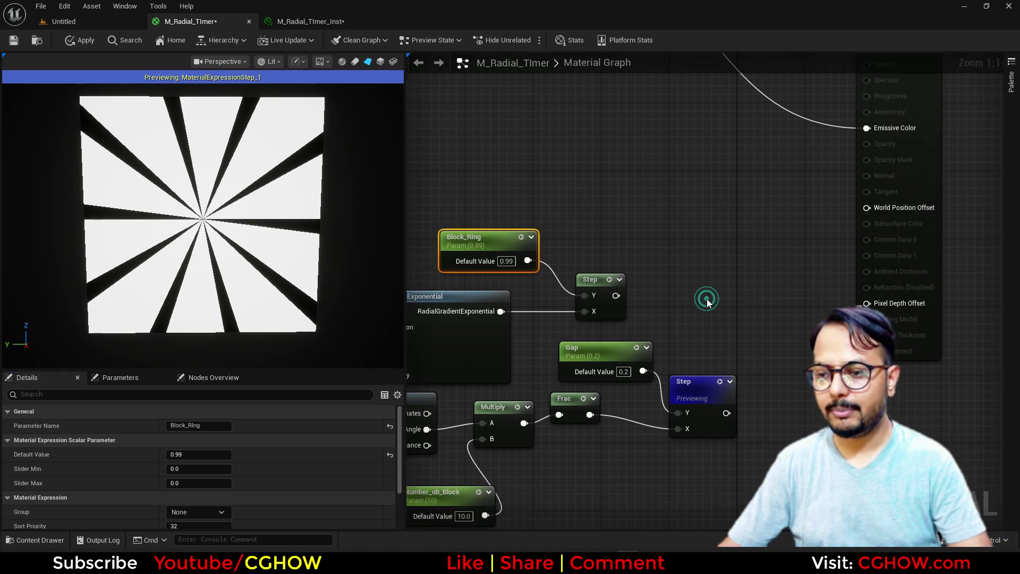
left_click(611, 281)
left_click(611, 282)
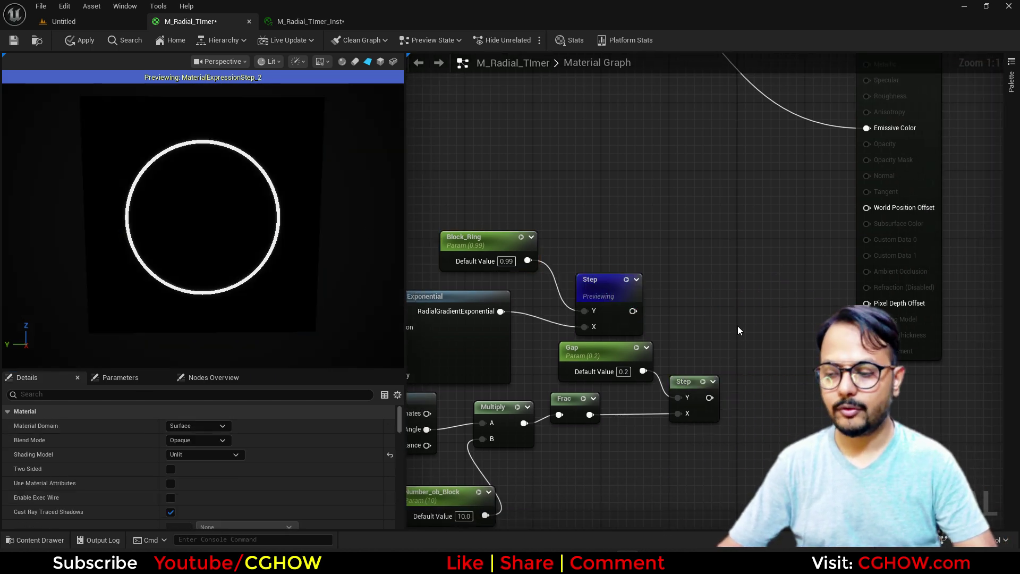
Add a Multiply node with the Block_RIng Step as A and the Gap Step as B, and preview it.
right_click_drag(737, 326, 678, 317)
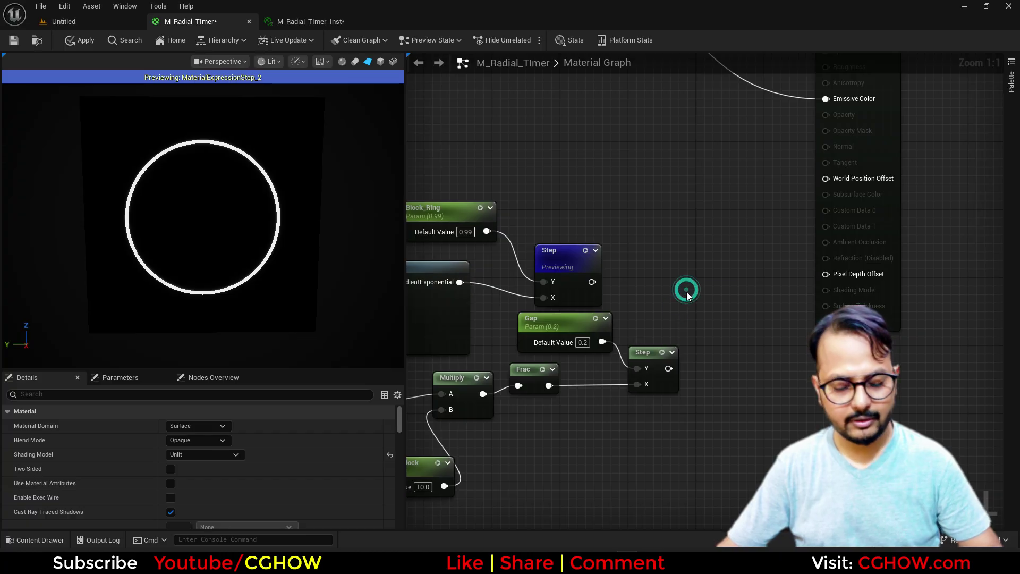
left_click(683, 292)
left_click_drag(668, 368, 596, 280)
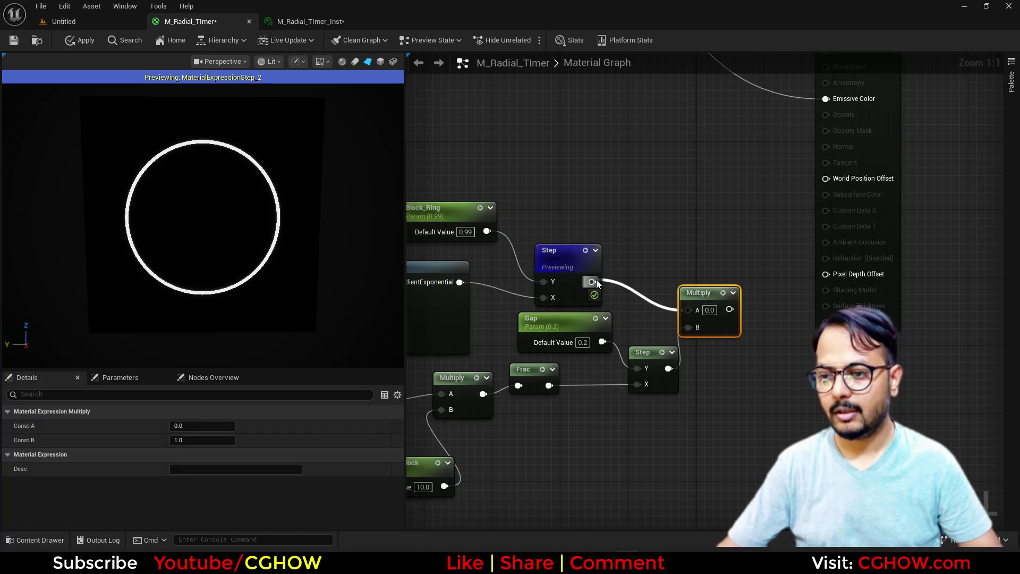
left_click(722, 293)
left_click_drag(707, 293, 707, 259)
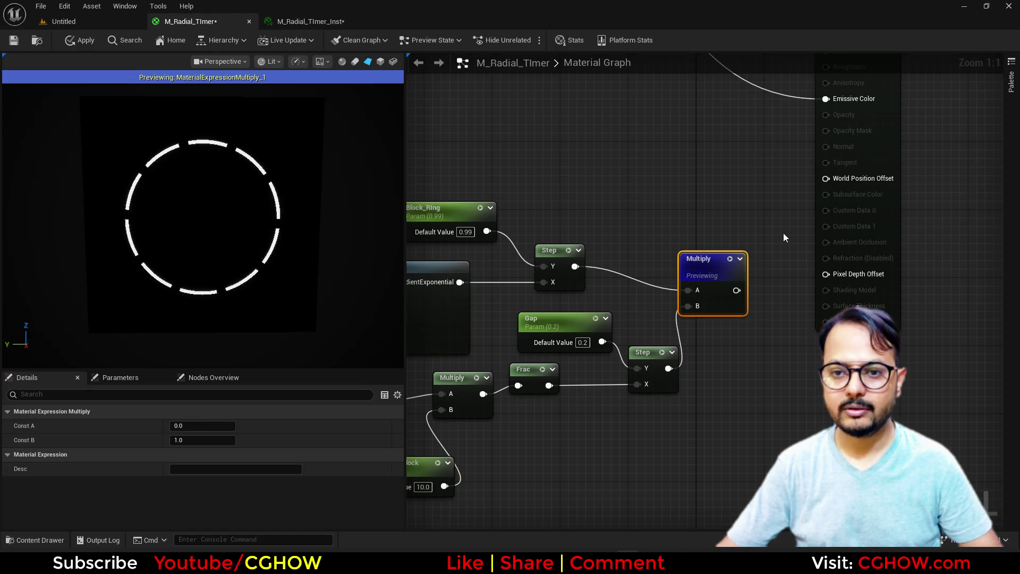
Connect the new Multiply node's output to Emissive Color, and apply and save the material.
right_click_drag(773, 248, 795, 284)
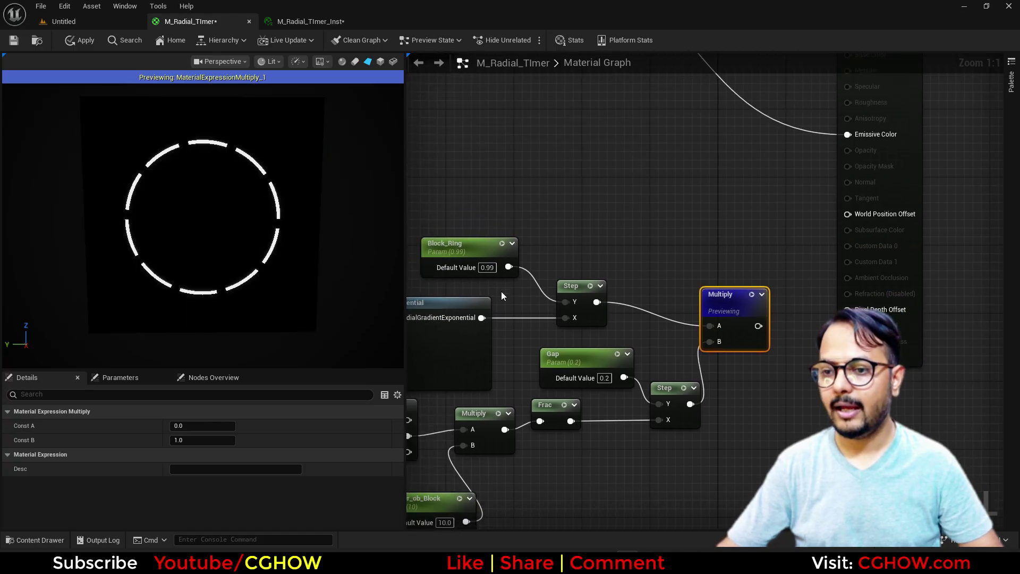
right_click_drag(771, 271, 717, 334)
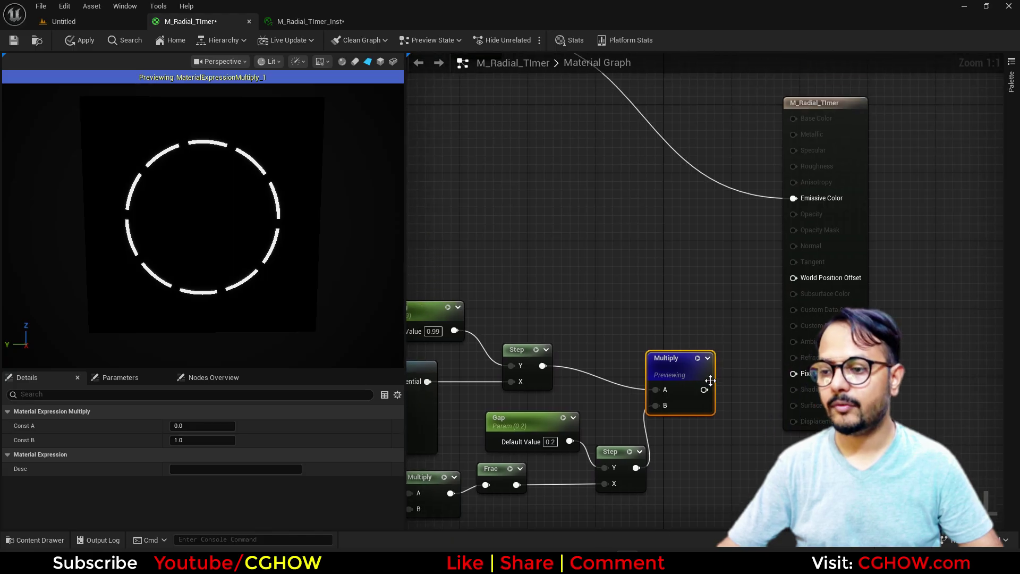
left_click_drag(703, 390, 796, 202)
scroll(655, 294, "down", 2)
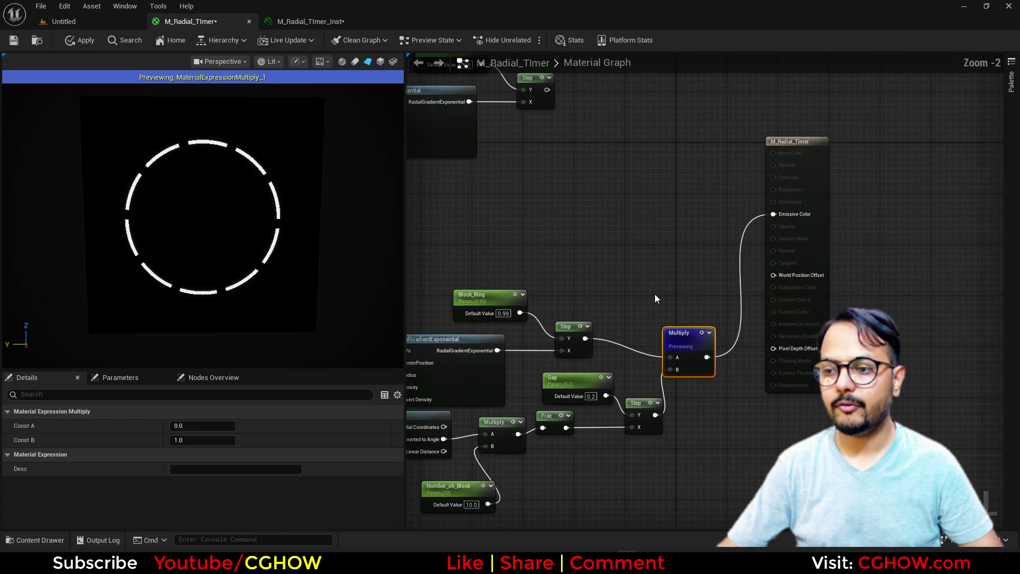
key("ctrl+s")
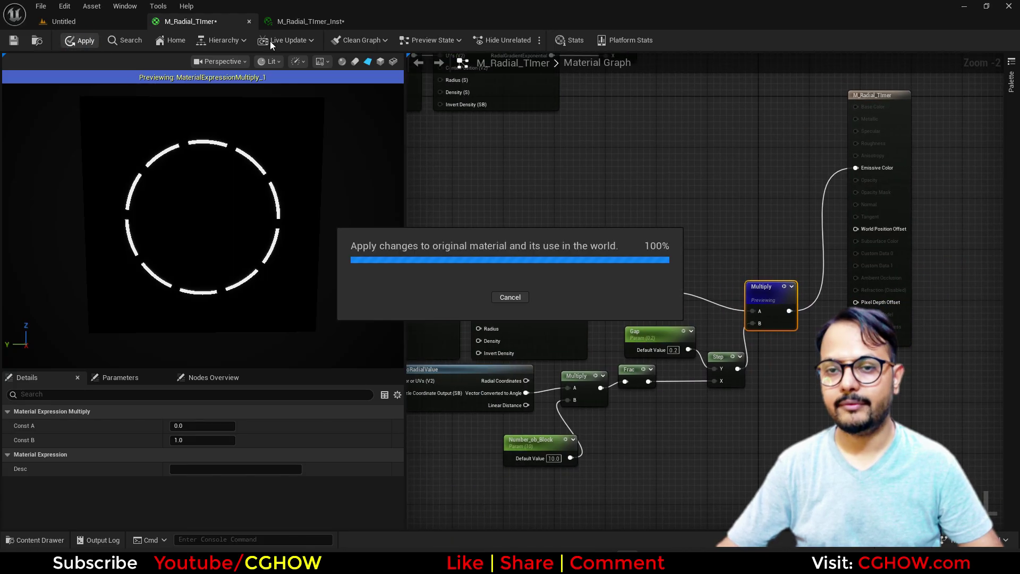
In the M_Radial_TImer_Inst material instance, override Number_ob_Block with about 24.26, Gap with 0.072 and Block_RIng with about 0.79.
left_click(305, 23)
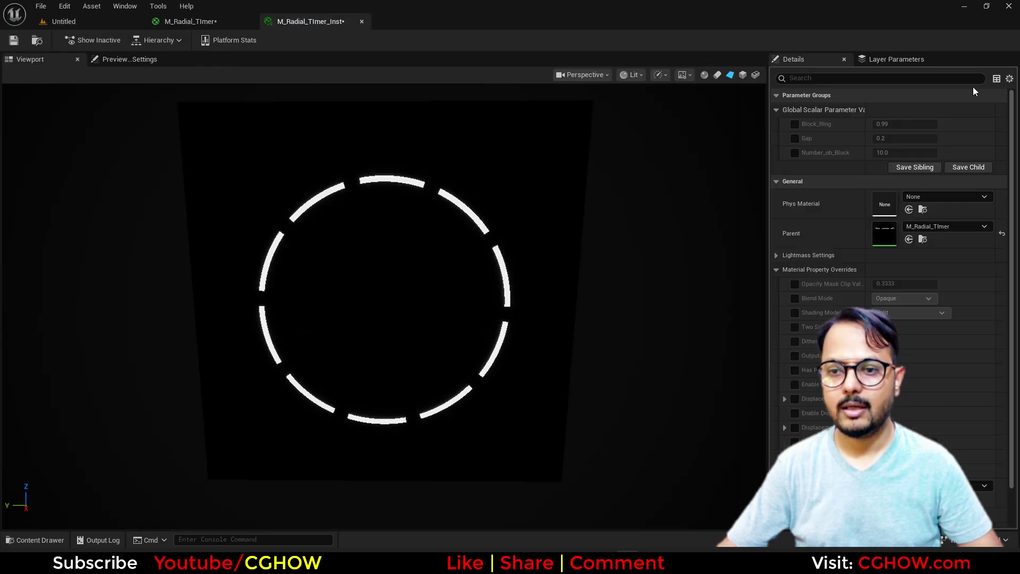
left_click(795, 139)
left_click(795, 124)
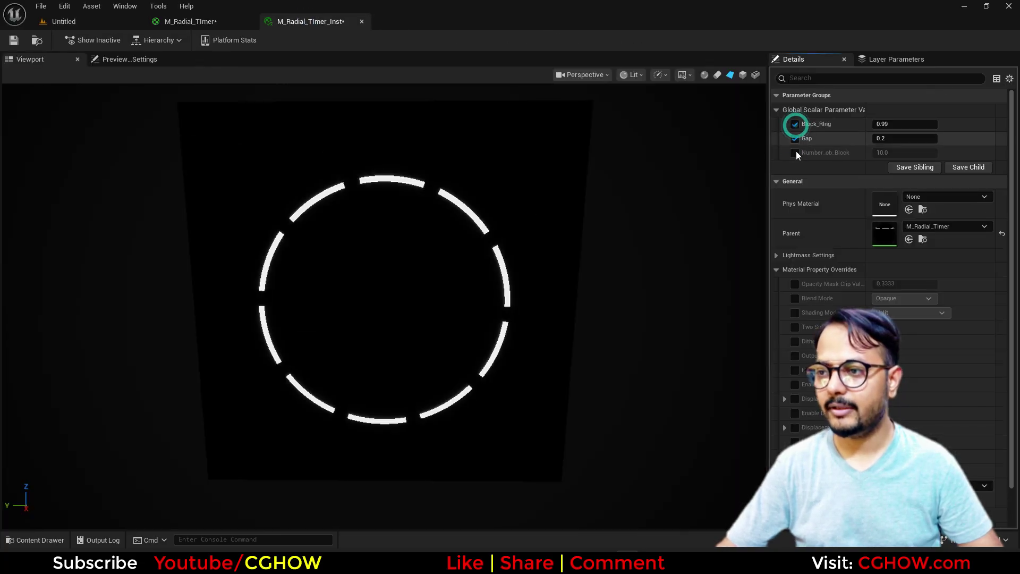
mouse_move(897, 152)
left_mouse_down()
mouse_move(930, 152)
mouse_move(896, 149)
left_mouse_up()
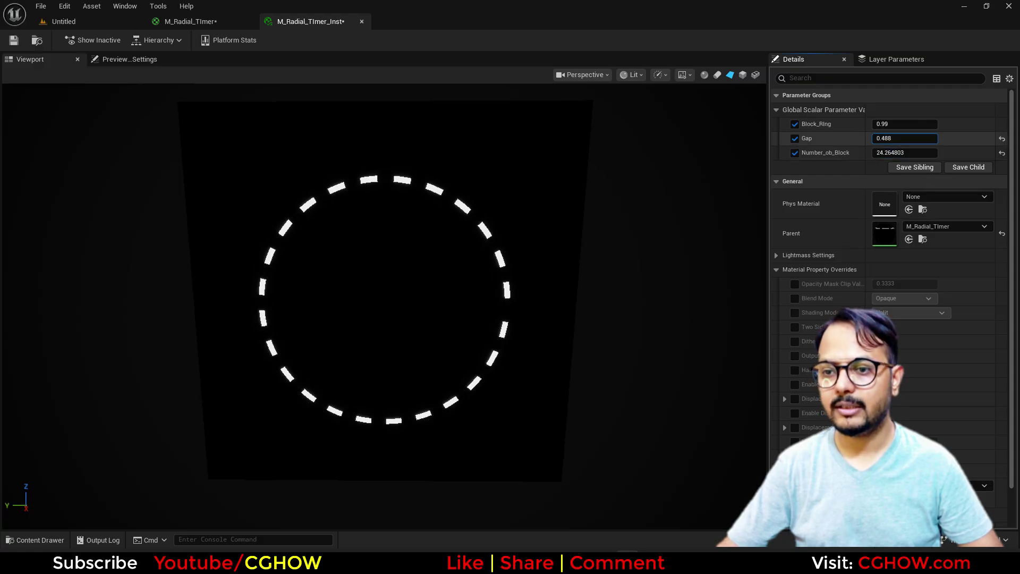
left_click_drag(898, 138, 871, 123)
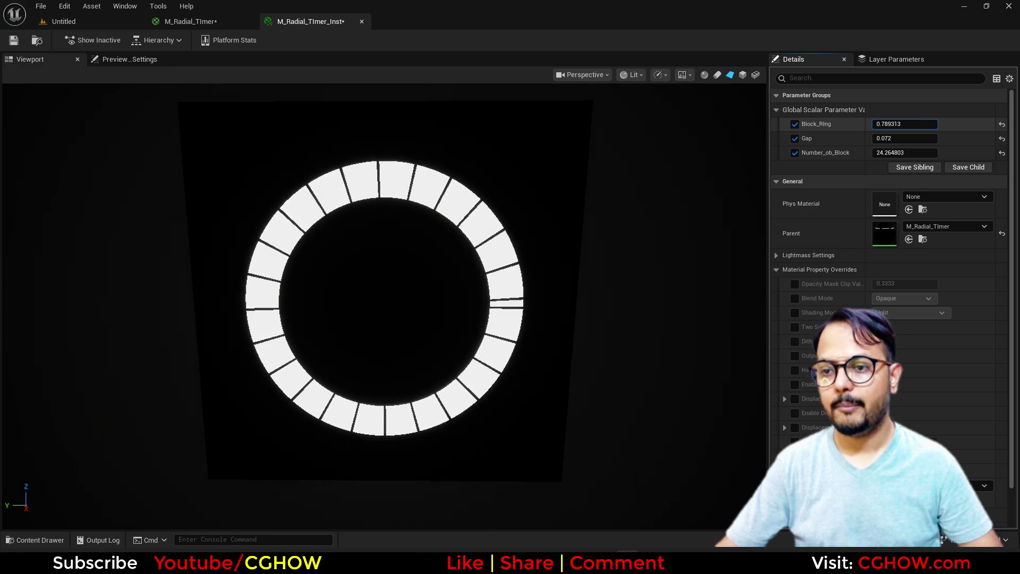
Set the Block_RIng override to about 0.99 in the material instance.
left_click_drag(871, 124, 898, 123)
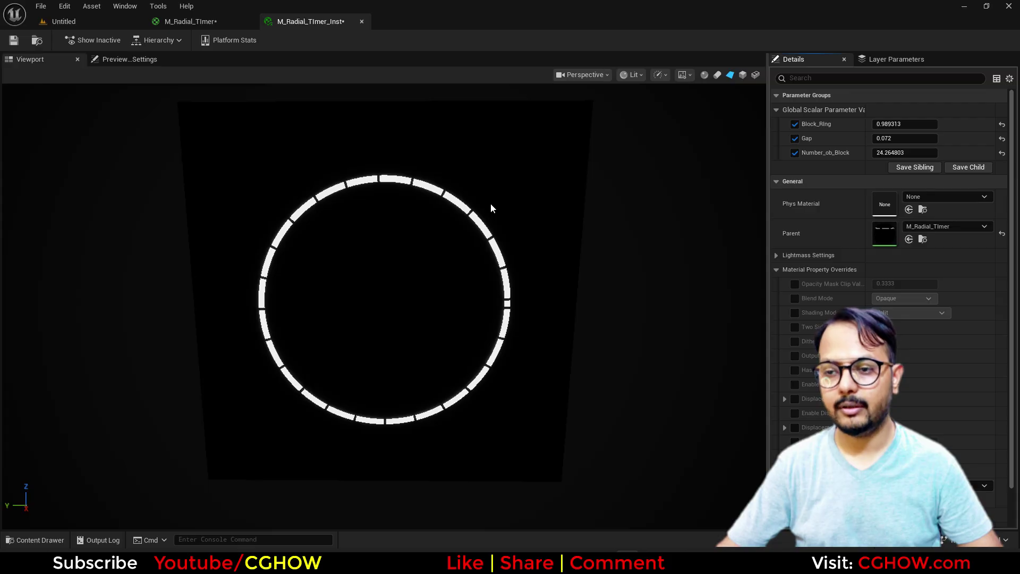
In the M_Radial_TImer material, move the outer ring's first RadialGradientExponential node further away from the second one.
left_click(186, 21)
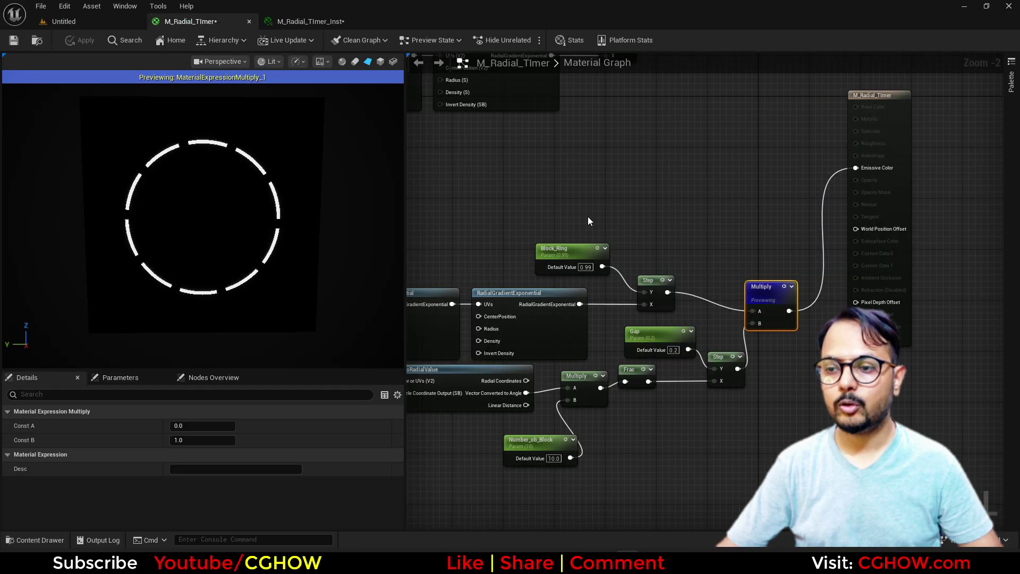
right_click_drag(588, 216, 777, 359)
scroll(570, 219, "up", 2)
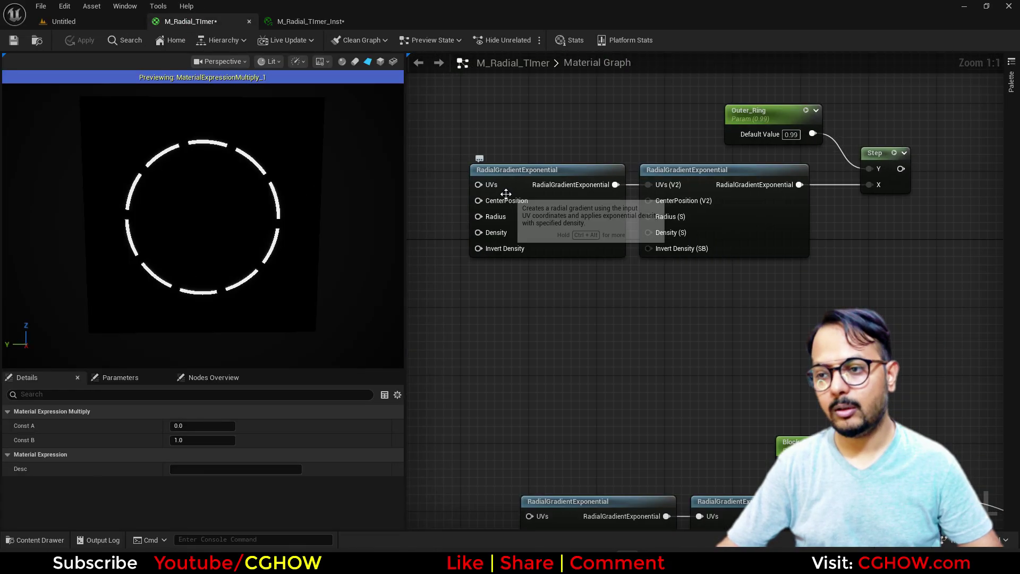
left_click_drag(599, 229, 524, 229)
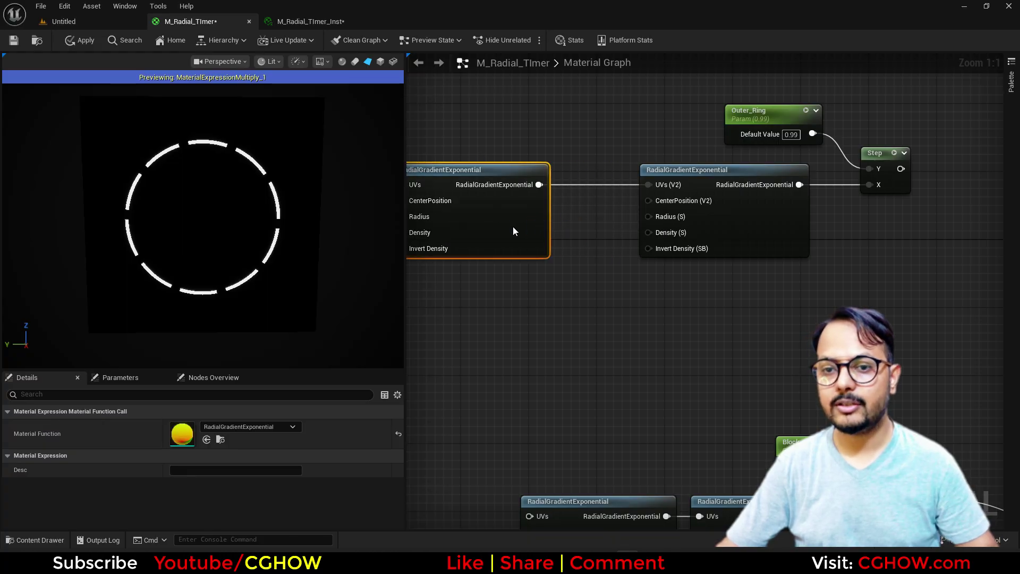
right_click_drag(596, 224, 693, 214)
right_click_drag(510, 273, 542, 252)
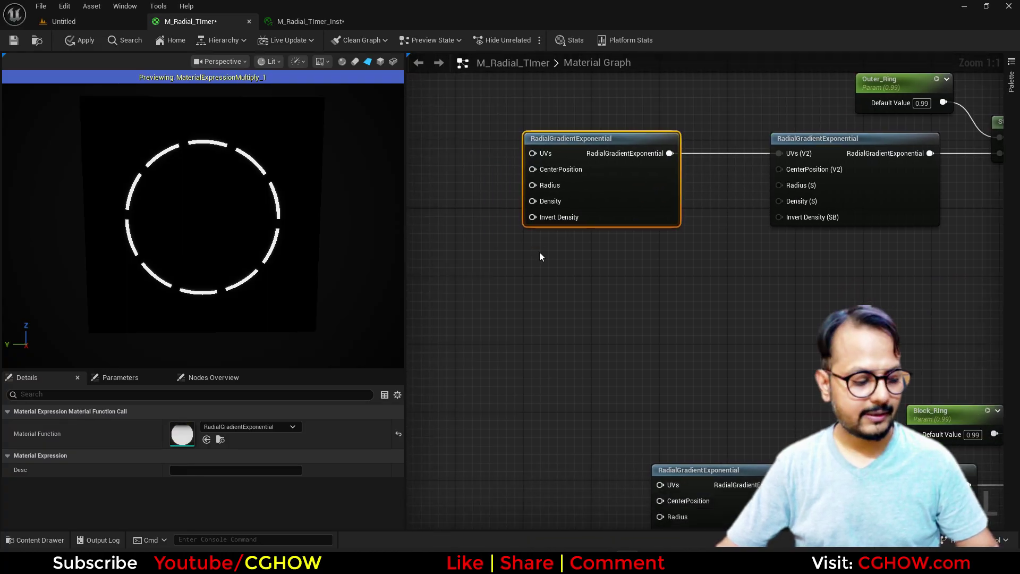
Connect the Outer_Ring Step node's output to Emissive Color and stop previewing the Multiply node.
right_click_drag(715, 251, 472, 287)
right_click_drag(786, 213, 591, 185)
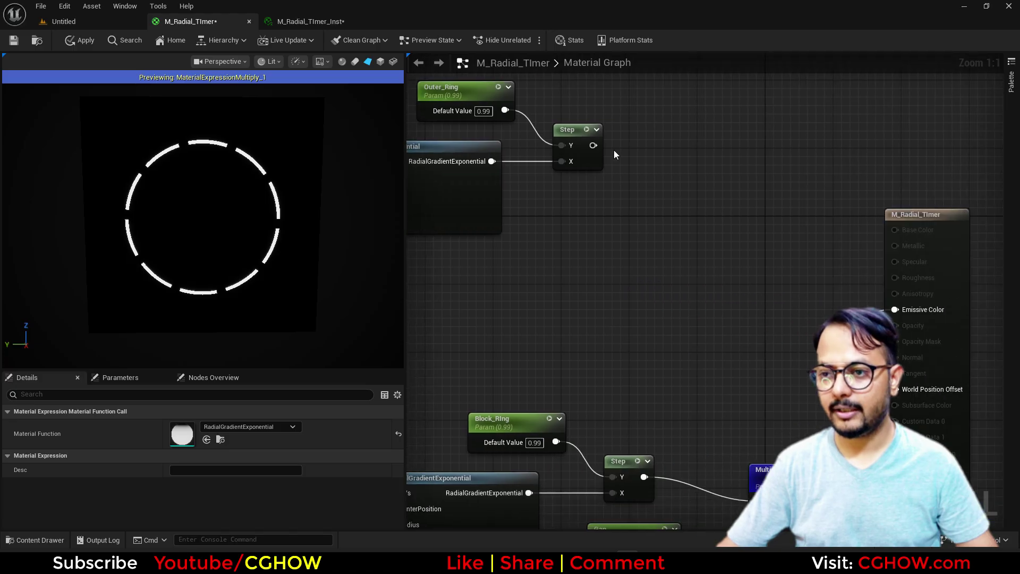
left_click_drag(592, 145, 895, 310)
right_click_drag(468, 274, 646, 294)
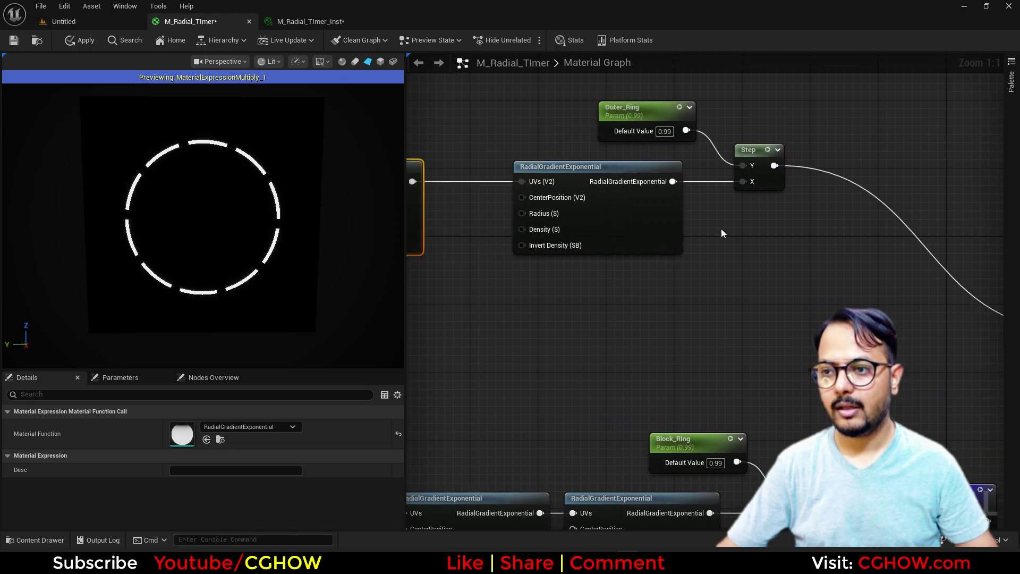
right_click_drag(721, 230, 583, 121)
left_click(834, 381)
Add a Constant node with value 0.2 and connect it to the Radius of the outer ring's first RadialGradientExponential node.
right_click_drag(552, 223, 770, 354)
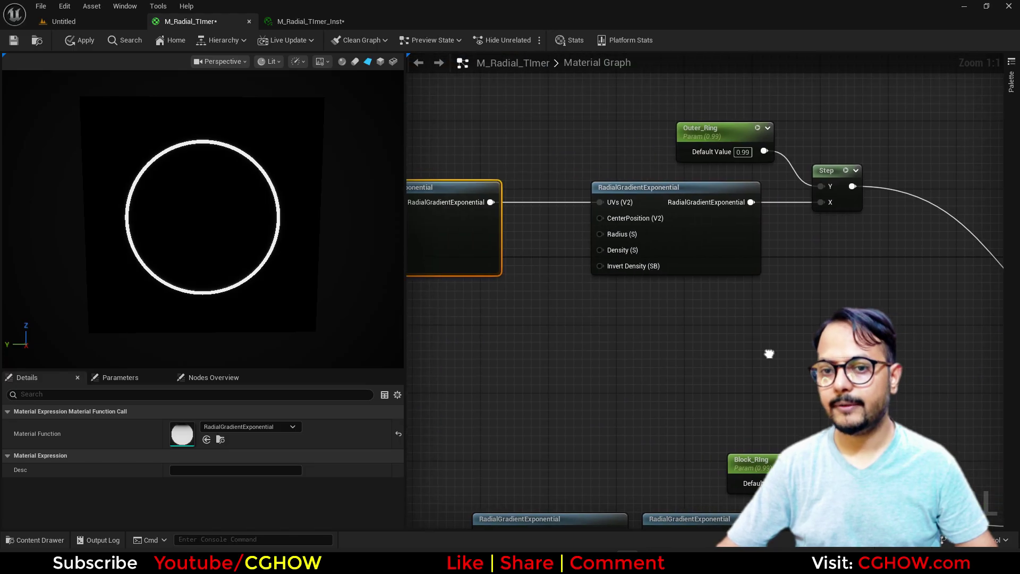
right_click_drag(555, 259, 742, 264)
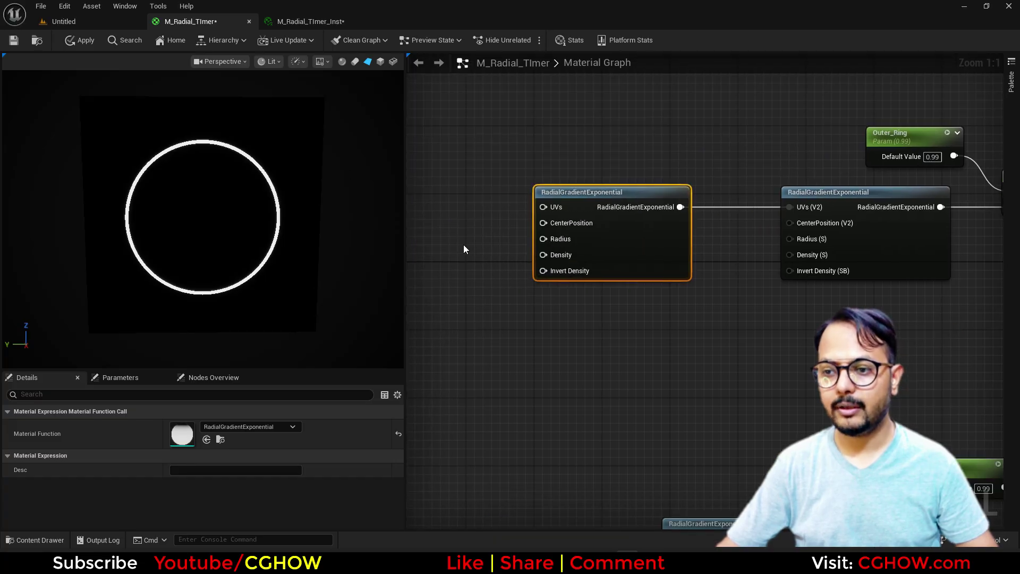
key("1")
left_click(447, 234)
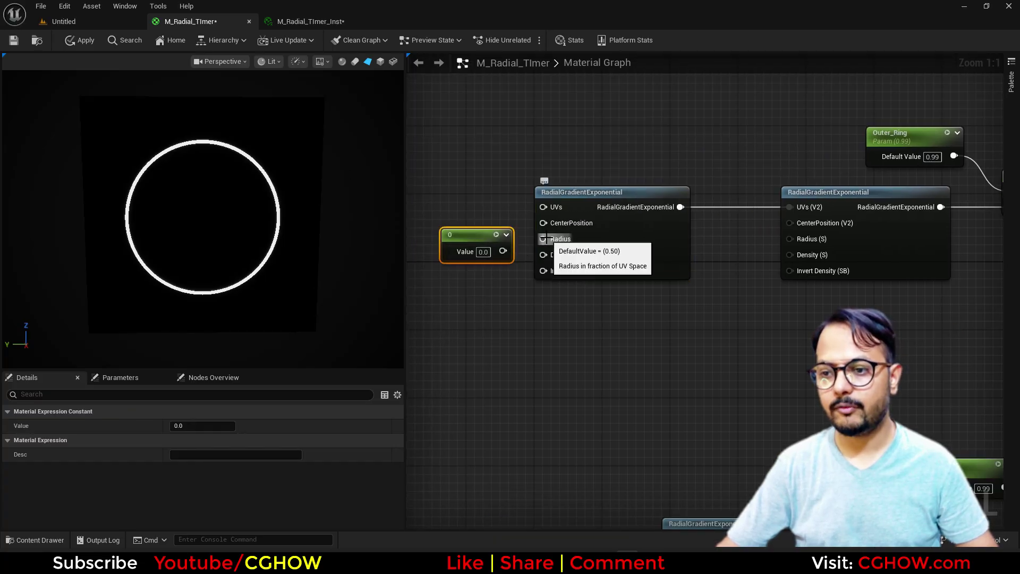
left_click_drag(502, 251, 543, 239)
left_click(484, 253)
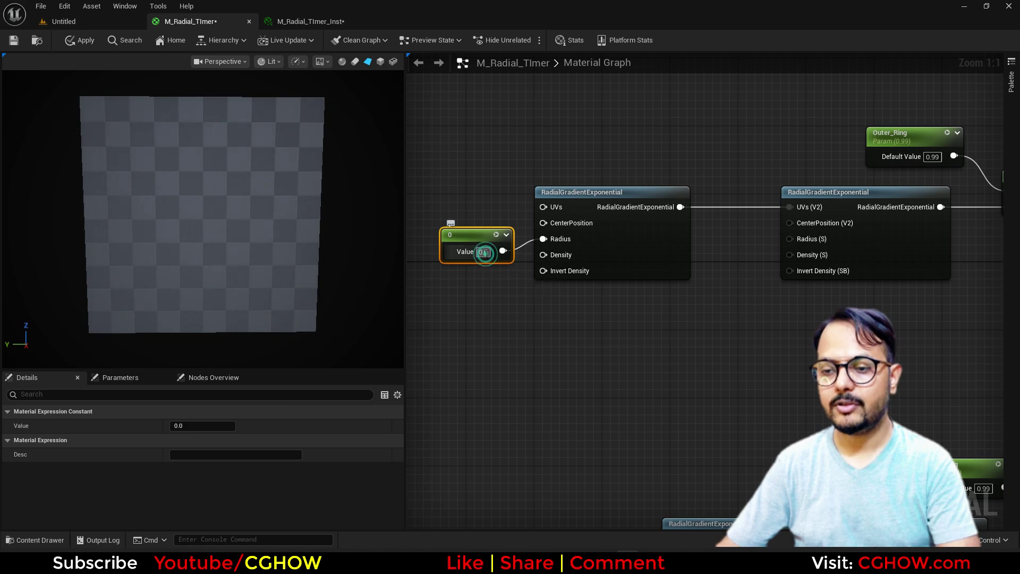
key("Return")
left_click(502, 267)
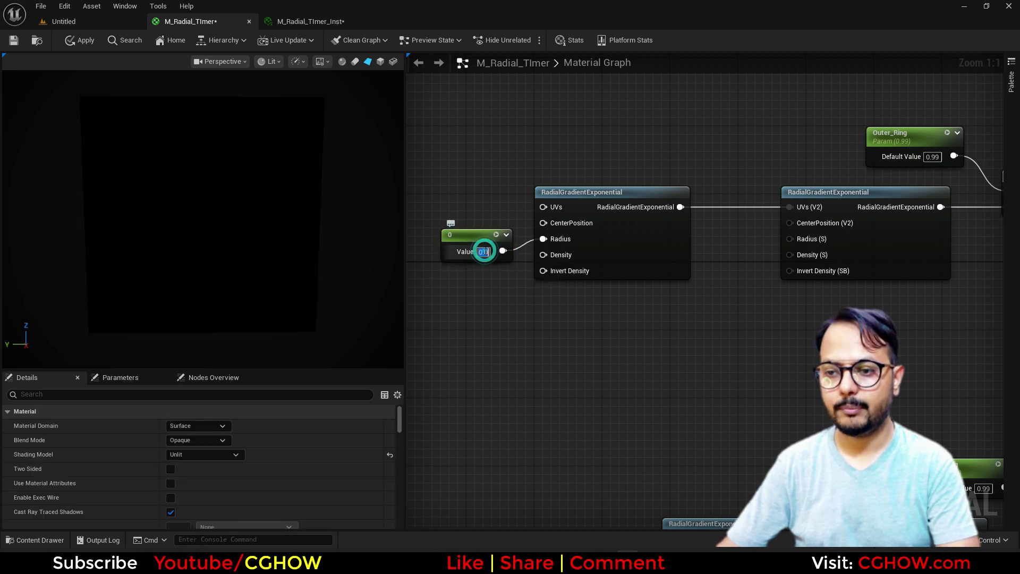
type("0.2")
key("Return")
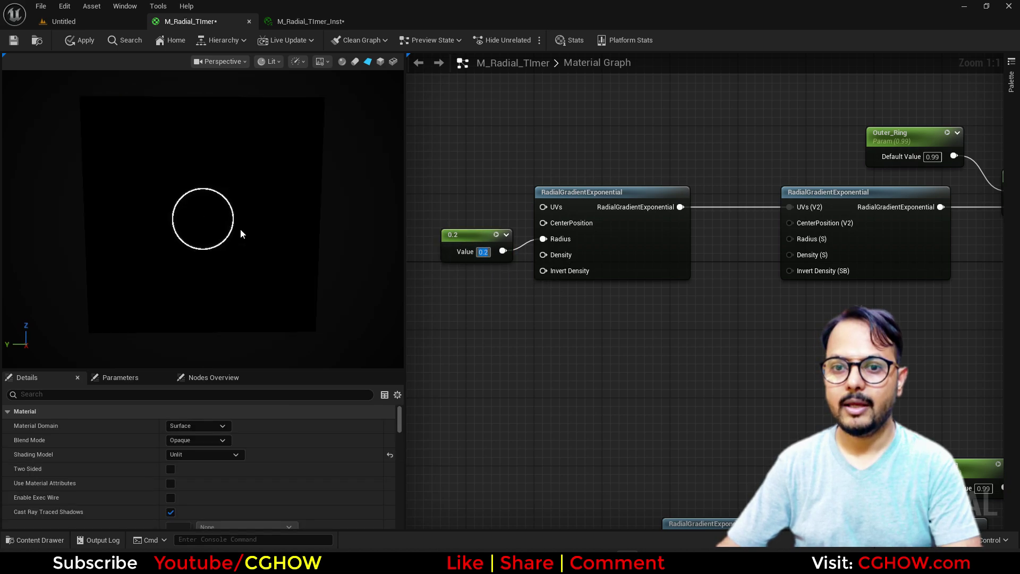
Convert the 0.2 radius constant to a parameter named Outer_Ring_Size.
scroll(611, 314, "down", 2)
right_click(478, 253)
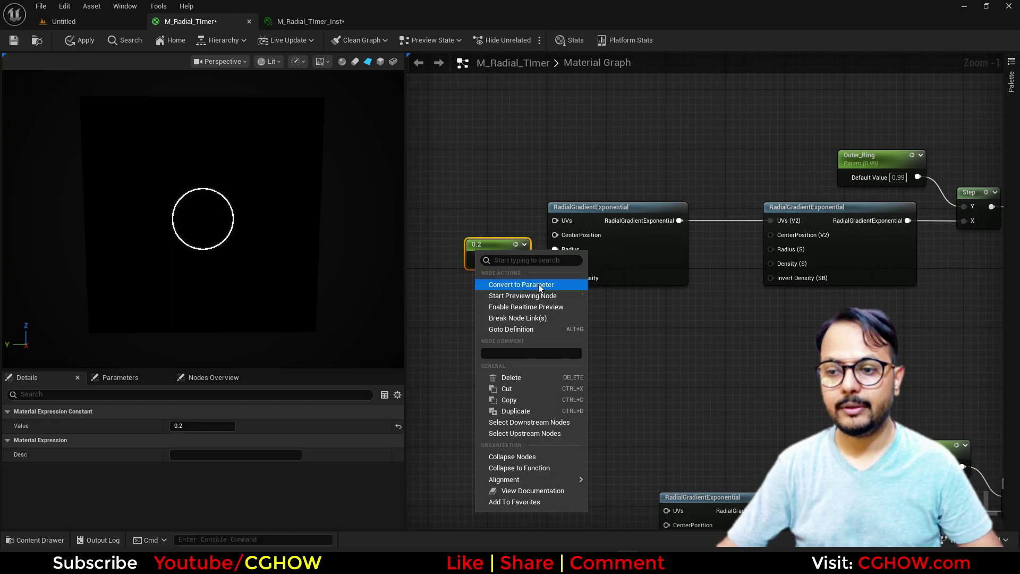
left_click(538, 284)
type("O")
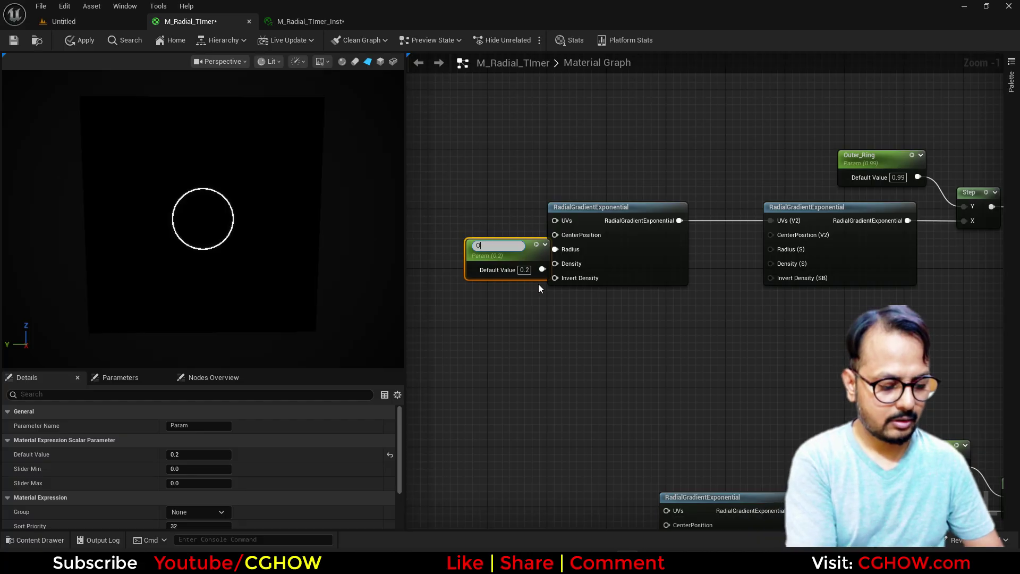
type("uter_Ri")
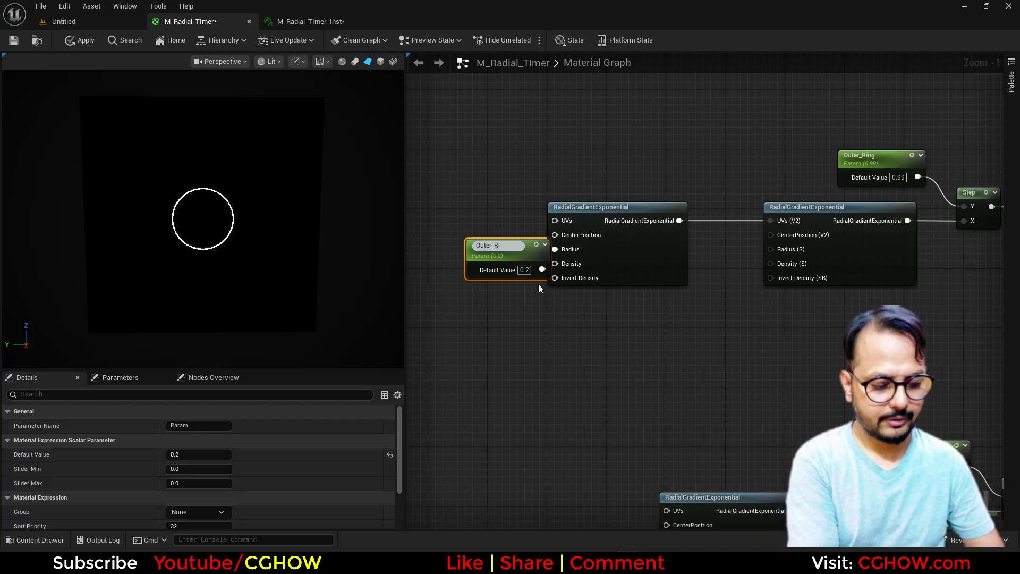
type("ng_Size")
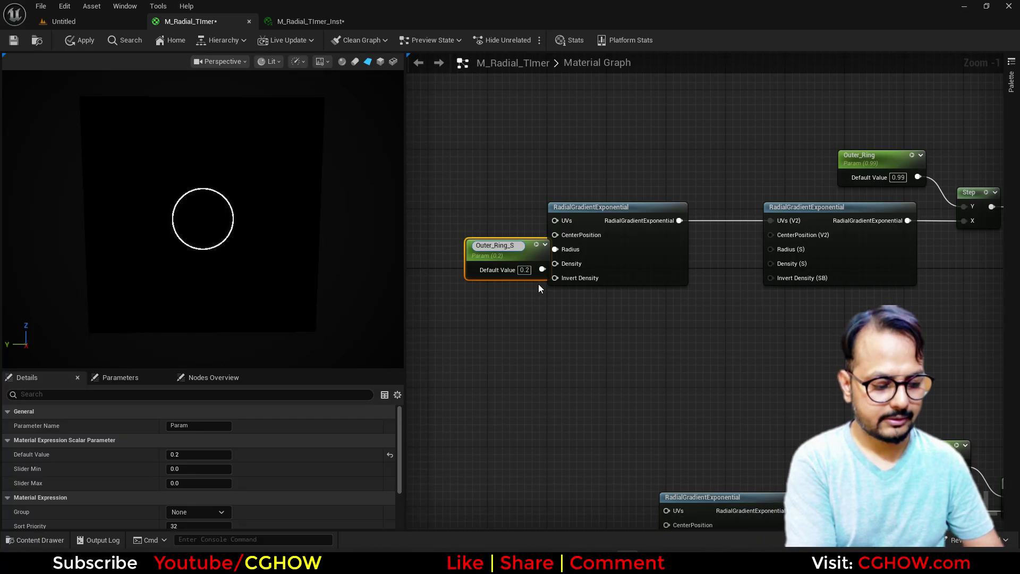
key("Return")
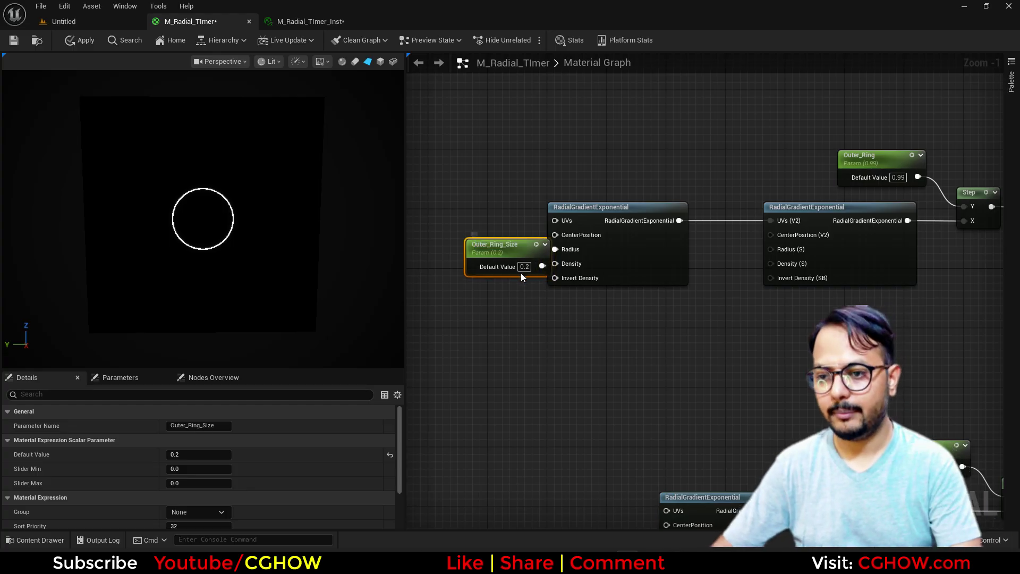
Set the Outer_Ring_Size default value to 0.6 and move the node clear of the RadialGradientExponential node.
left_click(523, 265)
type("0.6")
key("Return")
left_click_drag(520, 248, 483, 247)
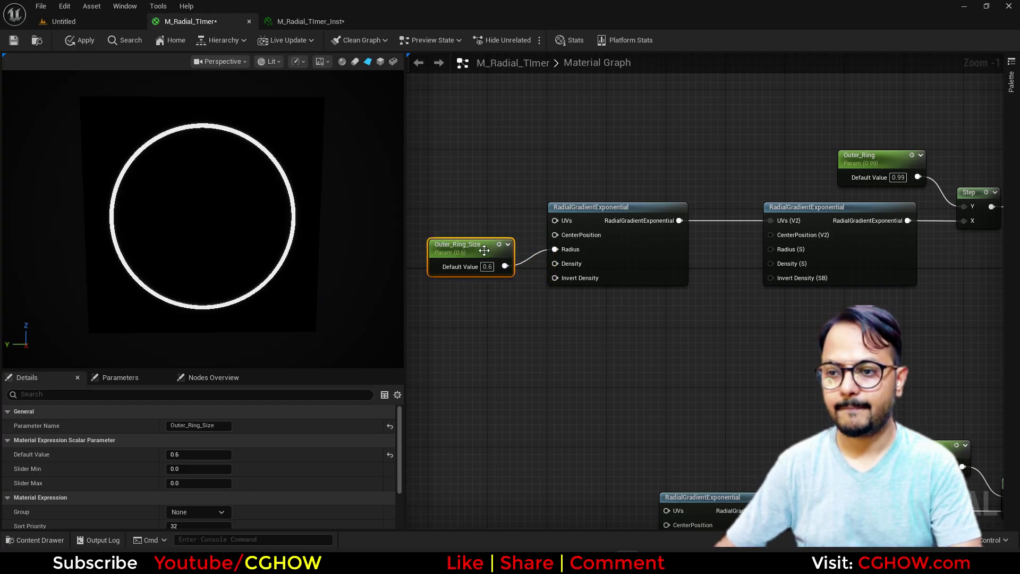
Add an Add node with the Outer_Ring Step as A and the block ring Multiply as B, connect it to Emissive Color, and apply.
scroll(787, 370, "down", 2)
right_click_drag(795, 373, 474, 307)
right_click_drag(708, 278, 789, 276)
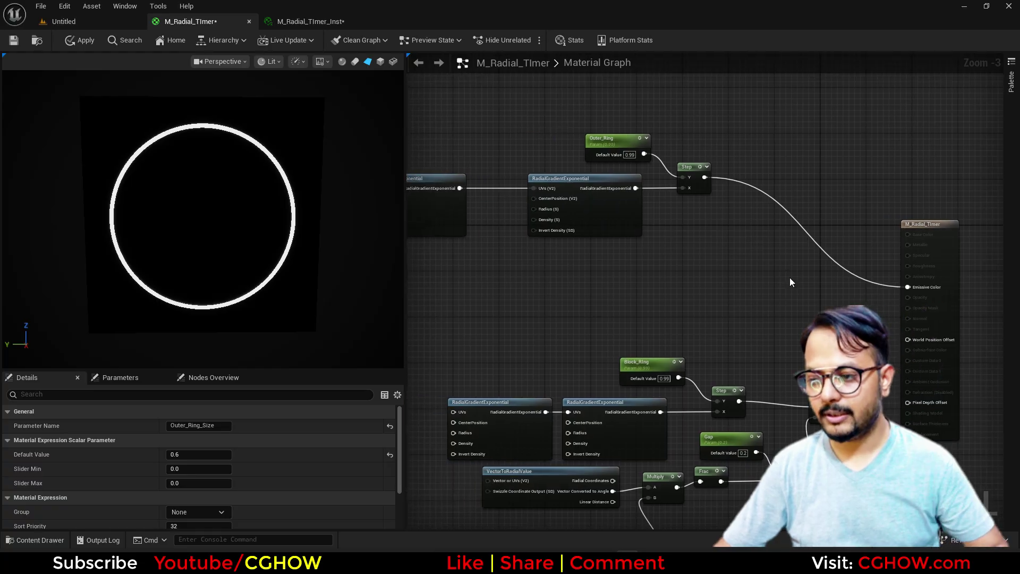
left_click(789, 269)
key("a")
left_click(784, 262)
left_click_drag(705, 178, 912, 288)
right_click_drag(629, 321, 686, 273)
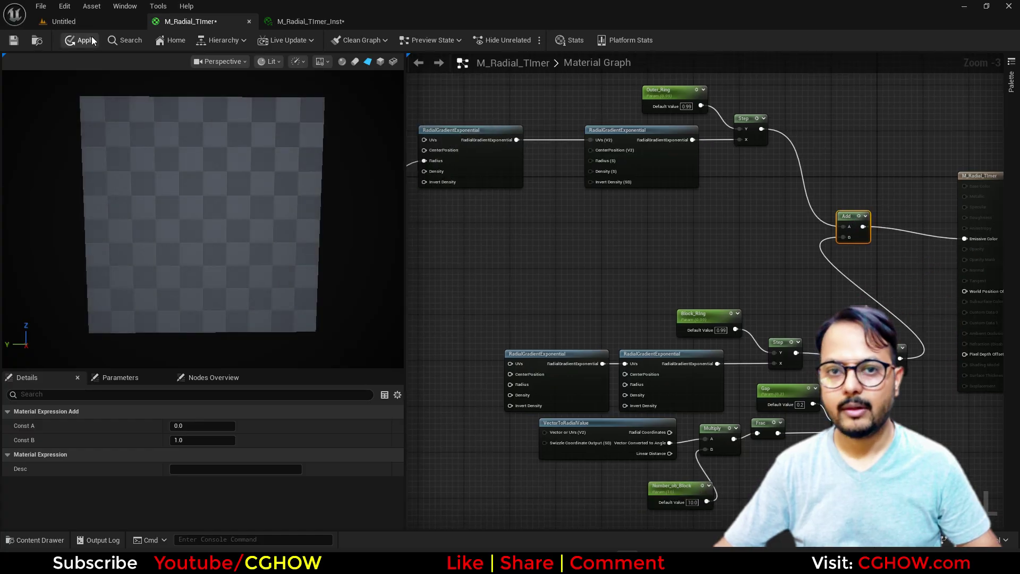
left_click(90, 41)
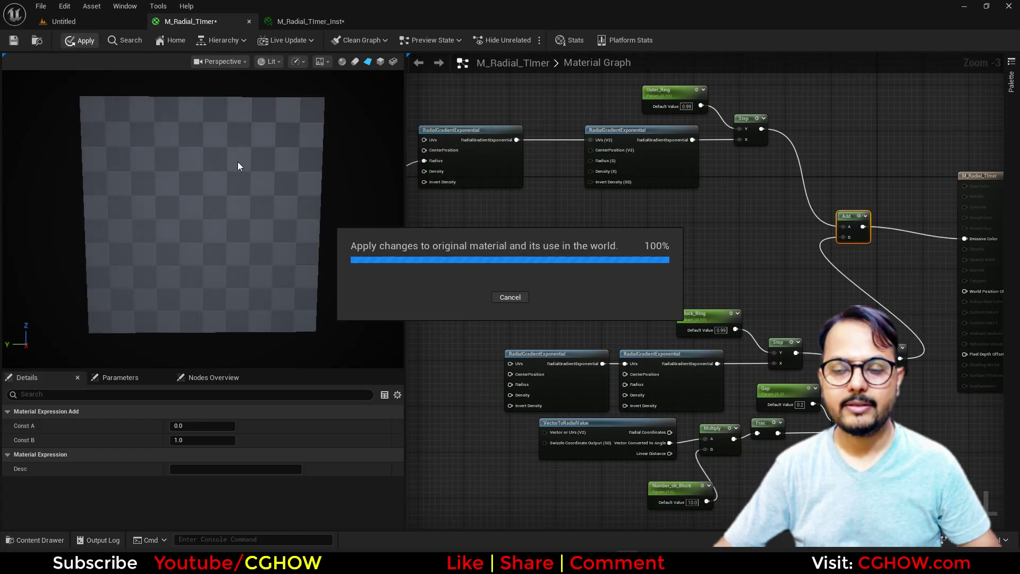
In M_Radial_TImer_Inst, enable the Outer_Ring and Outer_Ring_Size overrides, and set Outer_Ring_Size to about 0.592 and Block_RIng to about 0.80.
left_click(323, 20)
left_click(795, 182)
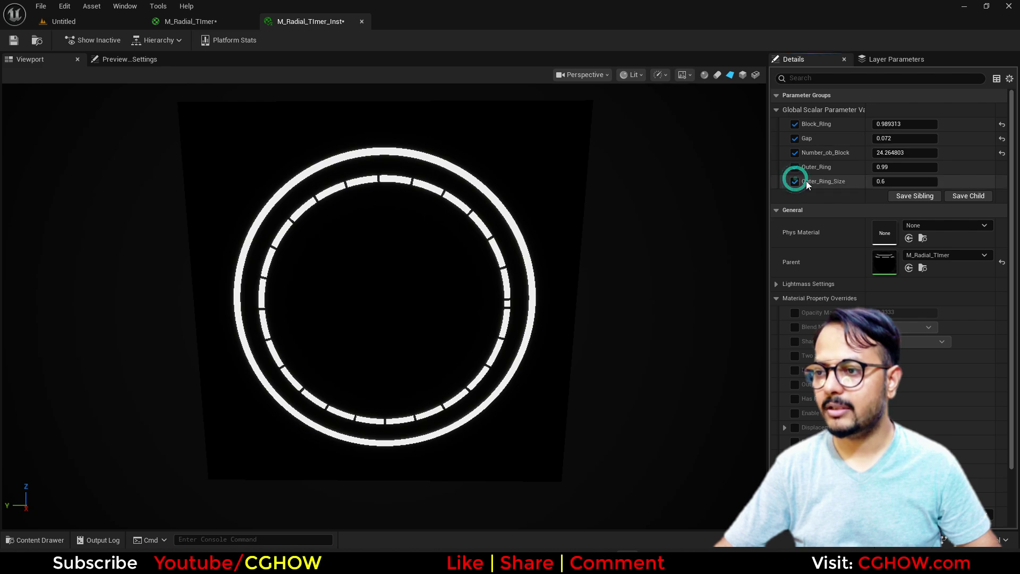
left_click_drag(911, 181, 892, 181)
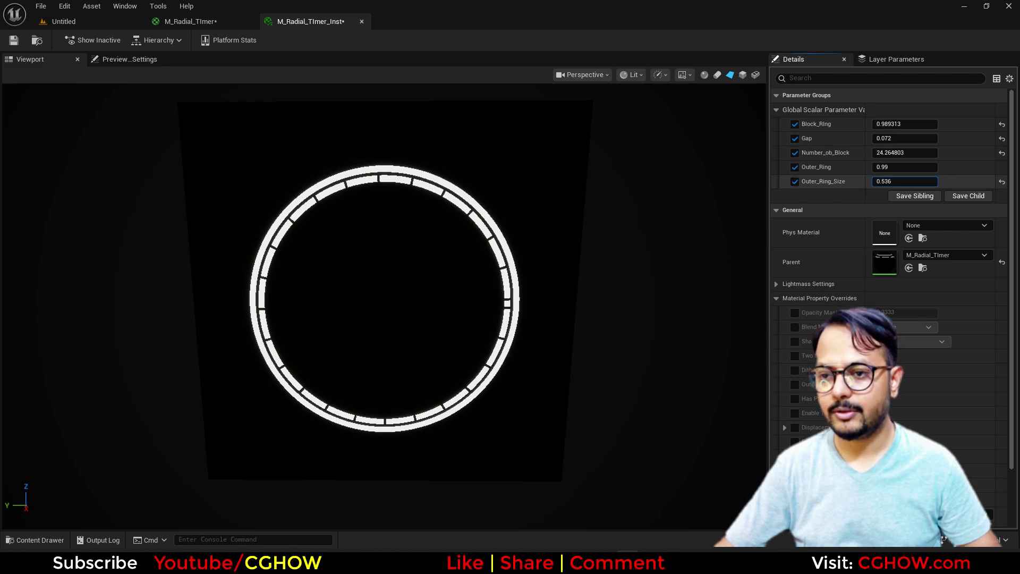
left_click_drag(907, 181, 951, 182)
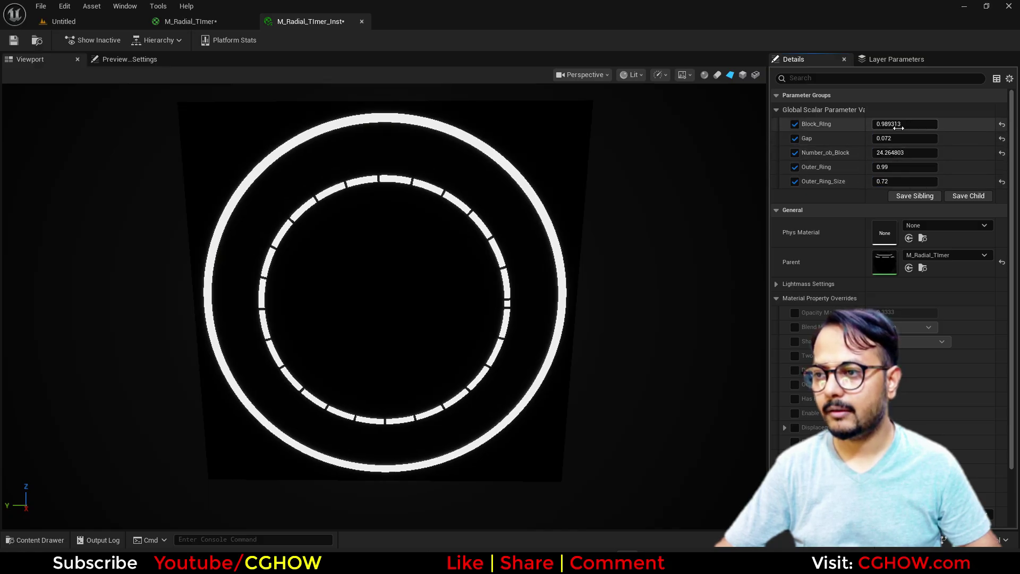
left_click_drag(897, 123, 860, 124)
left_click_drag(910, 182, 890, 182)
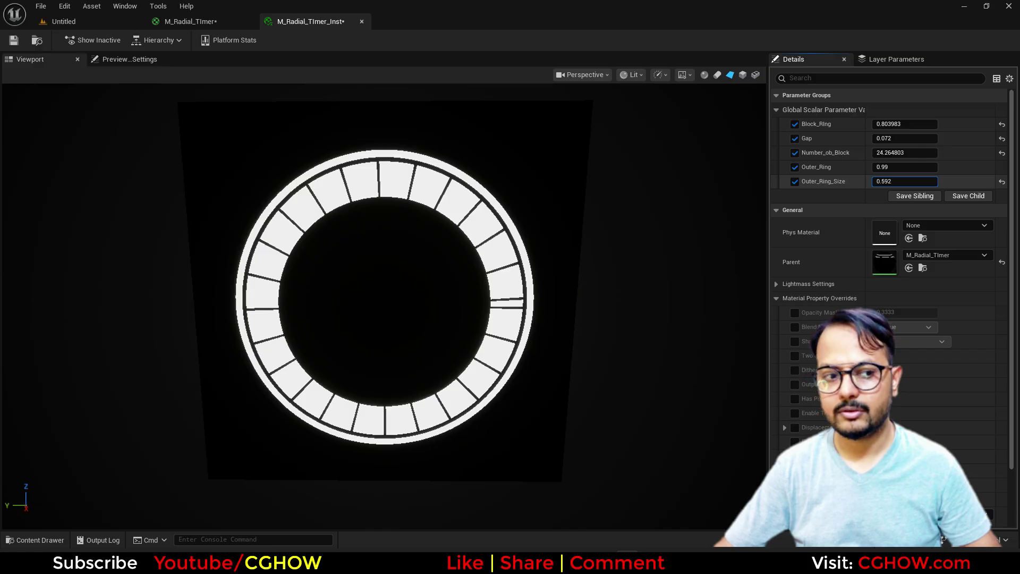
mouse_move(341, 357)
left_mouse_down()
mouse_move(341, 329)
mouse_move(380, 340)
mouse_move(347, 350)
left_mouse_up()
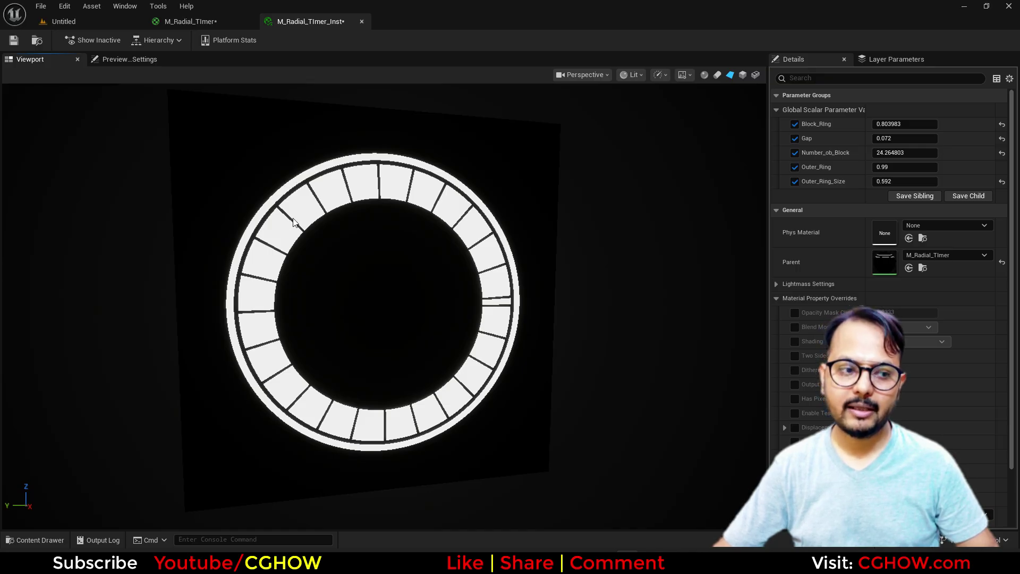
In the M_Radial_TImer material, add a Multiply node and connect the Outer_Ring Step output to its B input.
left_click(205, 22)
right_click_drag(764, 200, 608, 264)
left_click(648, 171)
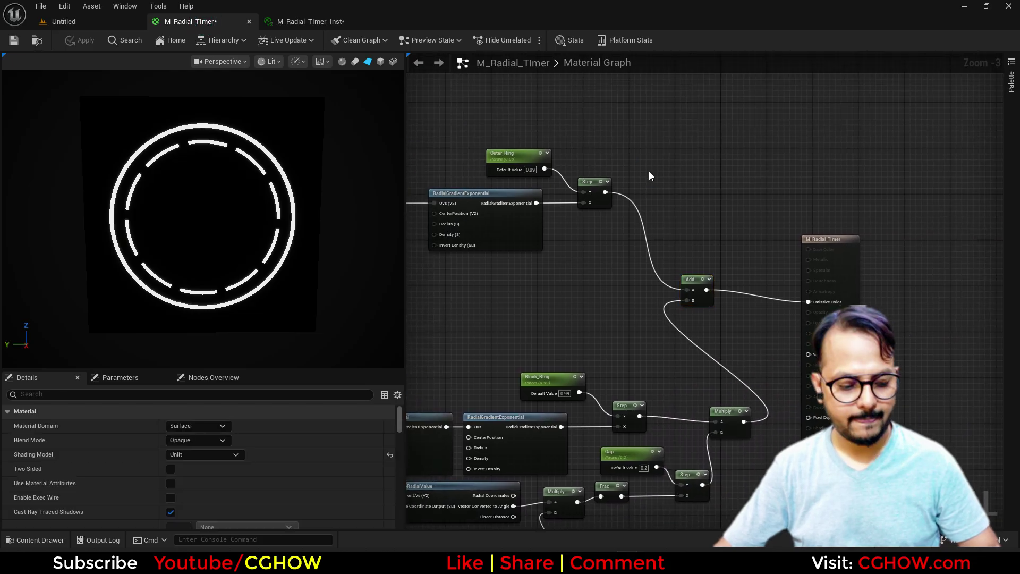
key("m")
left_click(647, 144)
left_click_drag(604, 193, 652, 173)
Add a Constant3Vector node above Outer_Ring and convert it to a parameter named Outer_Ring_Color.
right_click_drag(587, 130, 616, 194)
key("3")
left_click(556, 123)
right_click(588, 140)
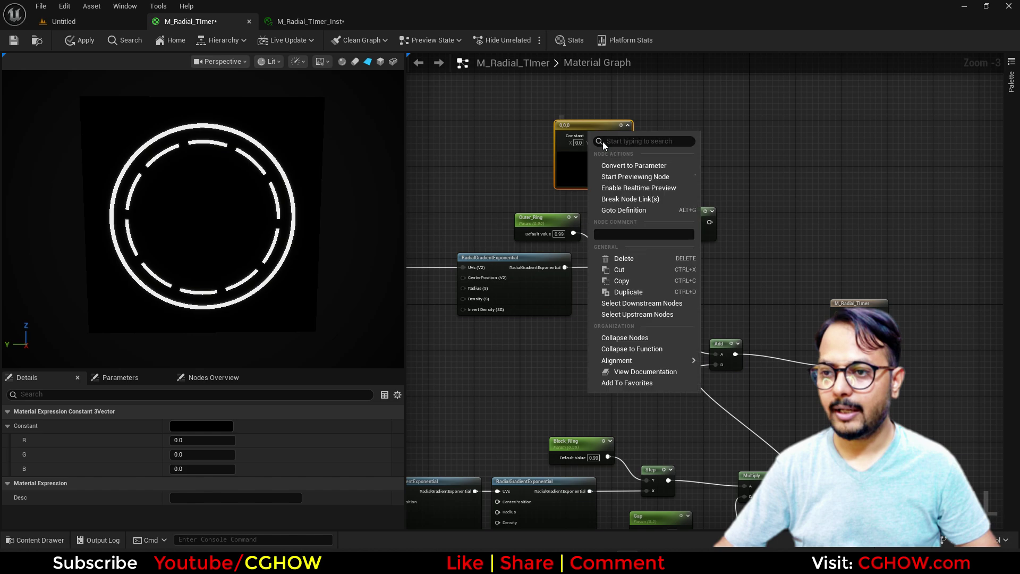
left_click(645, 166)
type("O")
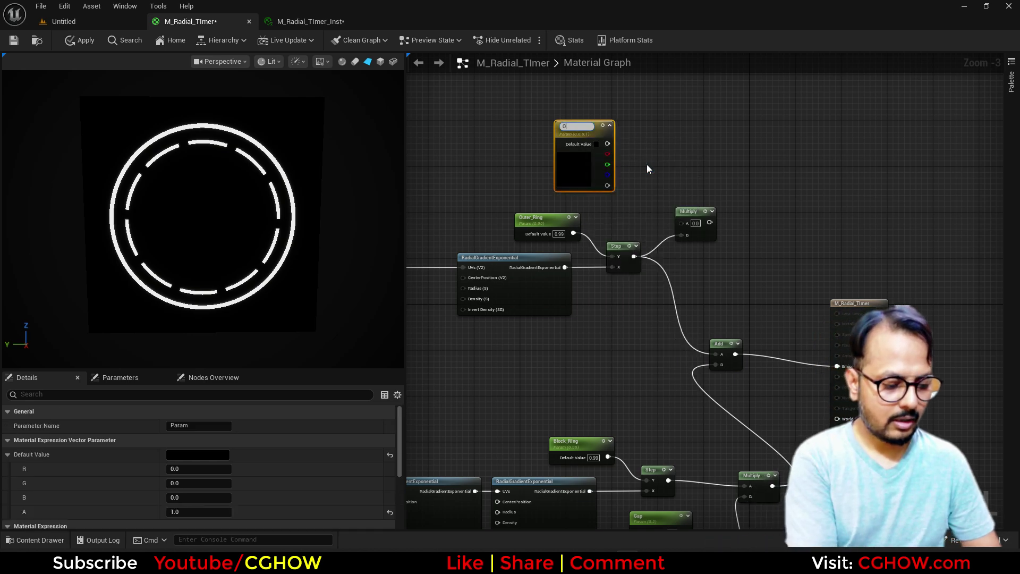
type("uter_Rin")
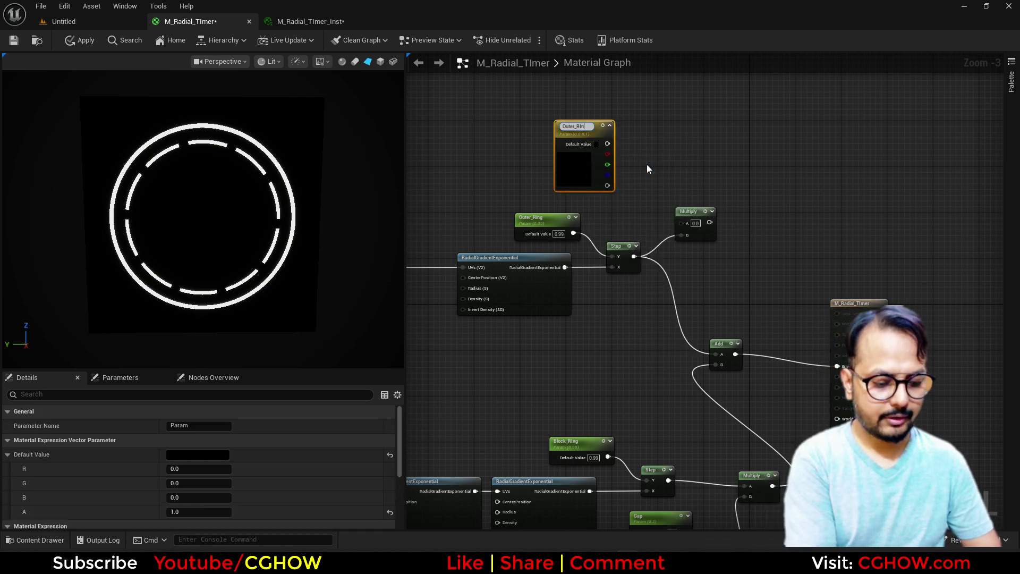
type("g_Color")
key("Return")
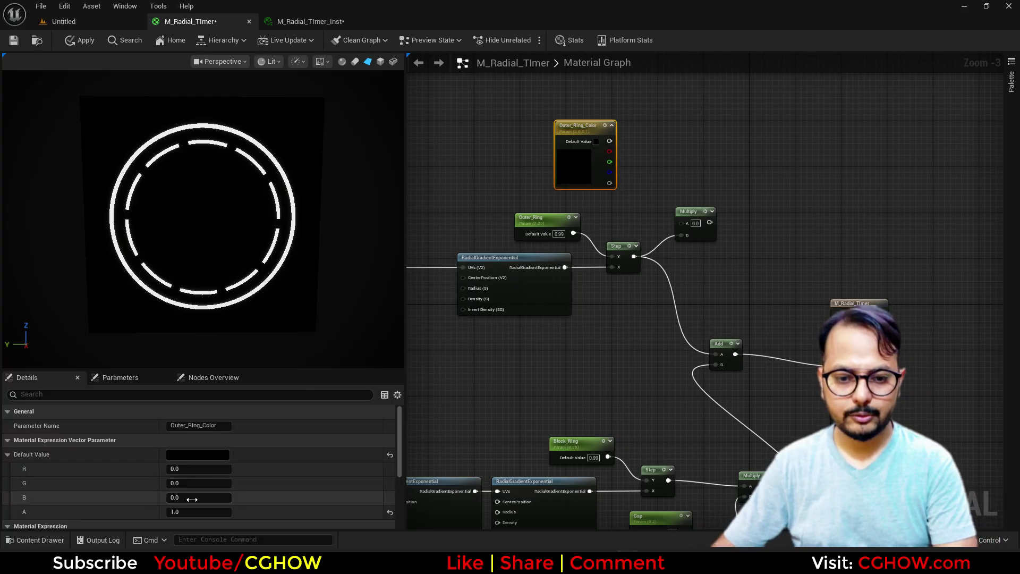
Set the Outer_Ring_Color default to blue (R 0, G 0, B 1) and connect it to the new Multiply node's A input.
type("1")
key("Return")
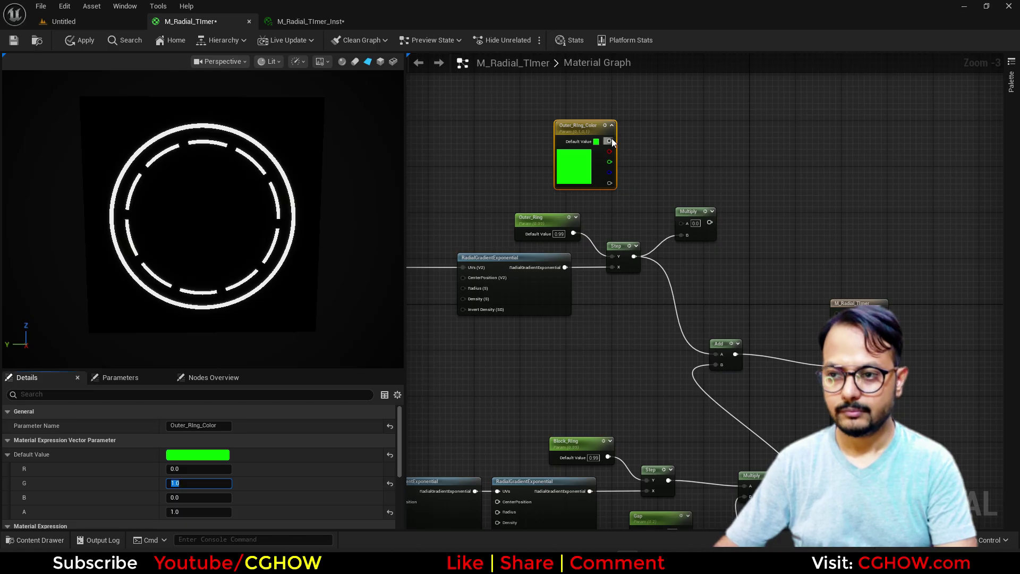
type("0")
left_click(187, 496)
type("1")
key("Return")
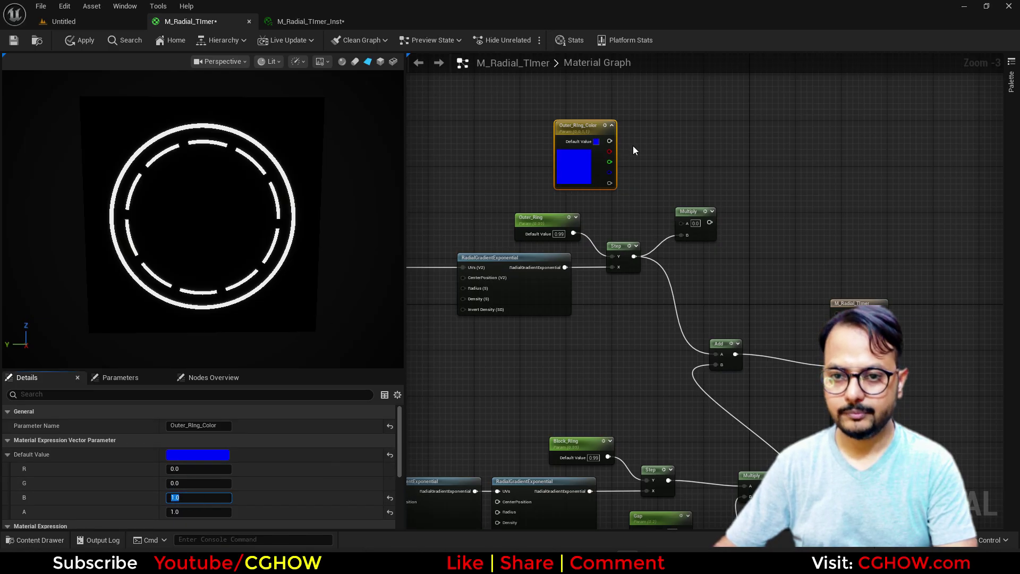
left_click_drag(610, 141, 682, 222)
right_click_drag(696, 356, 653, 203)
scroll(589, 356, "down", 2)
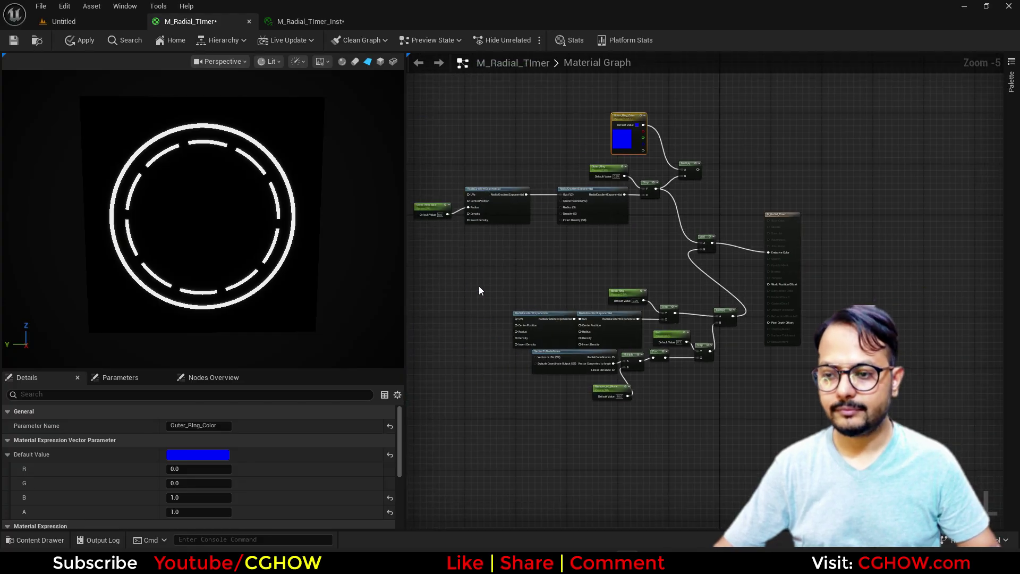
Shift the block ring nodes away from the Add node and attach a new Multiply node's A input to their final Multiply output.
left_click_drag(731, 412, 731, 410)
left_click_drag(722, 313, 594, 301)
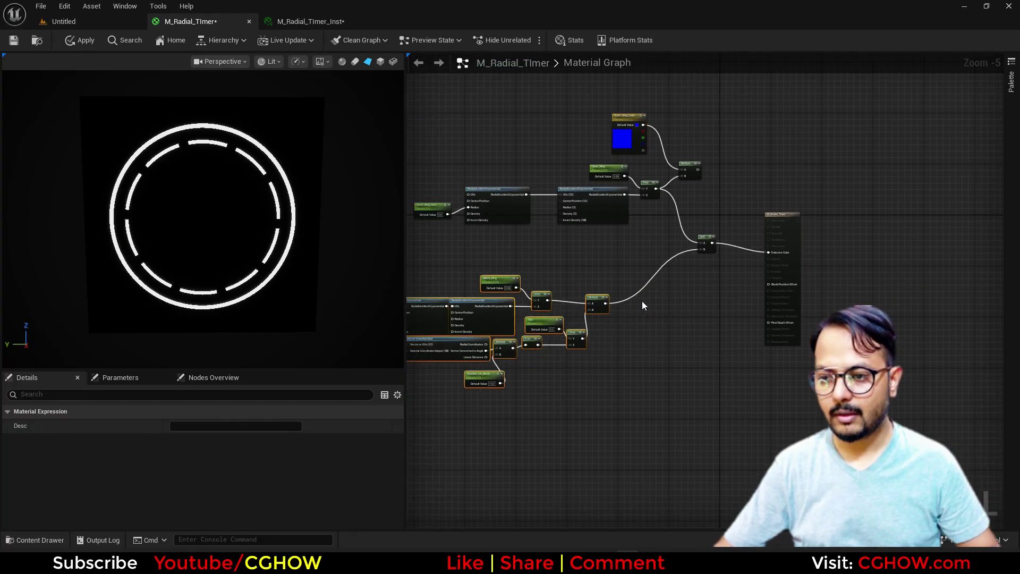
right_click_drag(642, 300, 608, 352)
scroll(609, 356, "up", 4)
left_click(611, 346)
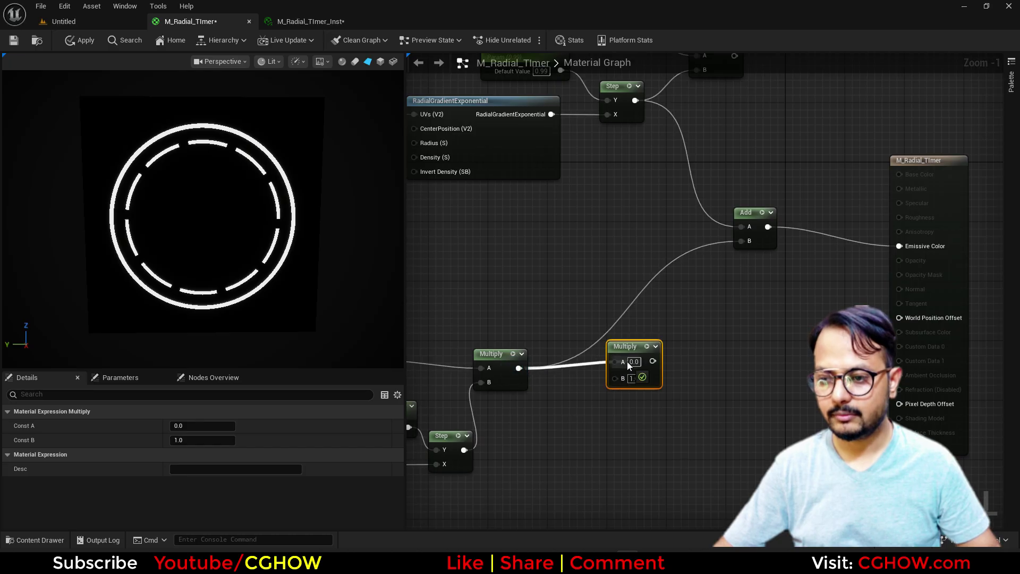
Add a Constant3Vector node below the new Multiply node, and move that Multiply node clear of it.
right_click_drag(561, 413, 636, 358)
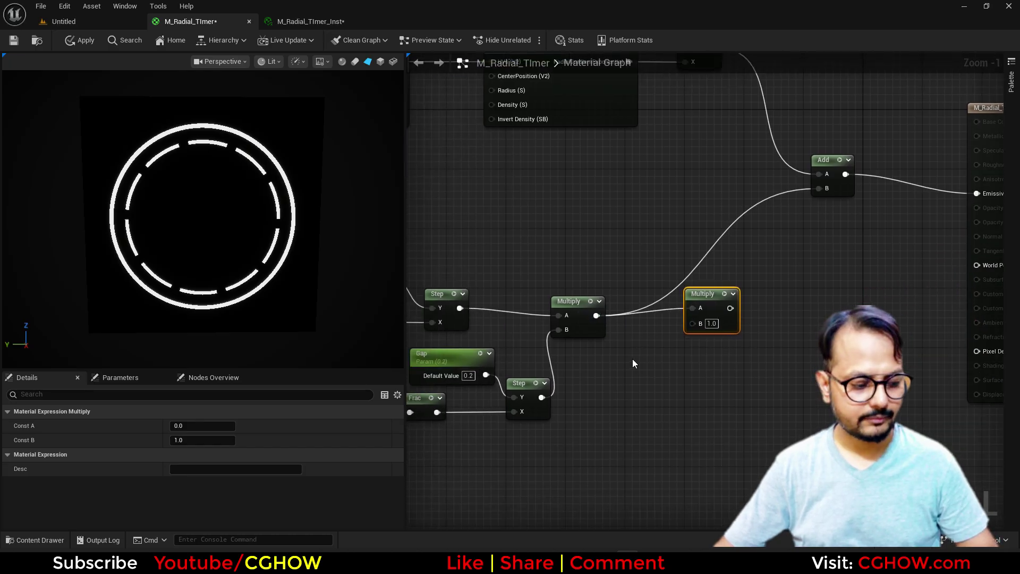
key("3")
left_click(618, 354)
left_click_drag(657, 404, 700, 419)
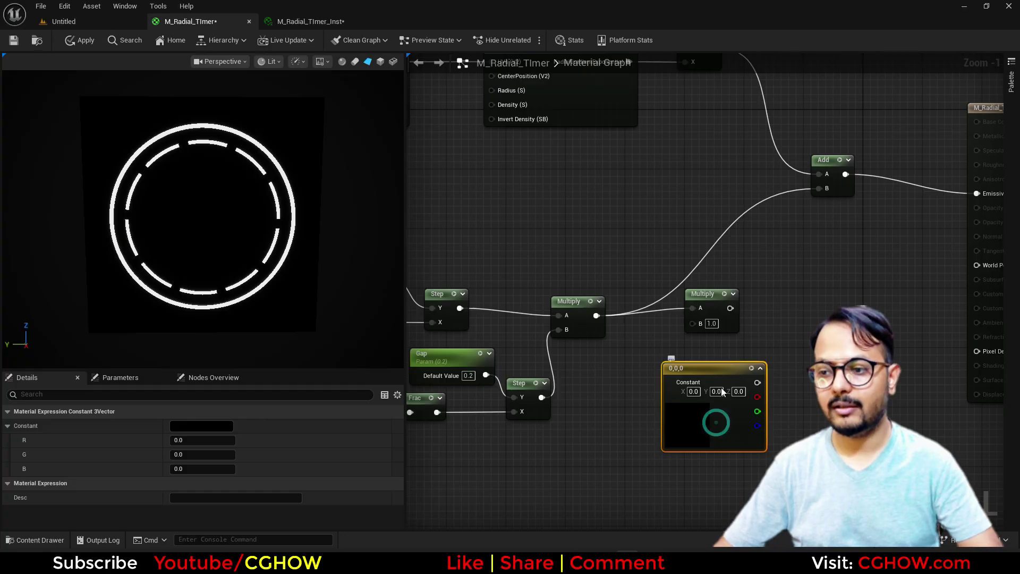
left_click_drag(723, 317, 817, 368)
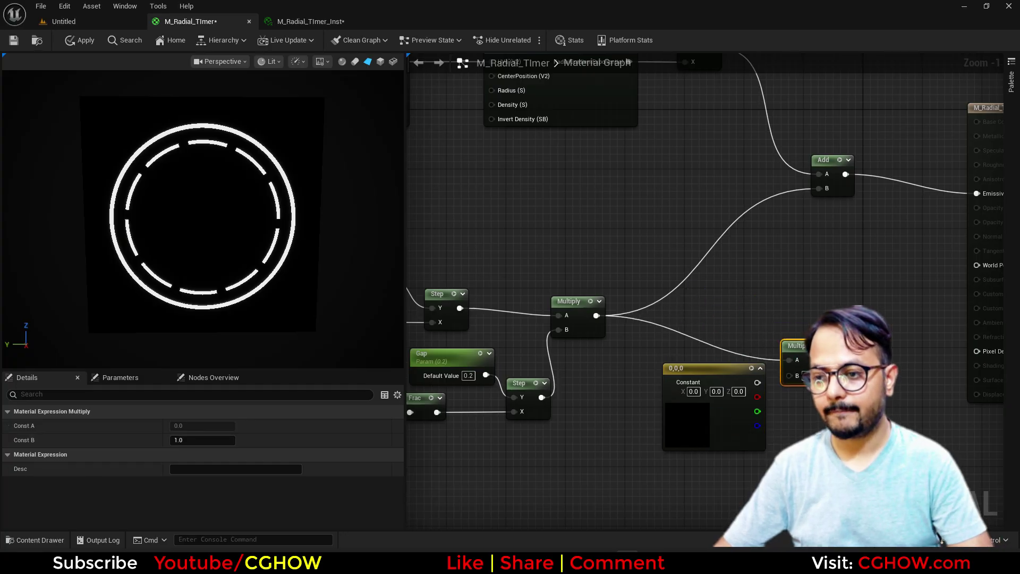
Add another Multiply node before the Add node and connect the block ring's output to its B input.
left_click(693, 273)
left_click(672, 253)
left_click_drag(690, 294, 689, 293)
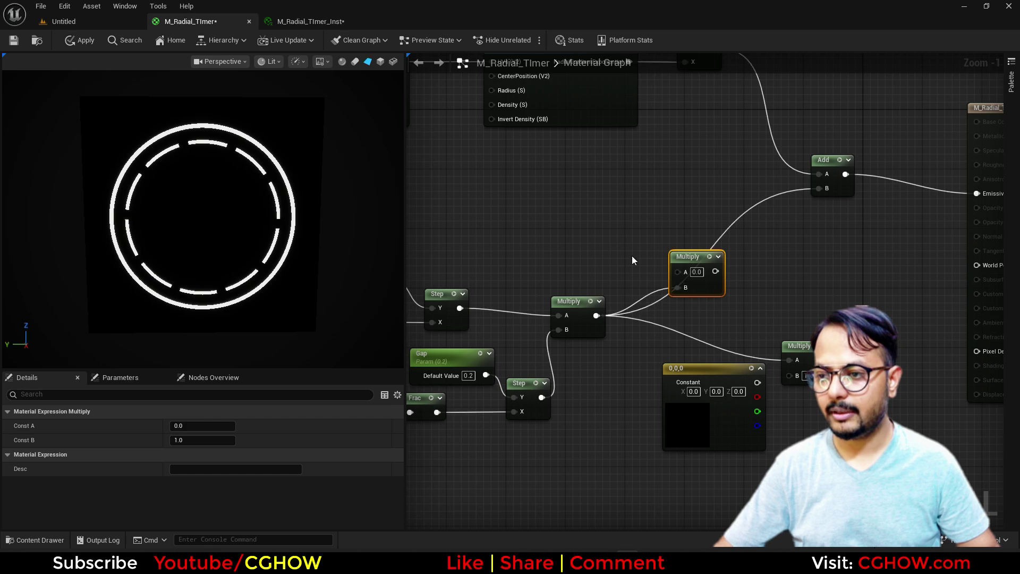
Create a scalar parameter BLock_Shade with default 1, feed it into the upper Multiply's A input, and connect that Multiply to Add's B input.
right_click_drag(587, 245, 630, 244)
key("s")
left_click(619, 233)
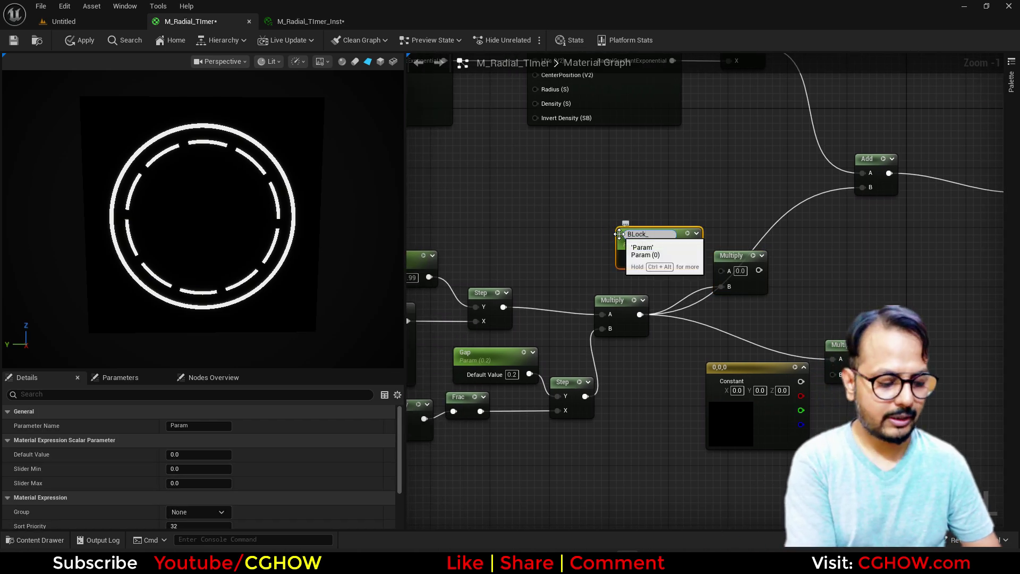
type("BLock_Shade")
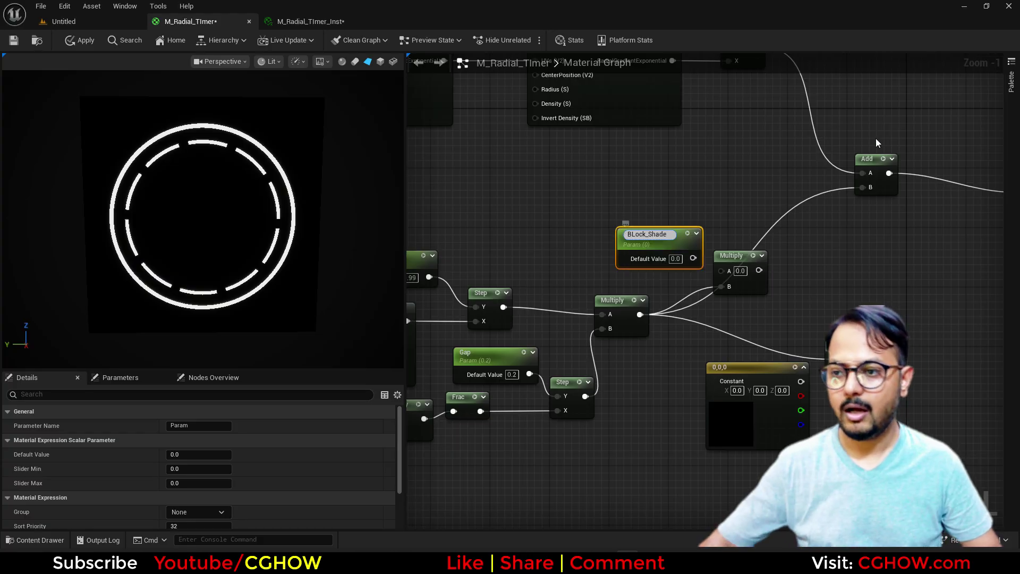
left_click_drag(692, 257, 863, 186)
left_click(675, 256)
type("1")
key("Return")
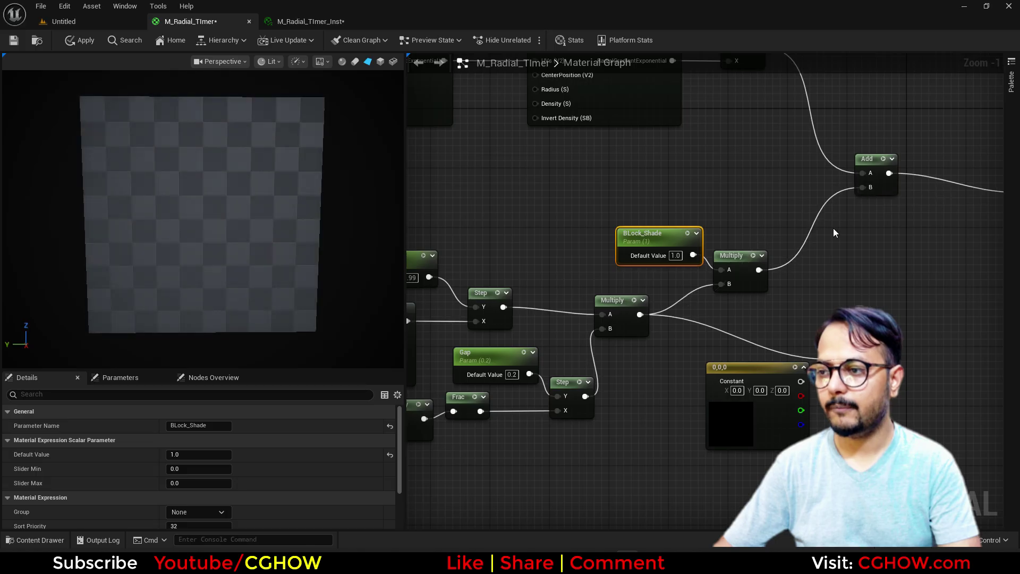
In M_Radial_TImer_Inst, enable the BLock_Shade override and set it to about 0.032.
scroll(775, 285, "down", 2)
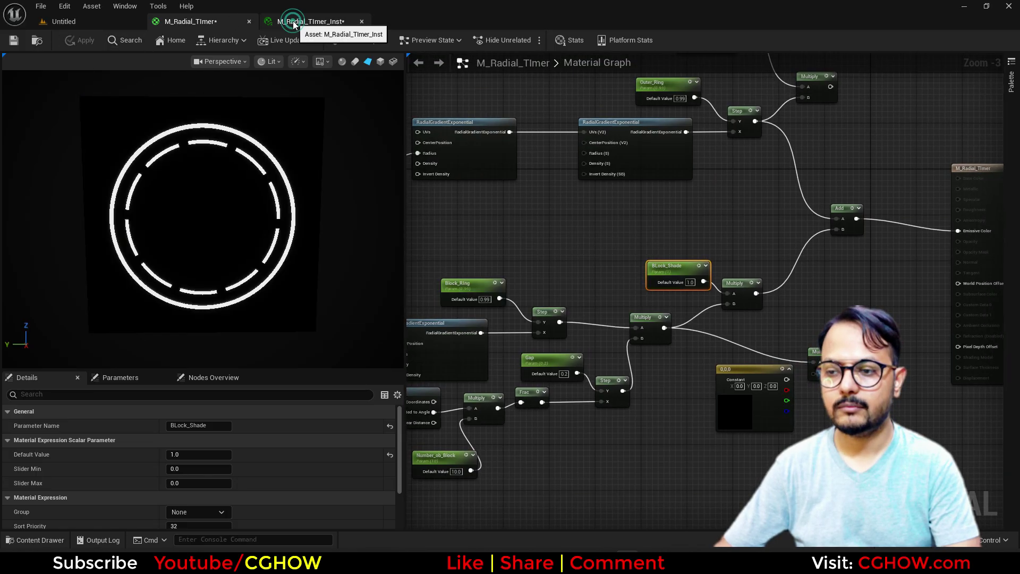
left_click(292, 21)
left_click(795, 138)
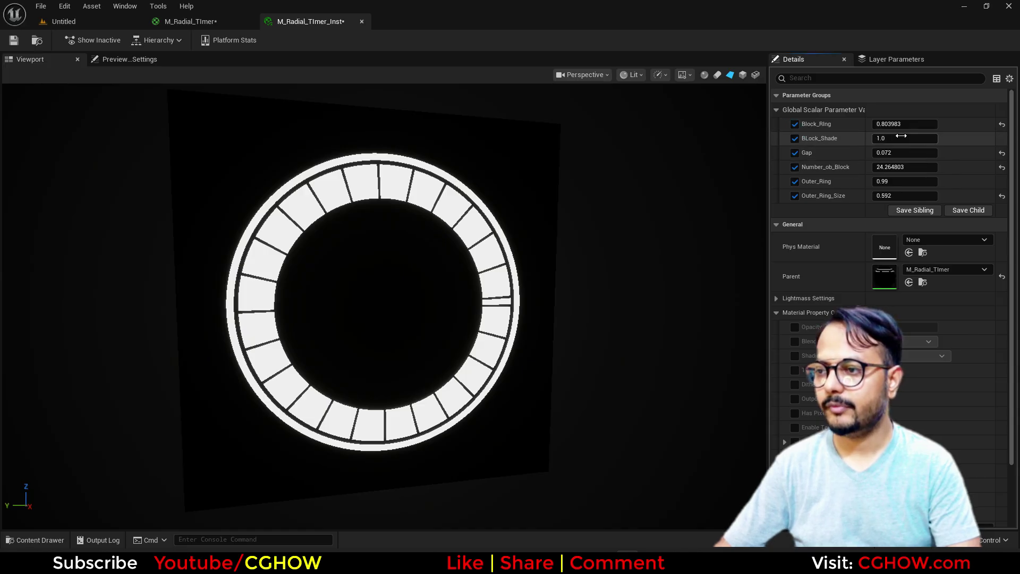
left_click_drag(905, 138, 888, 139)
left_click_drag(489, 250, 475, 251)
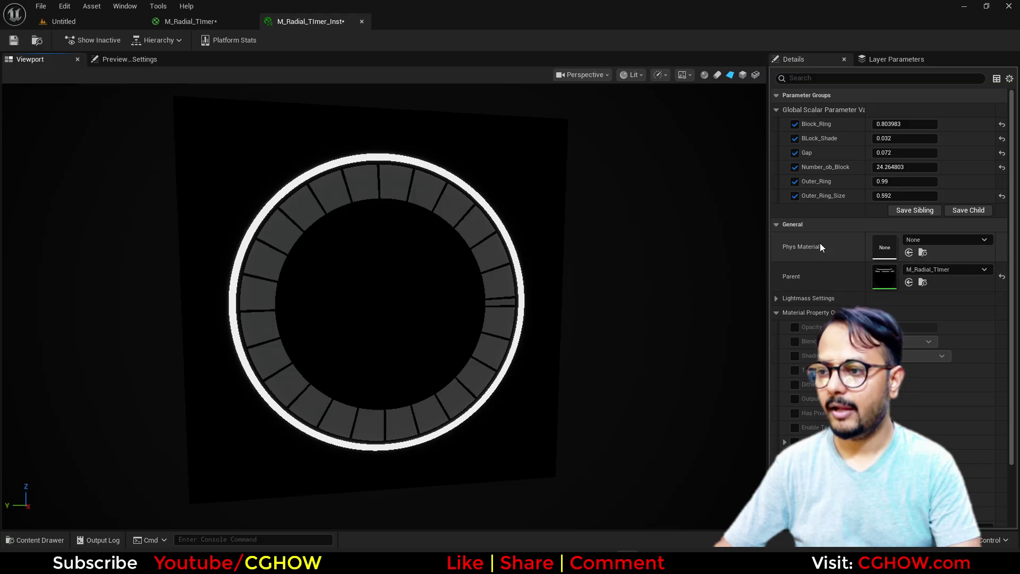
In the M_Radial_TImer material, connect the outer ring color Multiply to the Add node's A input and apply the material.
left_click(209, 21)
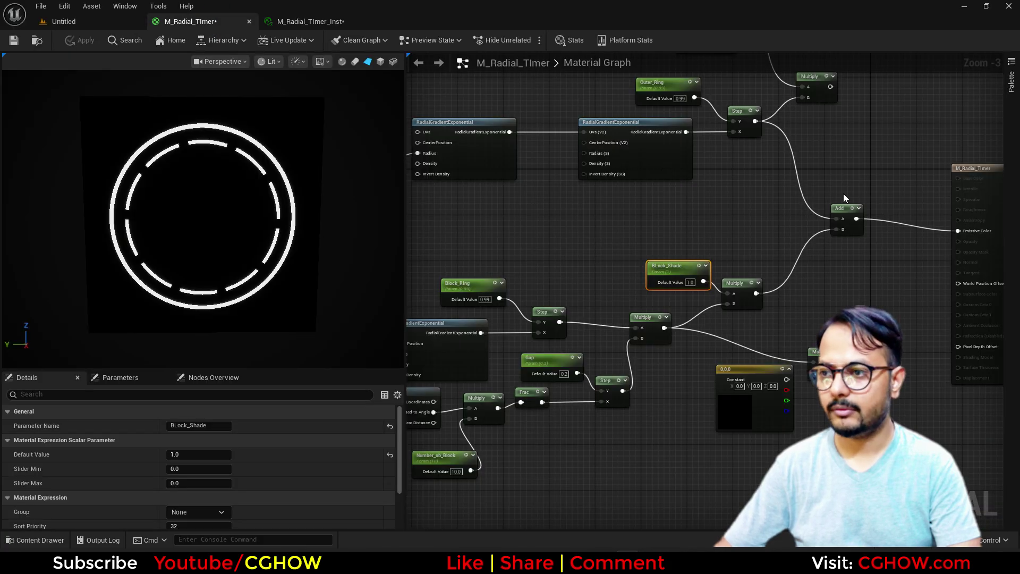
left_click_drag(740, 163, 748, 292)
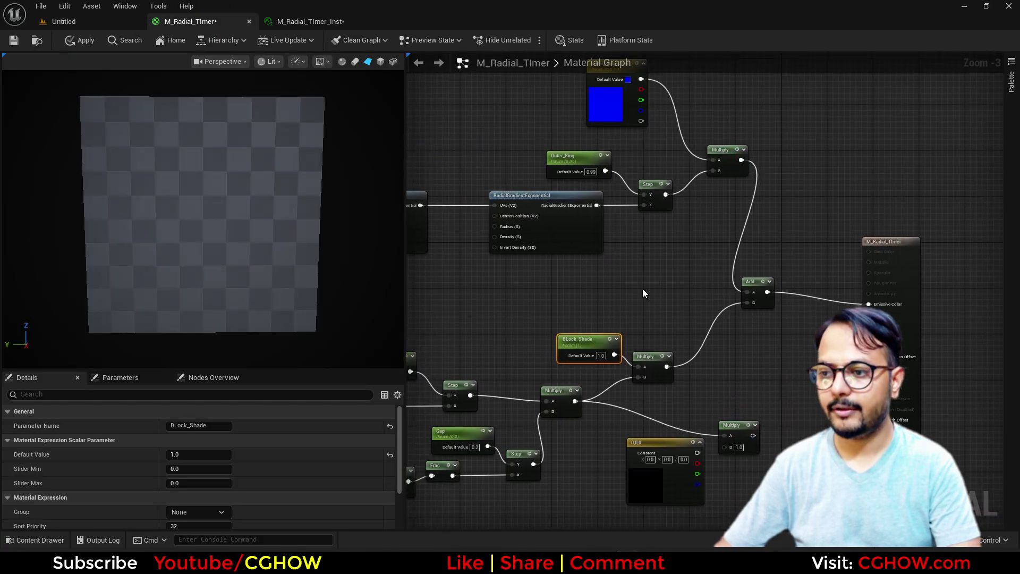
right_click_drag(571, 349, 591, 272)
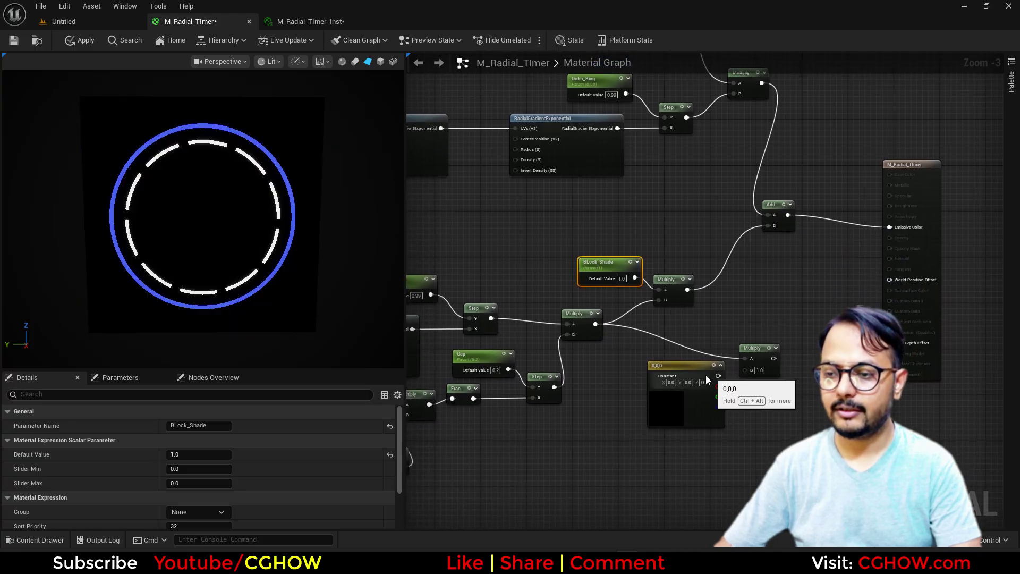
left_click(79, 40)
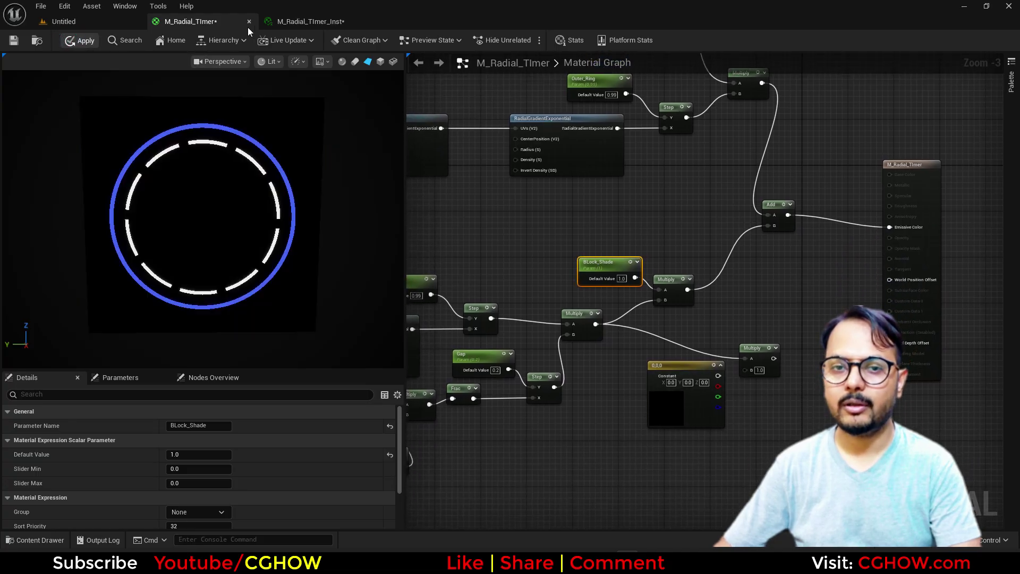
In M_Radial_TImer_Inst, override Outer_Ring_Color with a glowing light blue (R 0, G 6.859, B 20).
left_click(313, 21)
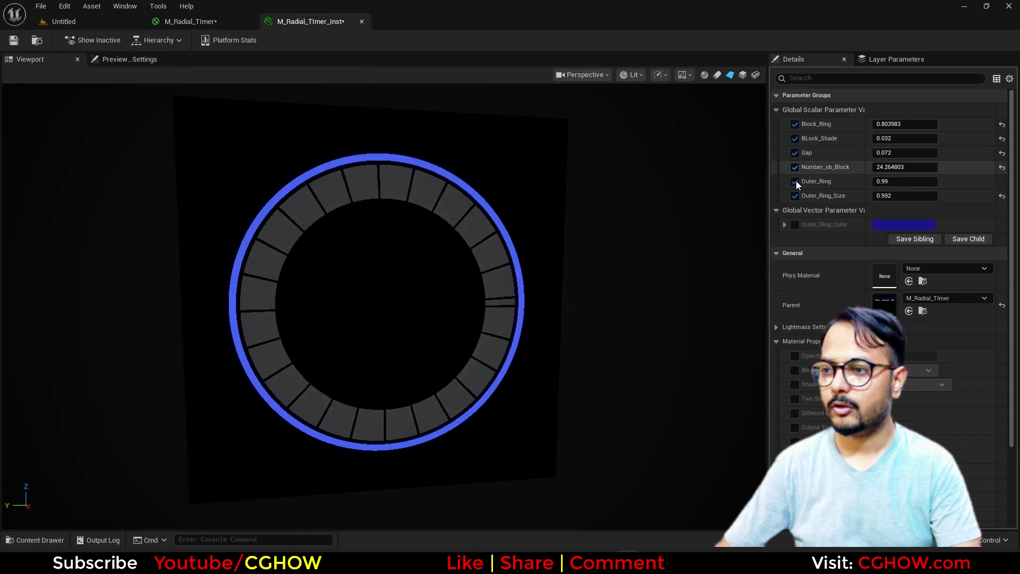
left_click(904, 223)
left_click(683, 269)
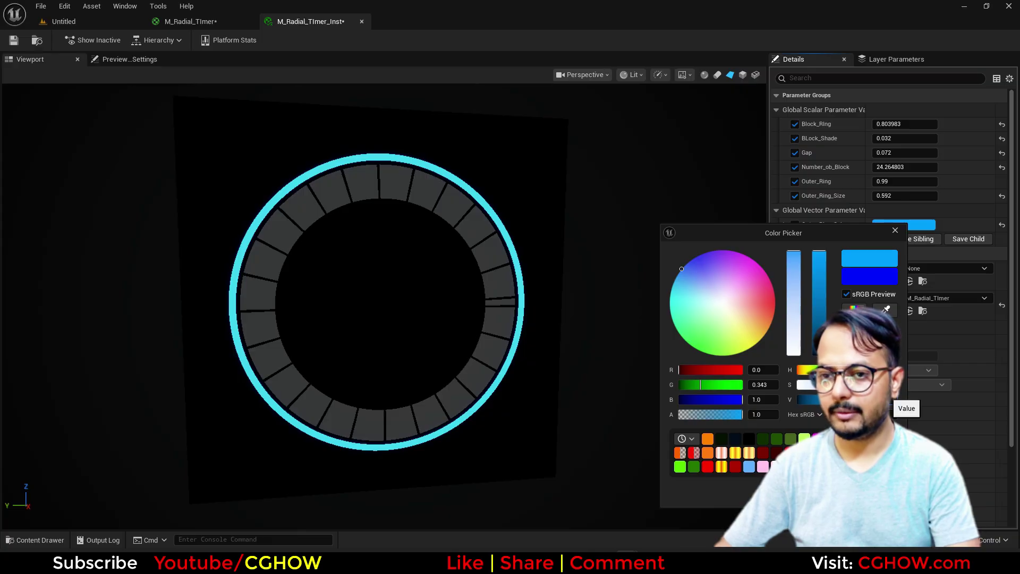
type("50")
key("Return")
type("20")
key("Return")
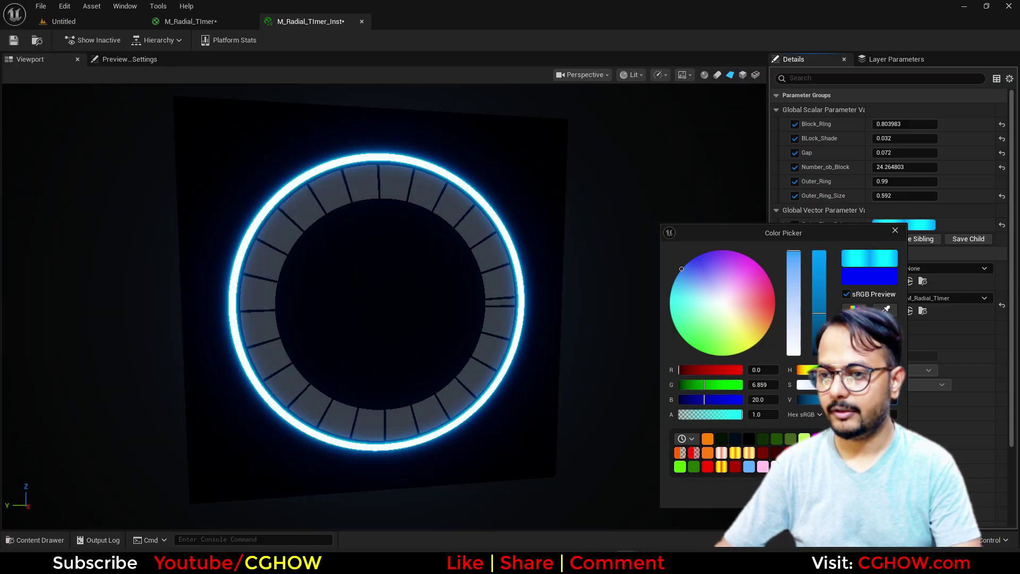
left_click(841, 492)
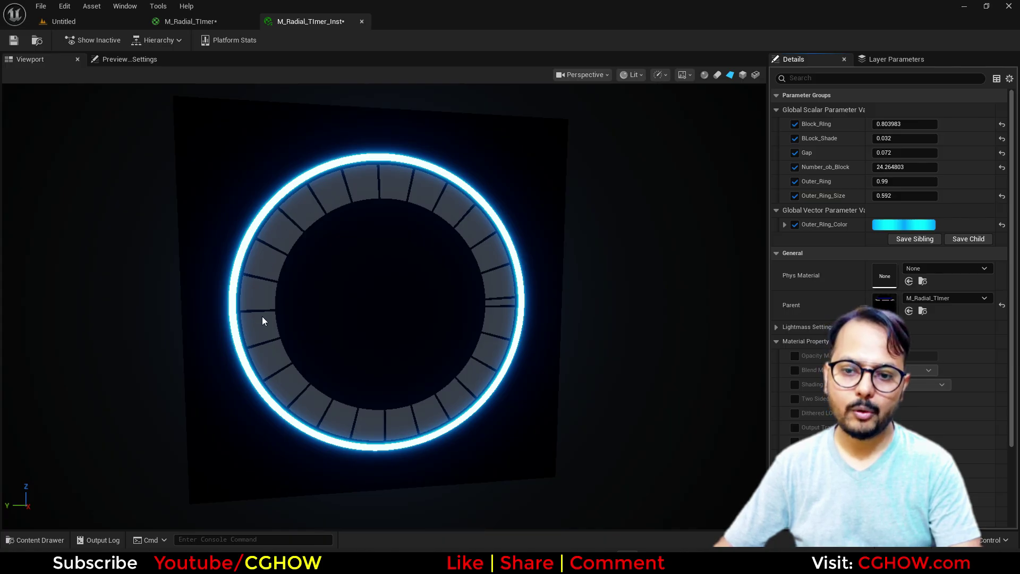
In the M_Radial_TImer material, reposition the Constant3Vector and lower Multiply nodes and connect the vector to the Multiply's B input.
left_click(196, 20)
right_click_drag(710, 309, 661, 209)
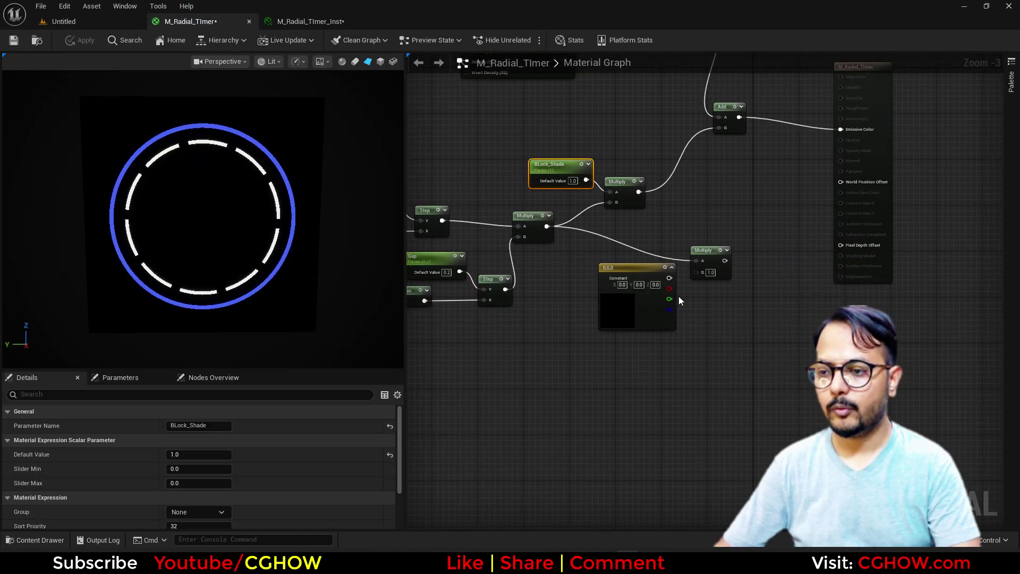
left_click(654, 304)
left_click_drag(660, 327, 684, 378)
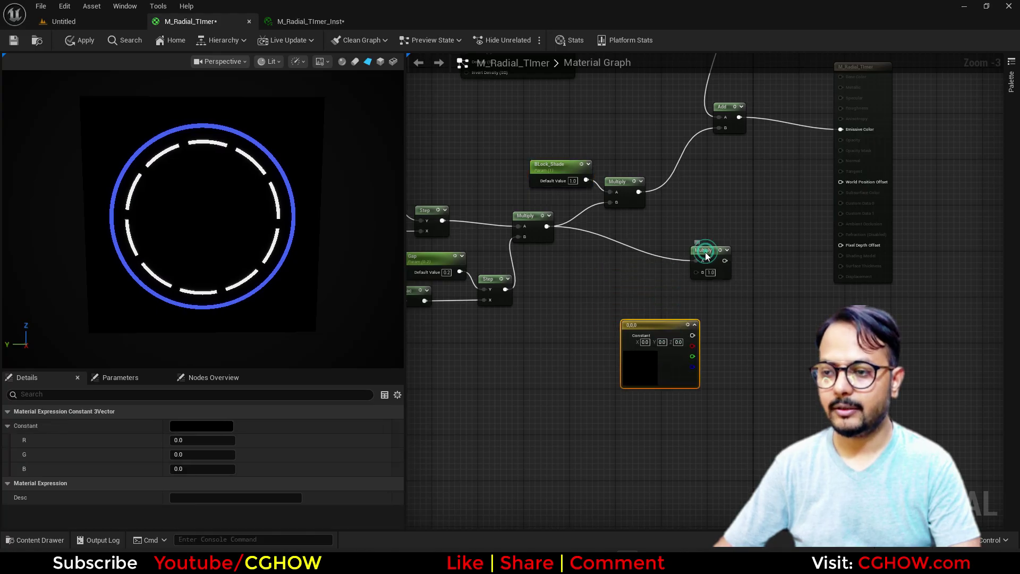
left_click_drag(693, 249, 727, 274)
scroll(707, 343, "up", 2)
left_click_drag(691, 334, 739, 289)
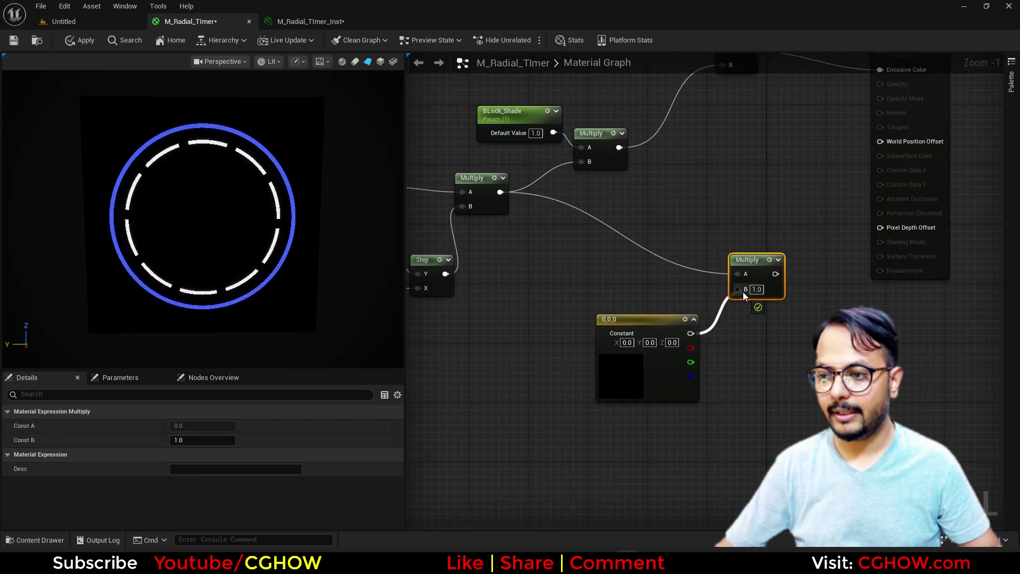
Convert the Constant3Vector to a parameter named Block_Color and set its default to red (R 1, G 0, B 0).
right_click(641, 322)
left_click(694, 93)
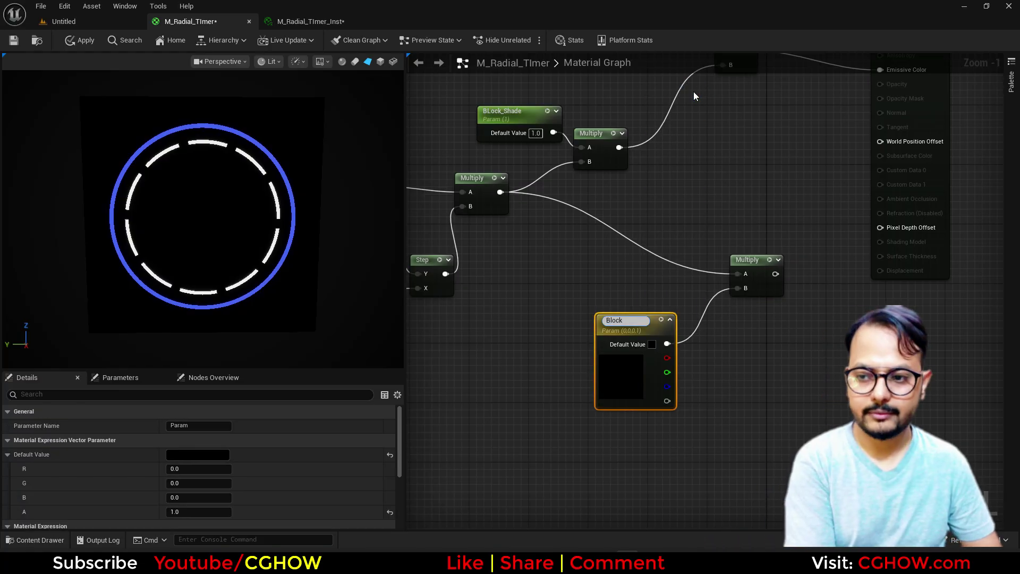
type("Block_Color")
key("Return")
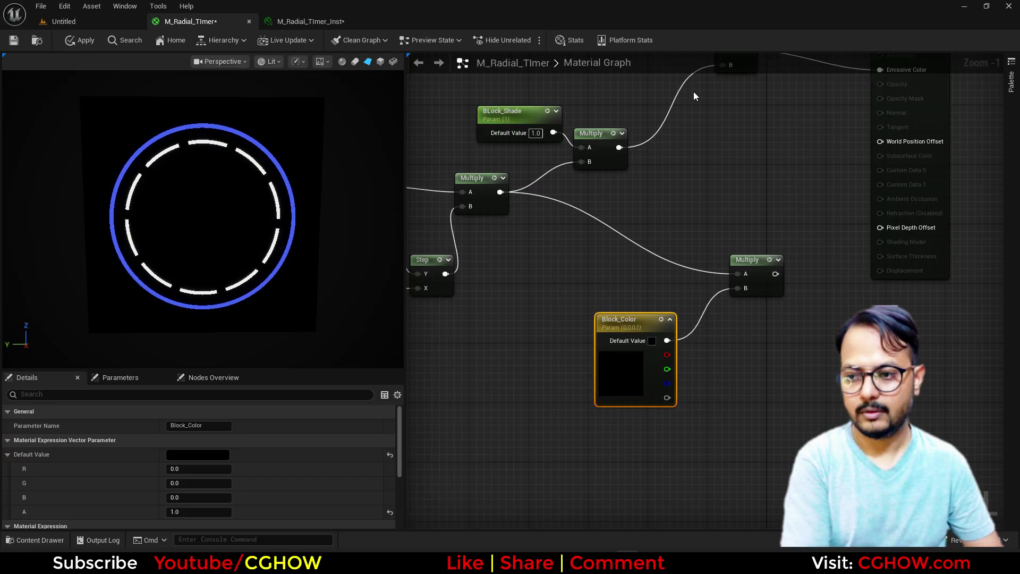
left_click(192, 468)
type("1")
key("Return")
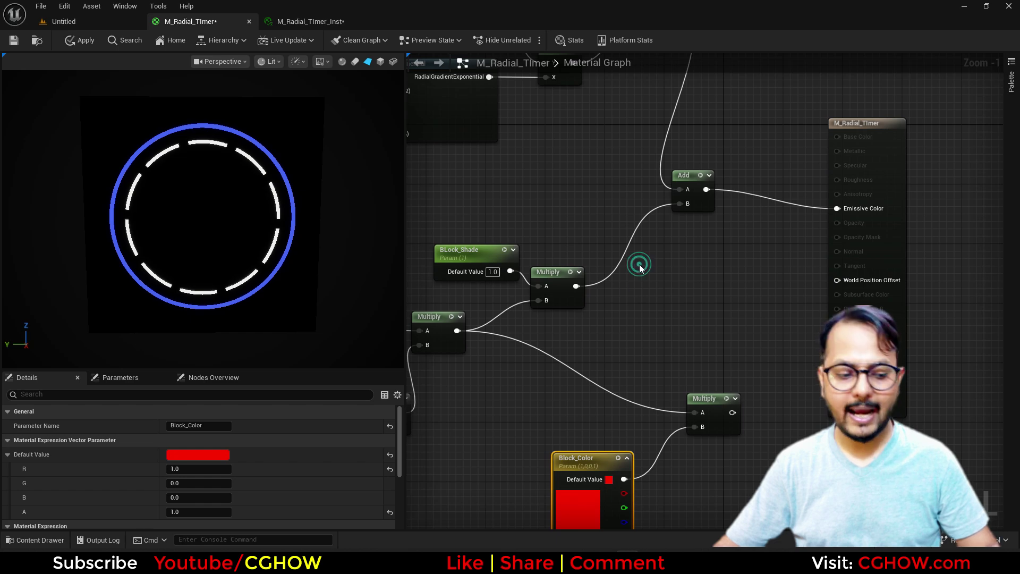
Add an Add node fed by the BLock_Shade Multiply at input A, and move Block_Color and its Multiply farther along the graph.
left_click(639, 265)
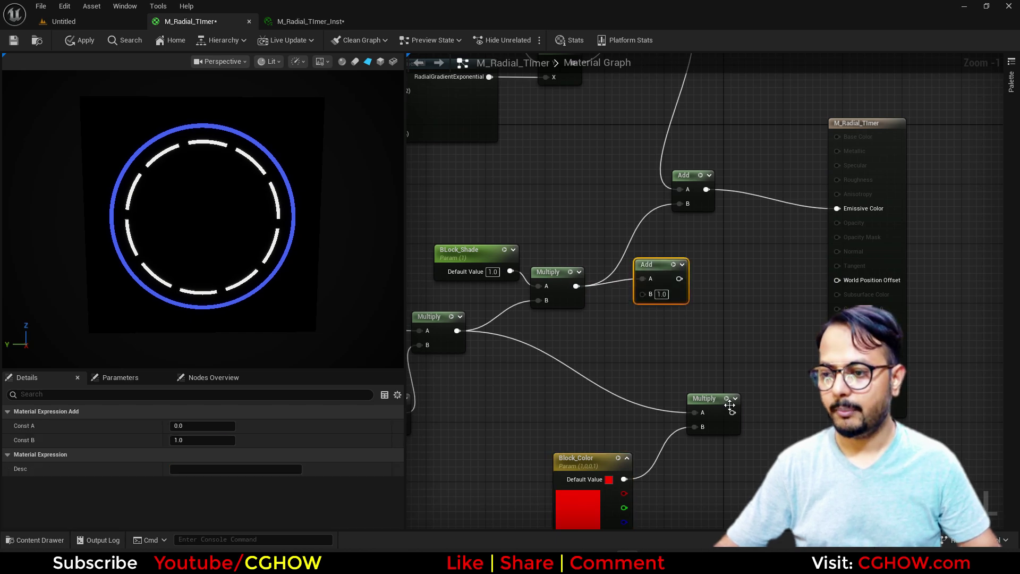
right_click_drag(667, 391, 662, 339)
left_click_drag(561, 376, 687, 391)
right_click_drag(686, 388, 712, 336)
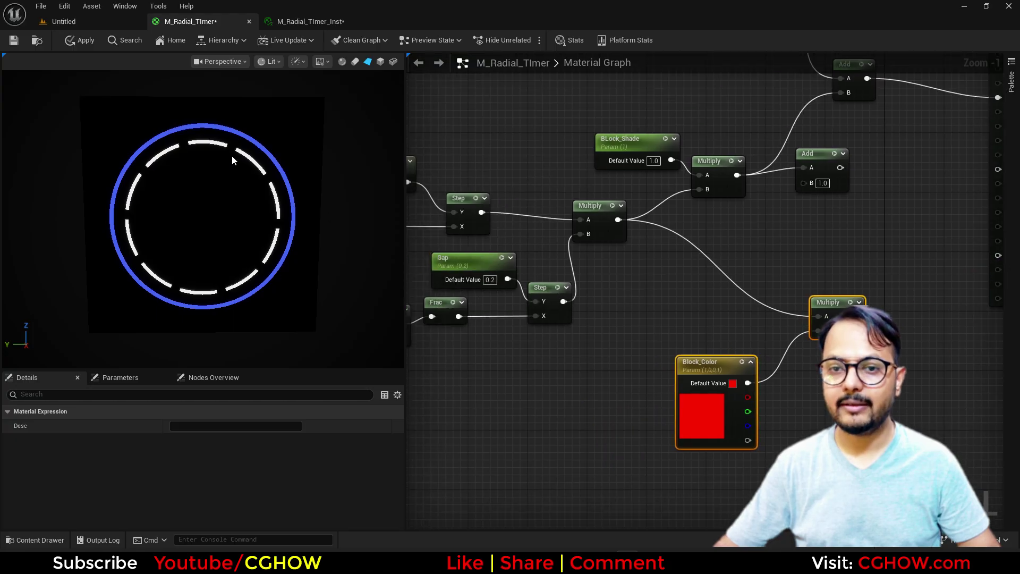
Move the VectorToRadialValue node farther away from the Number_ob_Block Multiply node to make room.
mouse_move(526, 331)
right_mouse_down()
mouse_move(760, 325)
mouse_move(634, 313)
right_mouse_up()
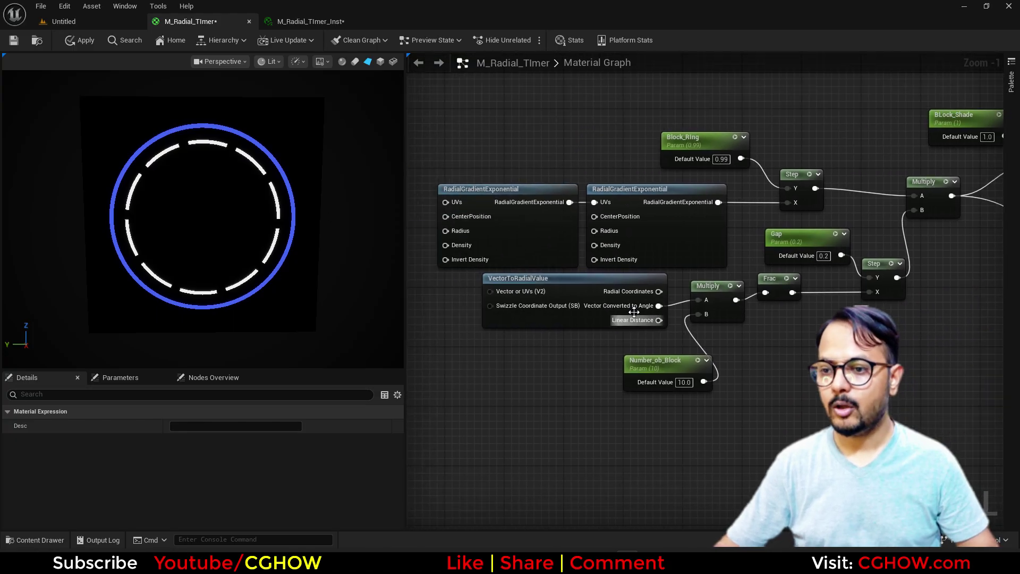
left_click_drag(563, 315, 457, 335)
right_click_drag(550, 365, 549, 340)
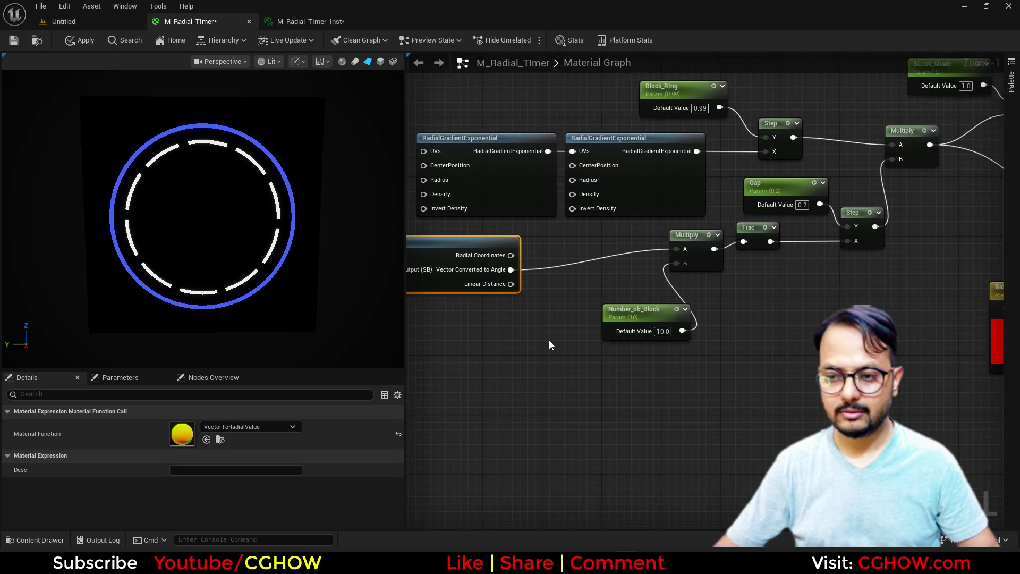
left_click(588, 365)
left_click(535, 326)
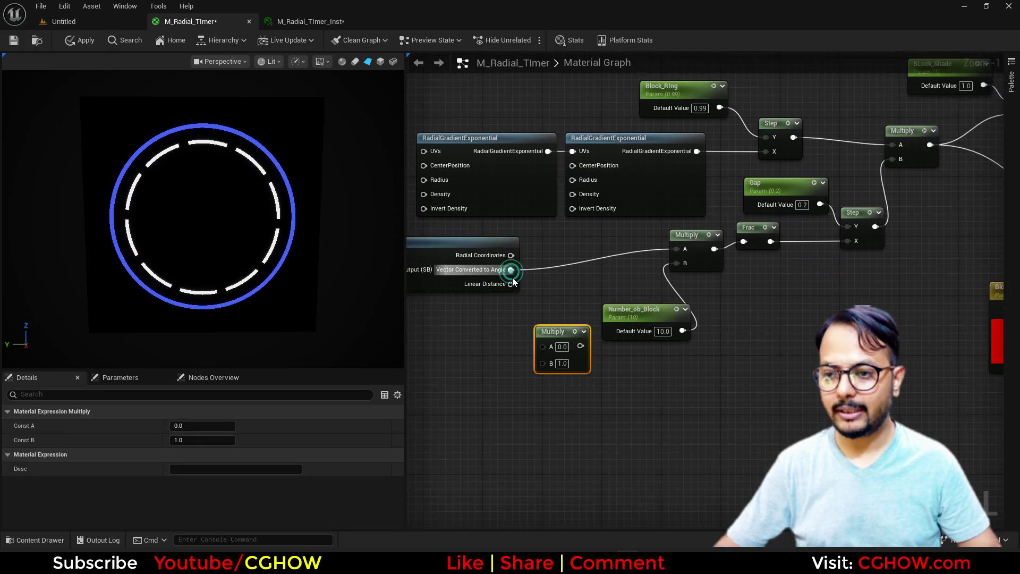
left_click_drag(511, 269, 543, 347)
key("space")
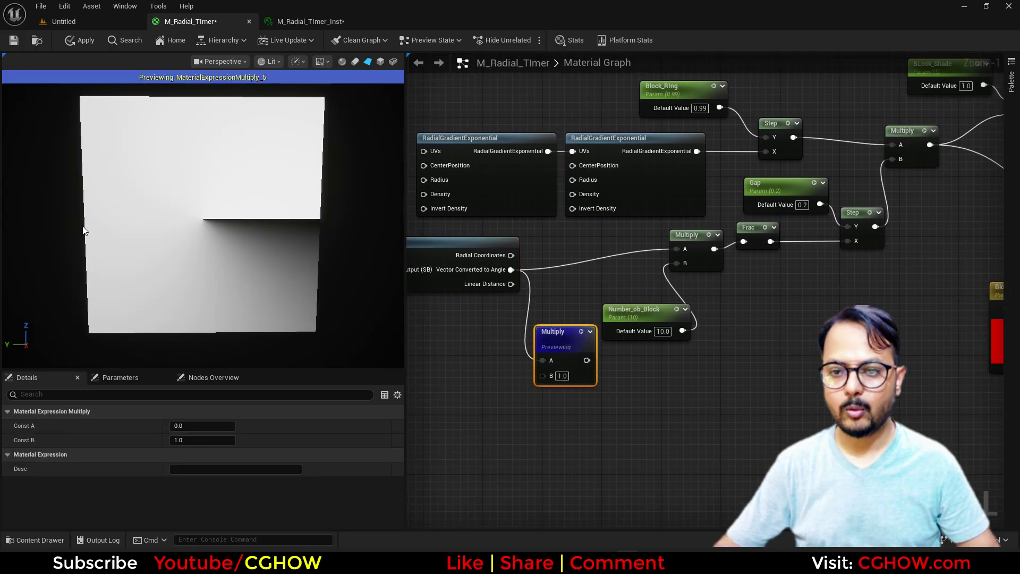
right_click_drag(579, 351, 612, 284)
left_click_drag(602, 276, 588, 349)
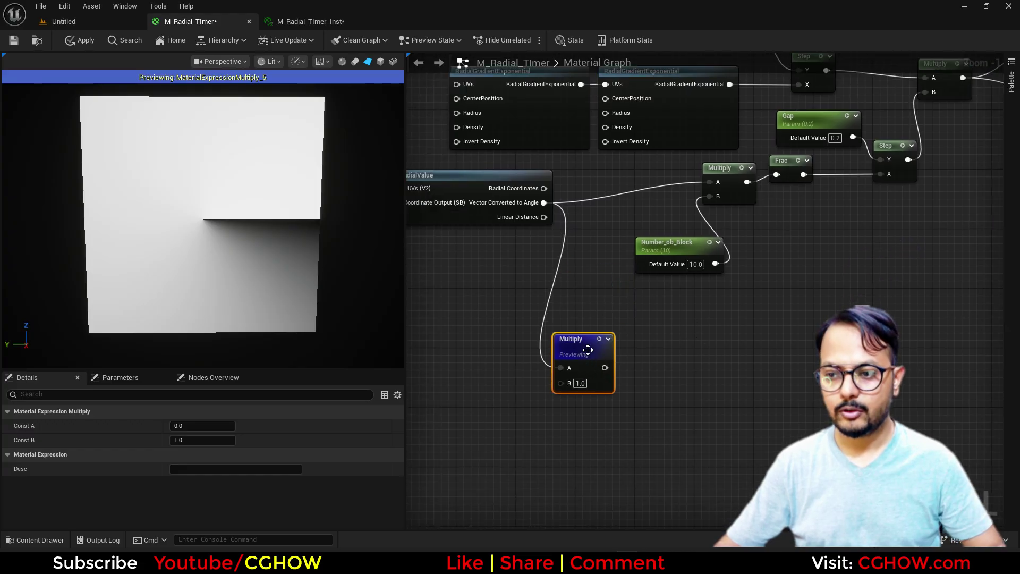
key("Delete")
Add a Step node below Number_ob_Block and connect VectorToRadialValue's Vector Converted to Angle output to its Y input.
right_click(604, 314)
type("step")
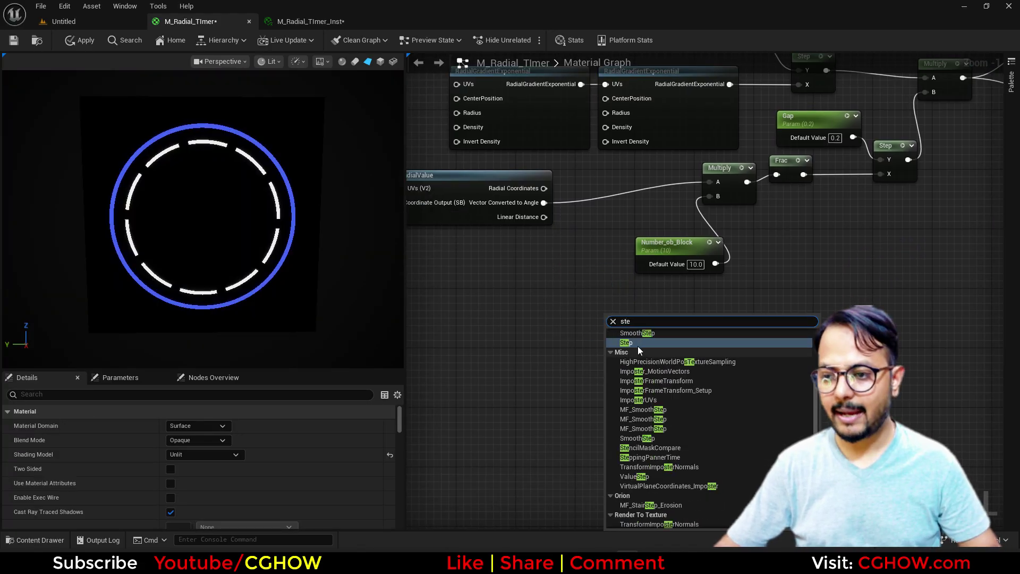
left_click(637, 346)
left_click_drag(544, 205, 616, 330)
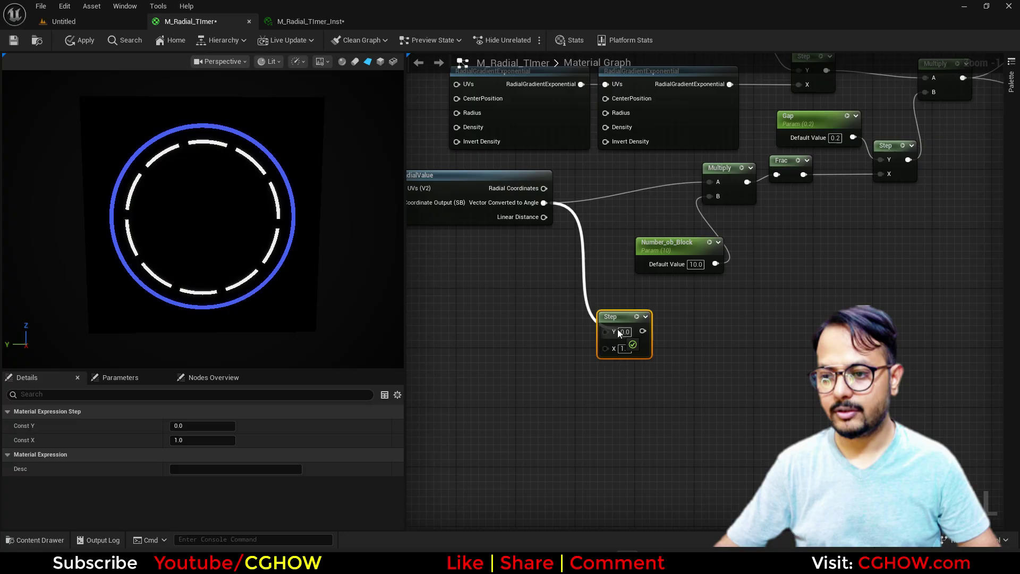
left_click(532, 339)
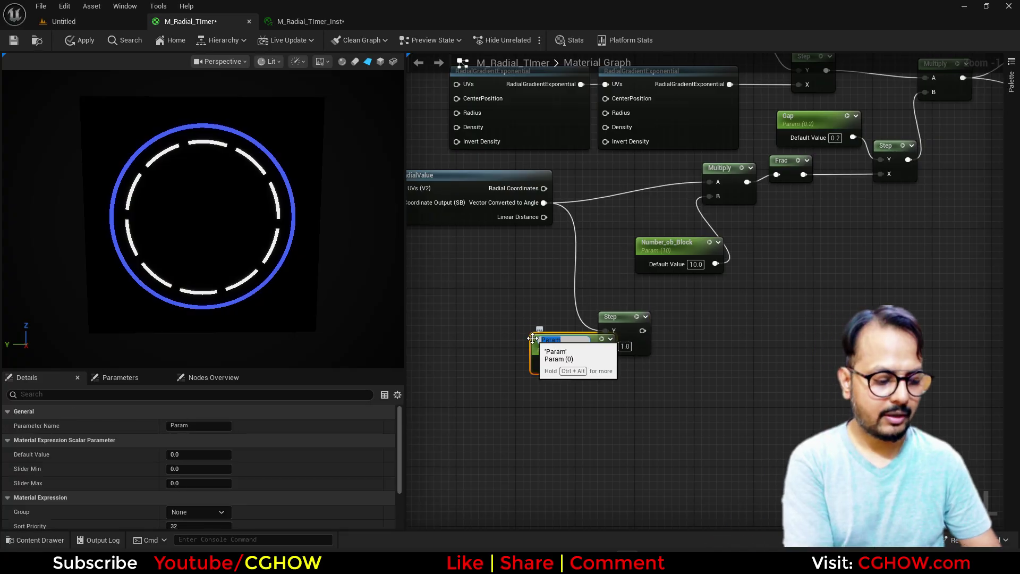
type("Radial_W")
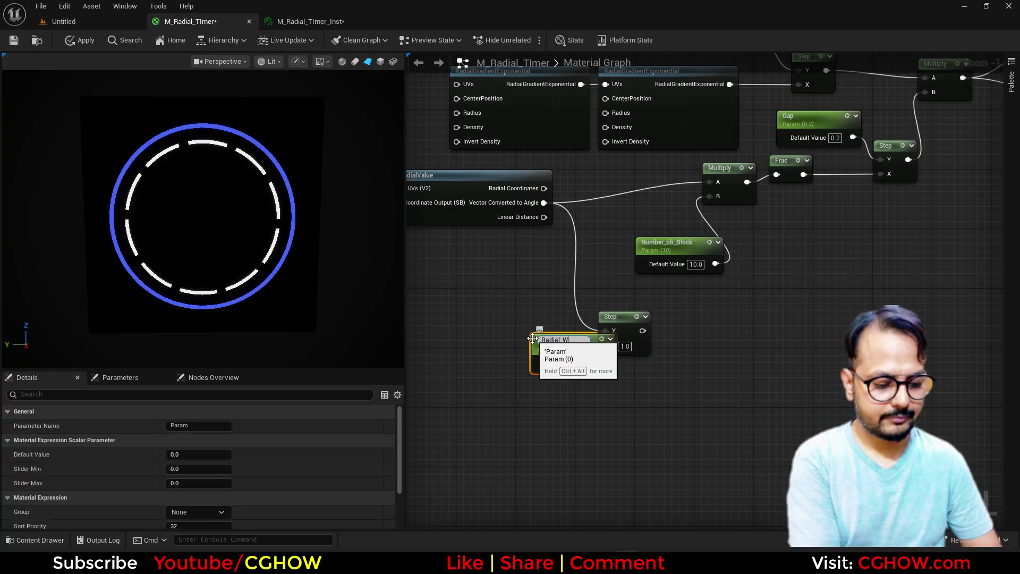
type("heel")
key("Return")
scroll(523, 226, "up", 1)
key("Delete")
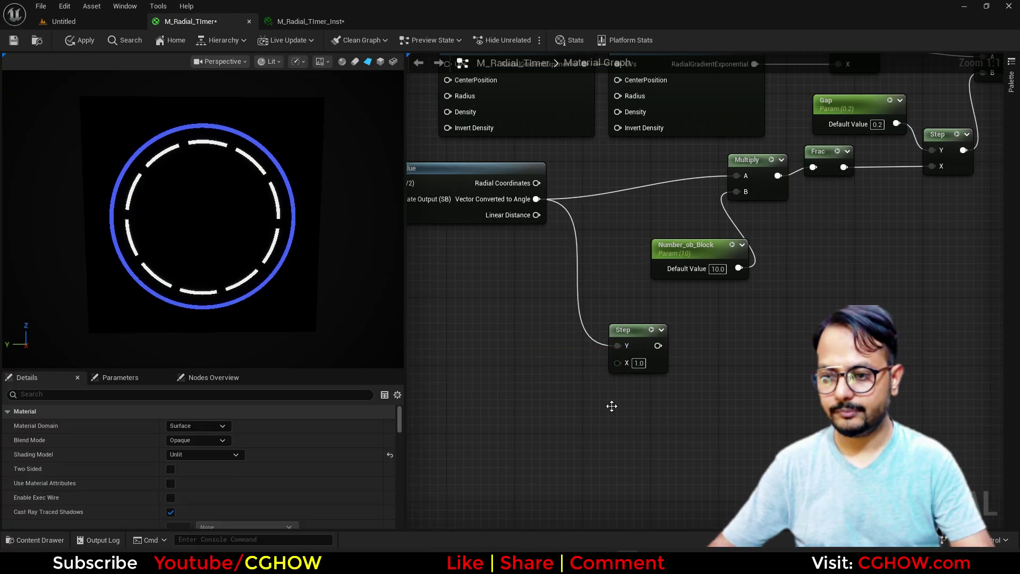
Add a scalar parameter named Radial_wipe beside the new Step node and connect it to the Step's X input.
left_click(491, 348)
type("Radial")
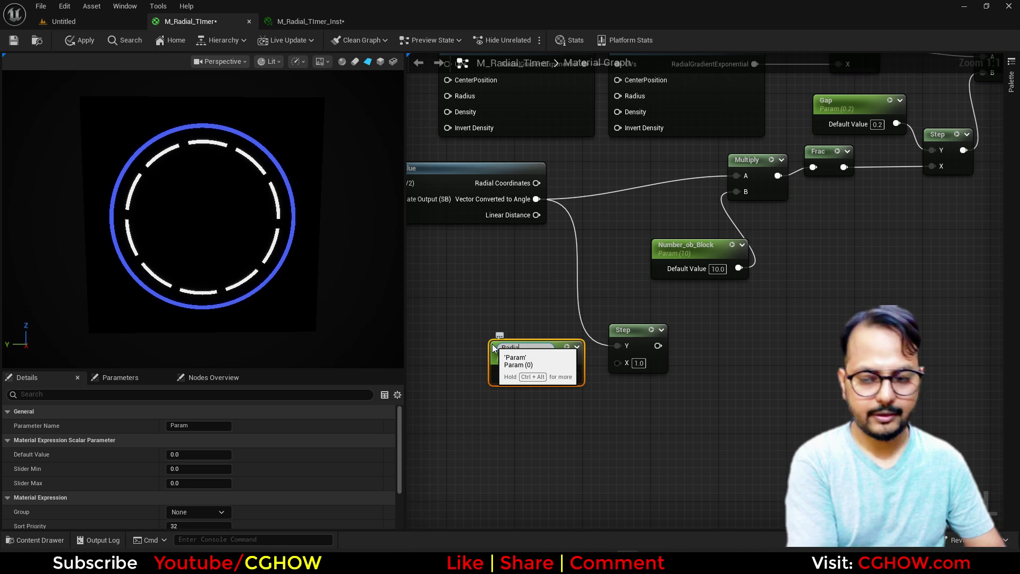
type("_wipe")
key("Return")
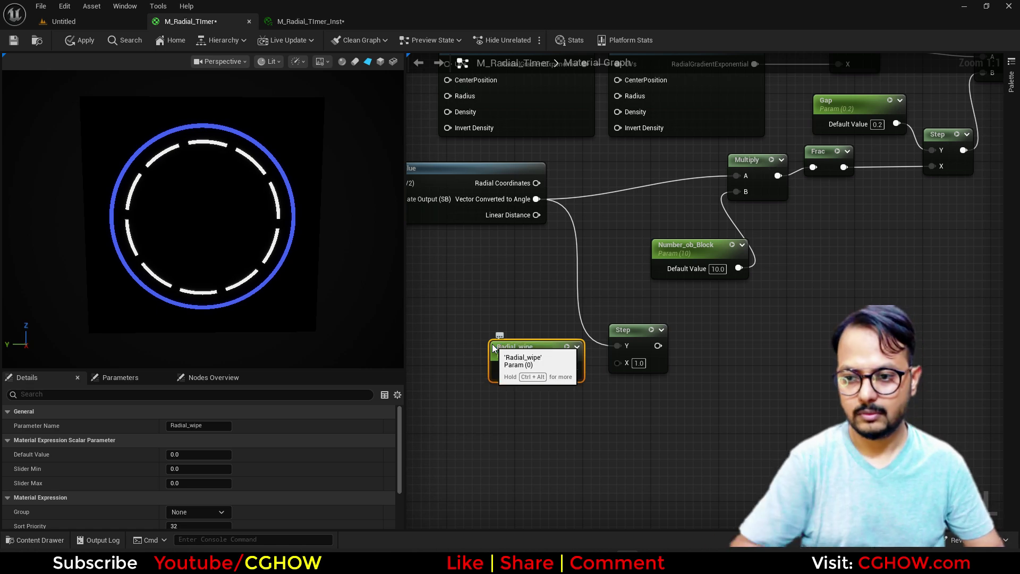
left_click_drag(574, 371, 626, 367)
Add a Multiply node just beyond the Block_Color Multiply and connect the Radial_wipe Step's output to its B input.
scroll(766, 372, "down", 9)
scroll(779, 353, "up", 4)
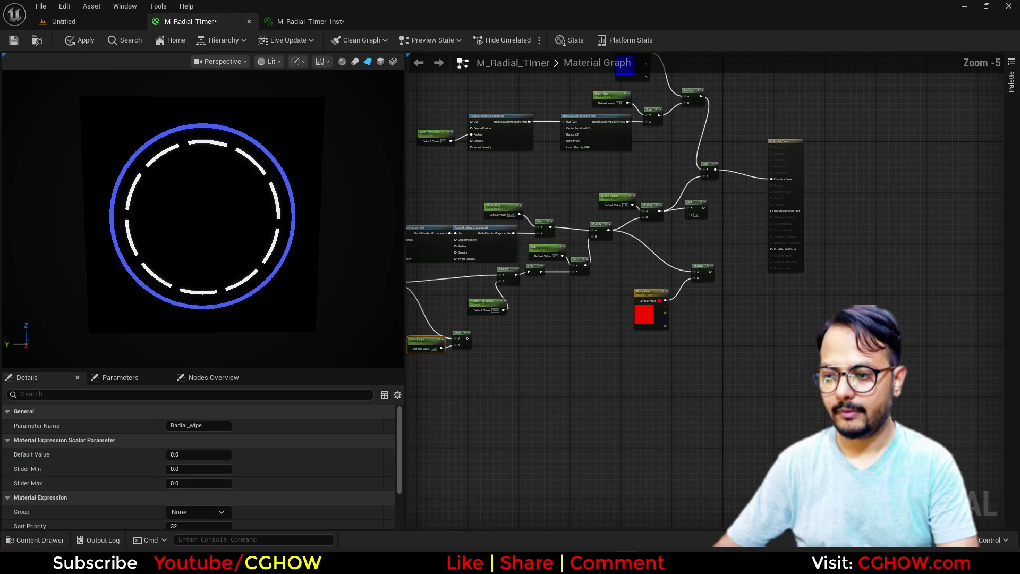
scroll(821, 374, "up", 1)
scroll(542, 349, "up", 1)
scroll(563, 349, "down", 1)
scroll(563, 351, "down", 2)
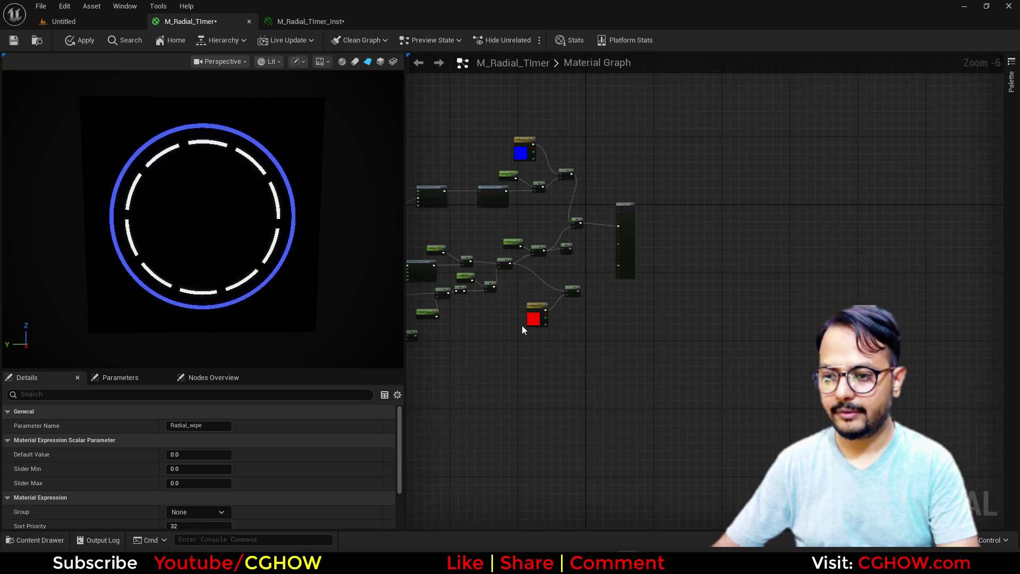
scroll(587, 329, "up", 3)
left_click_drag(494, 306, 804, 350)
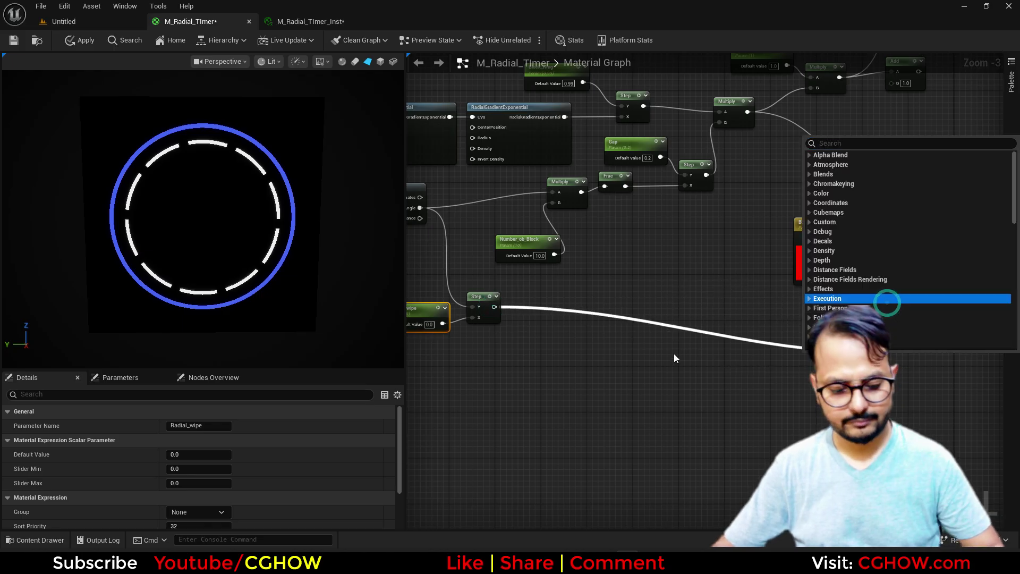
left_click(613, 343)
key("m")
left_click(610, 306)
left_click_drag(495, 307, 962, 225)
right_click_drag(943, 210, 734, 289)
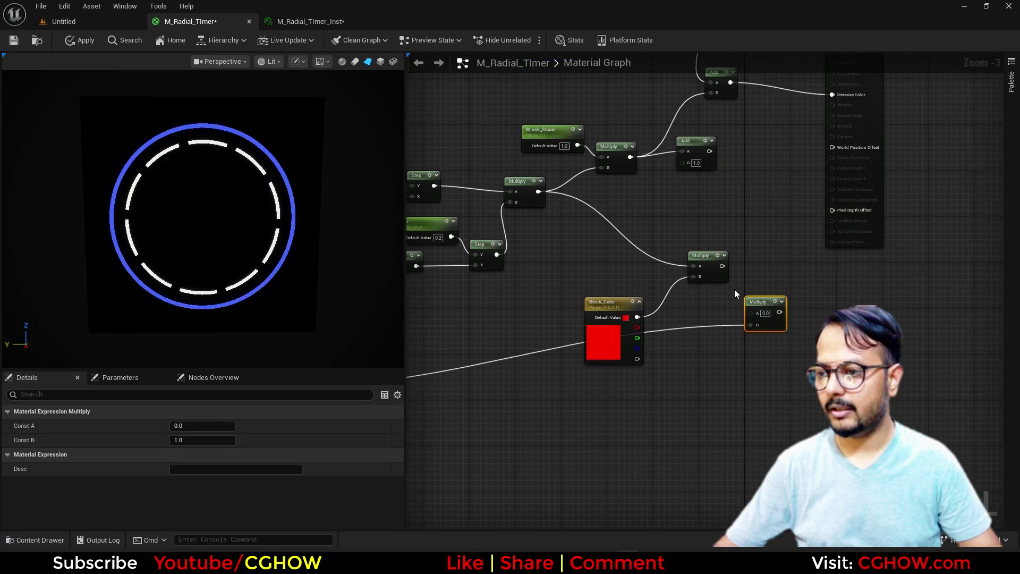
Route the Block_Color Multiply through the new Multiply's A input and the shade Add's B input into the final Add's B, and apply the material.
left_click_drag(723, 266, 773, 310)
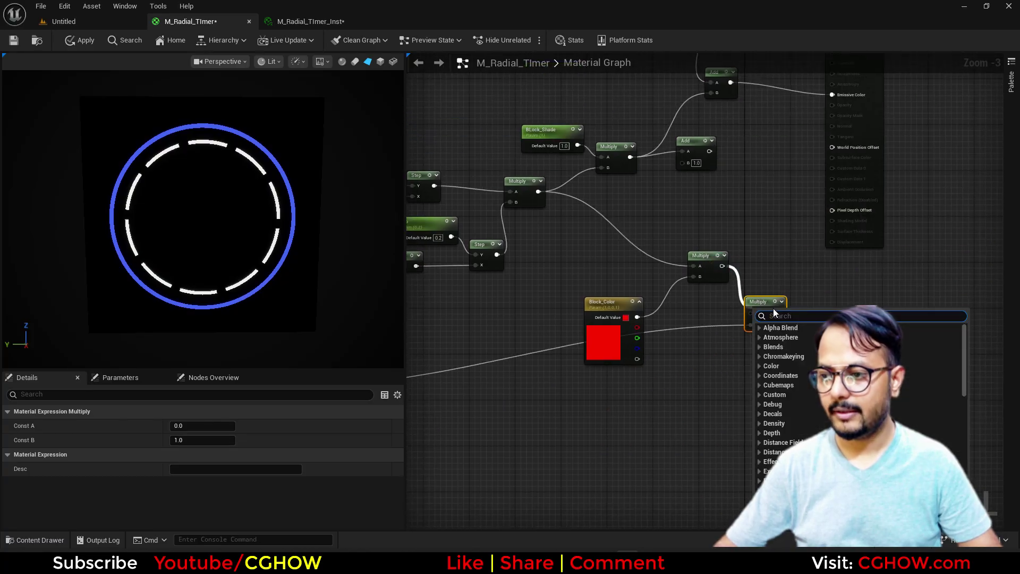
left_click(728, 289)
left_click_drag(723, 266, 684, 163)
right_click_drag(707, 155, 723, 270)
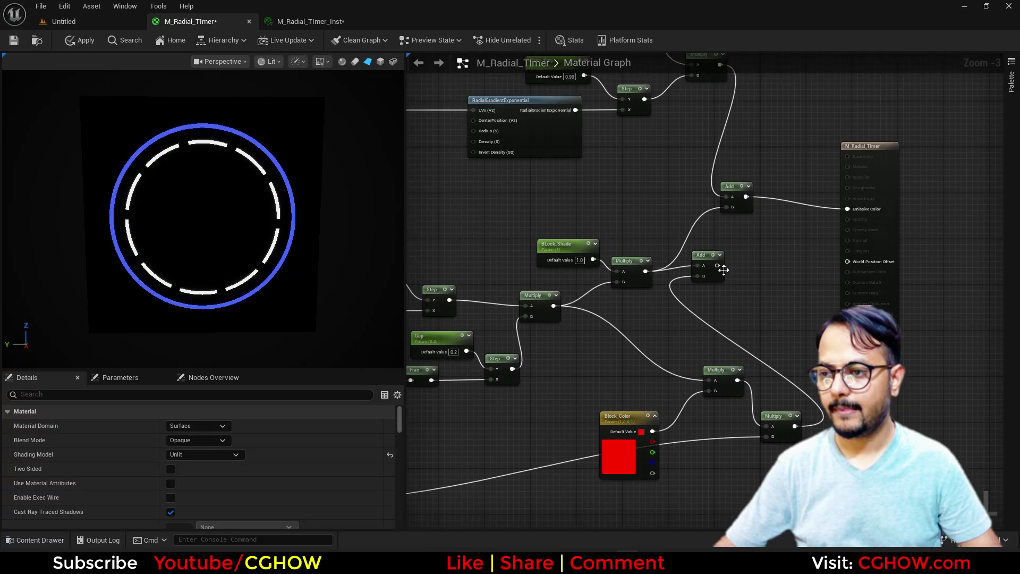
left_click_drag(718, 265, 728, 208)
left_click(82, 41)
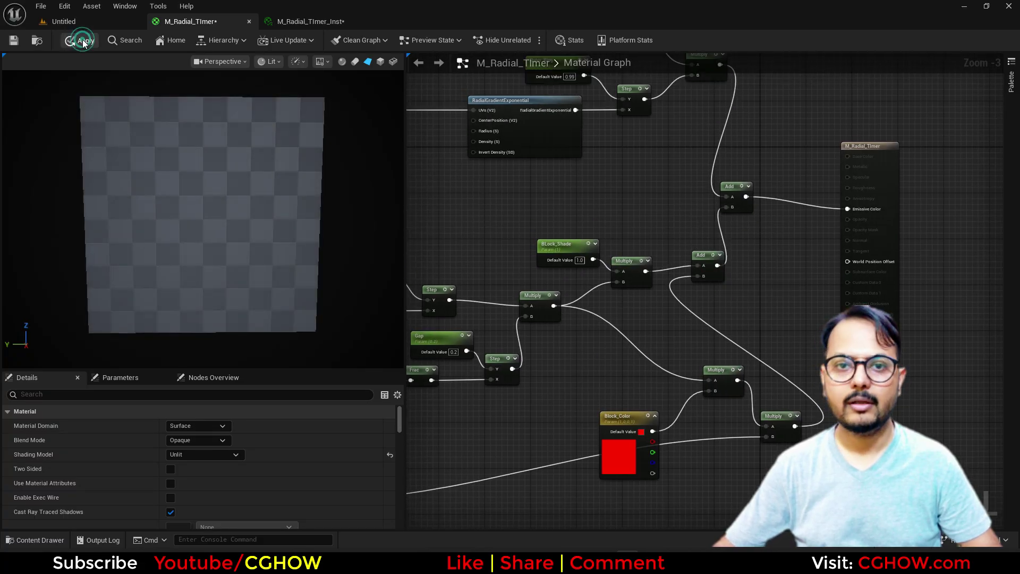
In M_Radial_TImer_Inst, enable the Block_Color and Radial_wipe overrides and set Radial_wipe to 0.48.
left_click(325, 23)
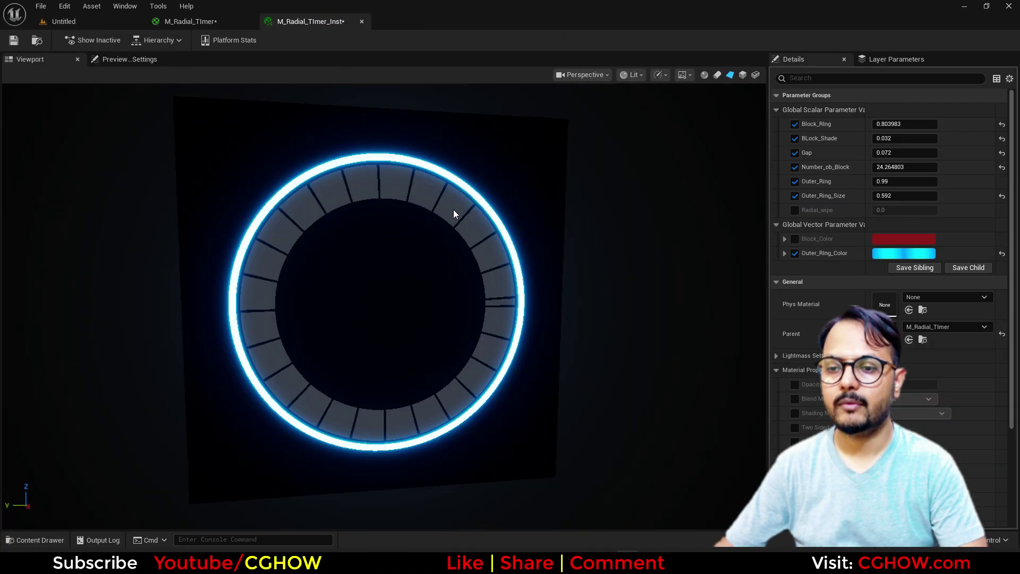
left_click(794, 239)
left_click(795, 211)
left_click_drag(893, 210, 919, 211)
Try a saturated blue for the instance's Block_Color with its color value (V) raised to 5.
left_click(898, 240)
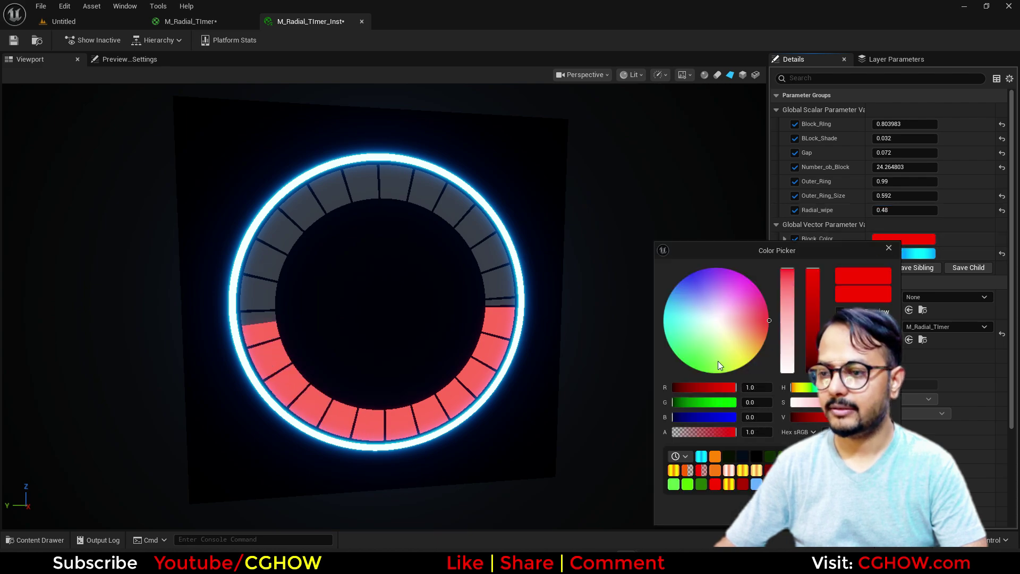
left_click_drag(677, 299, 688, 275)
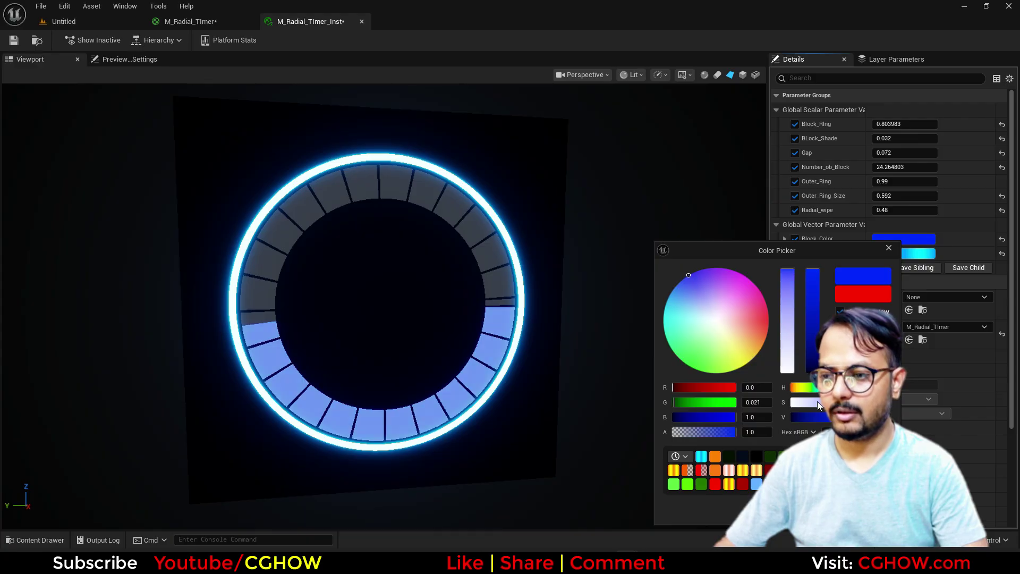
left_click(873, 417)
type("5")
key("Return")
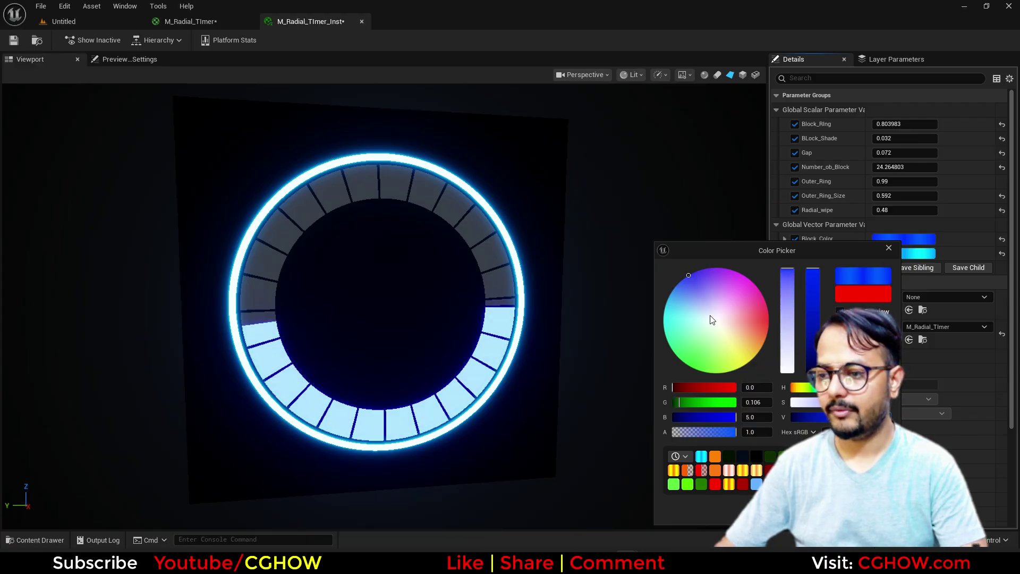
Set the instance's Block_Color to a saturated green (R 0, G 1, B 0.019) with a color value of 1.
left_click_drag(673, 320, 677, 341)
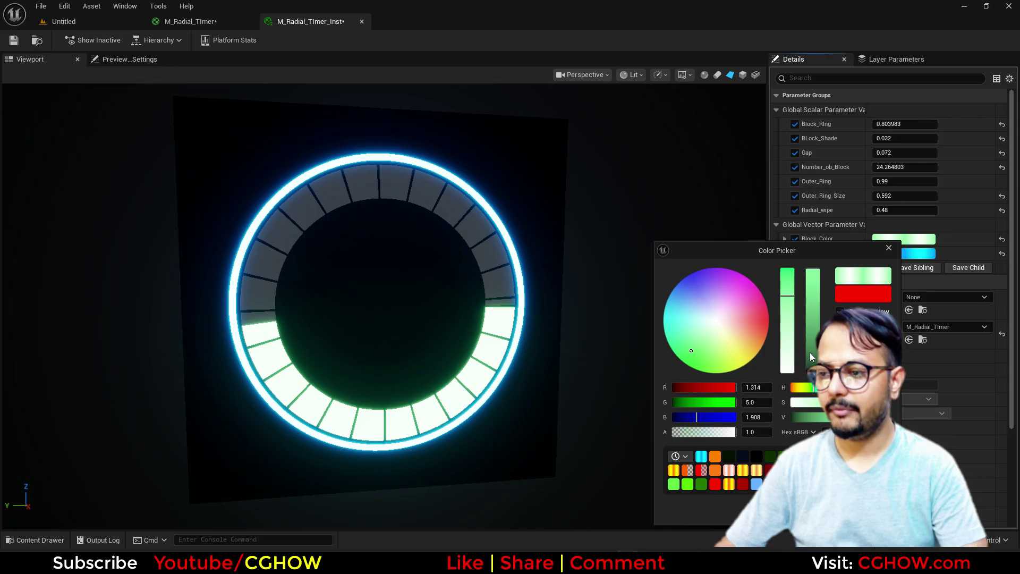
left_click_drag(785, 293, 787, 268)
mouse_move(811, 360)
left_mouse_down()
mouse_move(812, 346)
mouse_move(813, 360)
left_mouse_up()
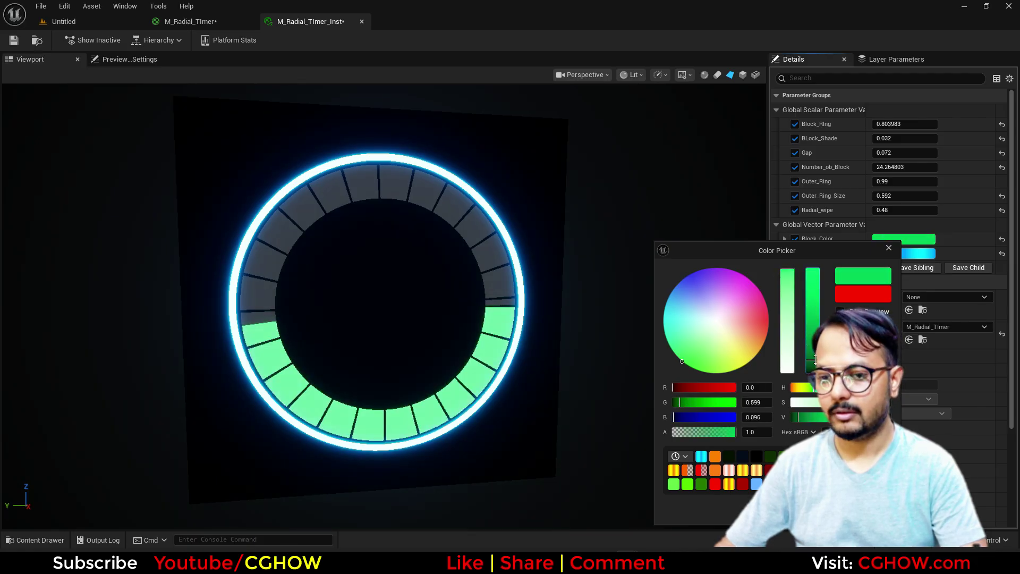
left_click(707, 405)
left_click_drag(707, 406, 765, 410)
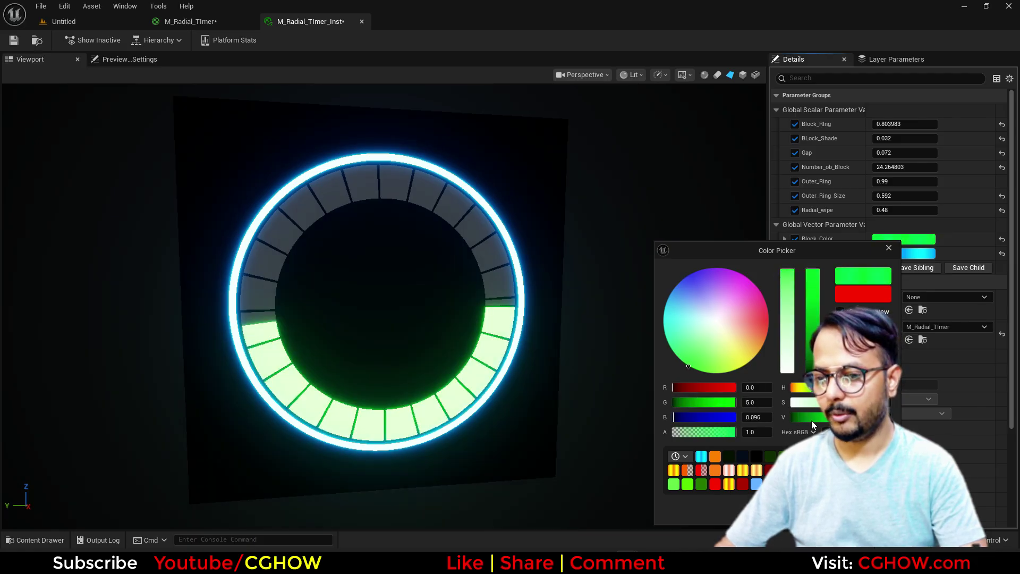
left_click(875, 418)
type("1")
key("Return")
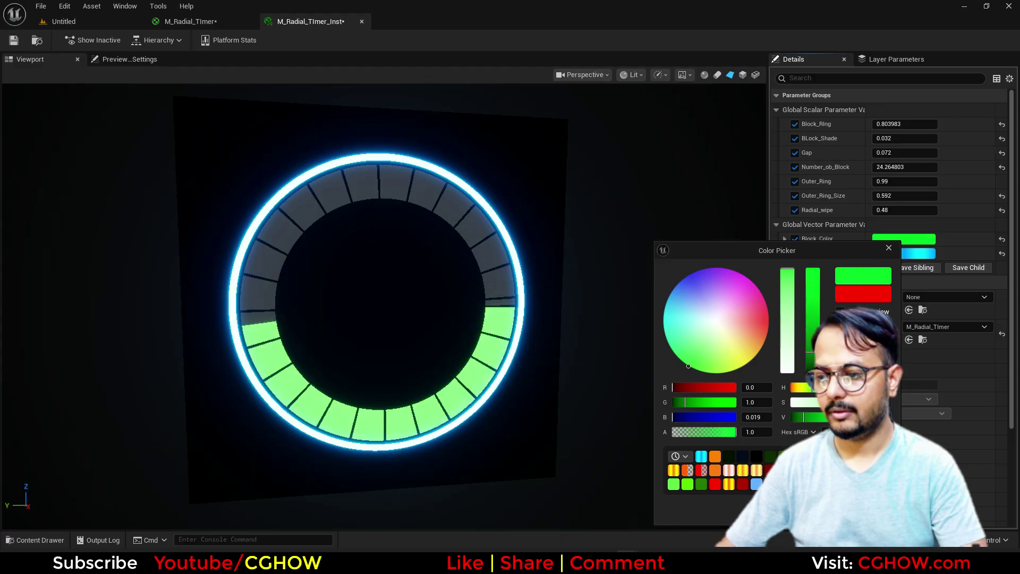
left_click(889, 247)
Set Number_ob_Block to 25 and adjust Radial_wipe to about 0.44, viewing the ring face-on.
mouse_move(897, 208)
left_mouse_down()
mouse_move(929, 209)
mouse_move(876, 208)
mouse_move(935, 208)
mouse_move(887, 208)
mouse_move(925, 209)
mouse_move(903, 208)
left_mouse_up()
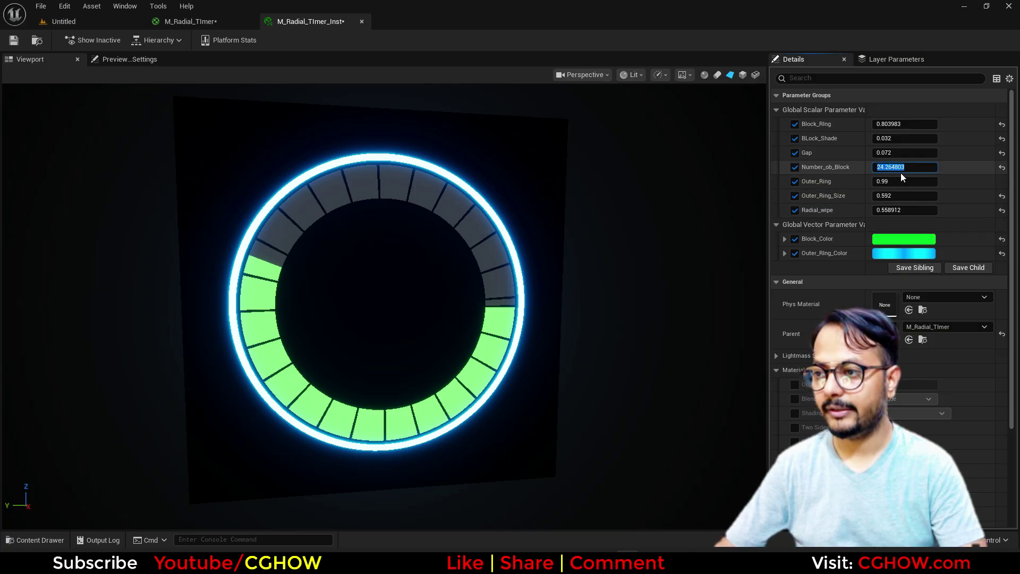
type("25")
key("Return")
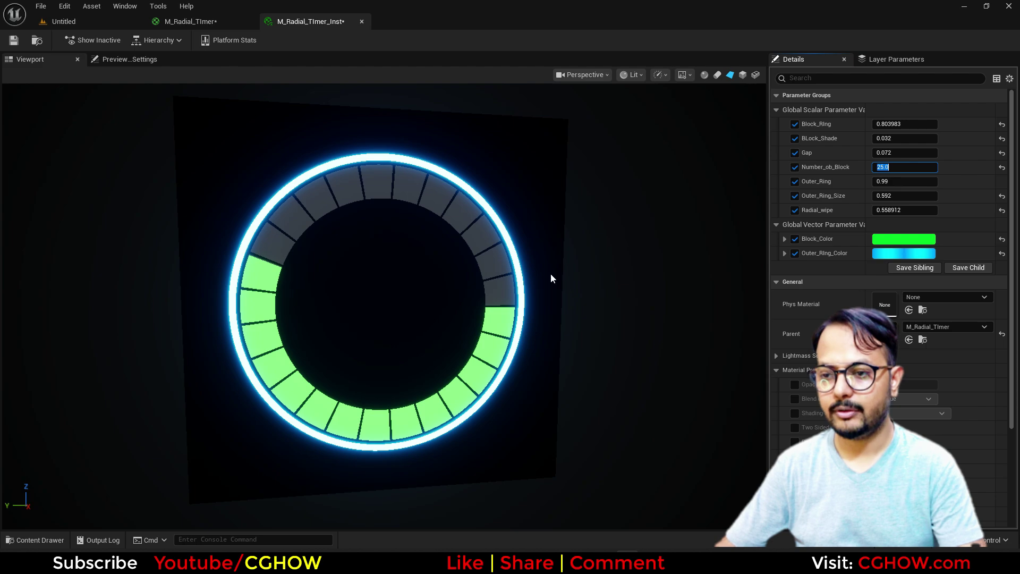
mouse_move(903, 210)
left_mouse_down()
mouse_move(871, 210)
mouse_move(957, 210)
mouse_move(852, 209)
mouse_move(898, 210)
left_mouse_up()
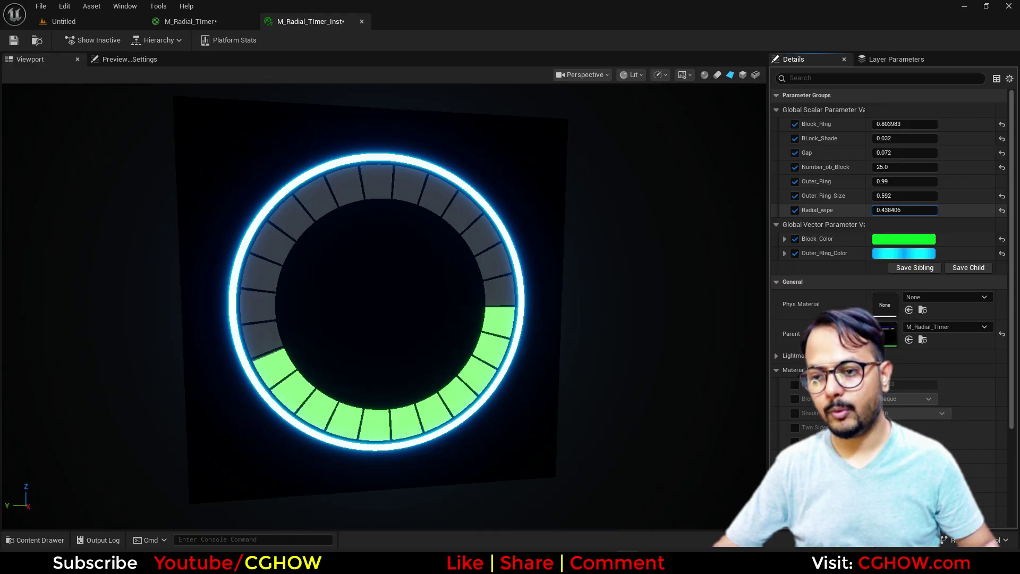
left_click_drag(510, 303, 486, 303)
scroll(486, 303, "up", 1)
scroll(383, 303, "up", 3)
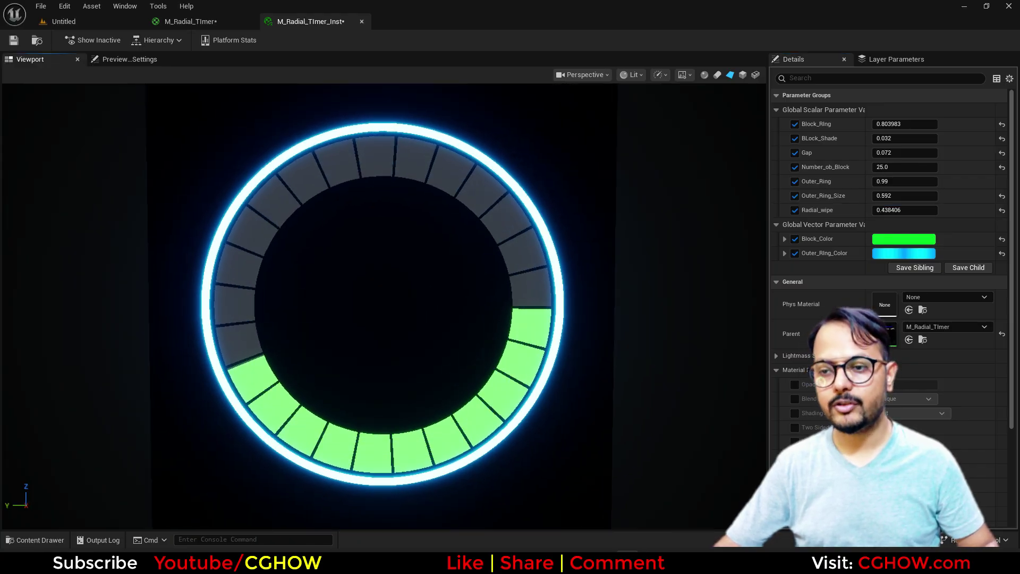